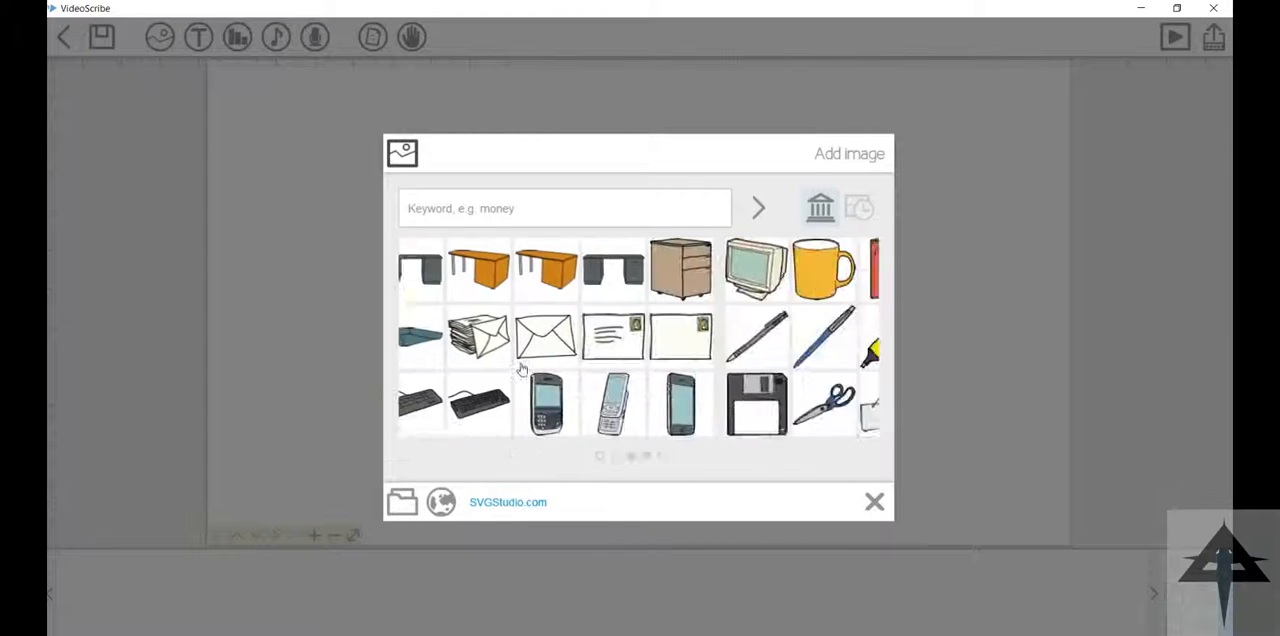
Step: Examine the built-in image library's Business, People, Social Media and Signs categories in the image picker
{"action": "scroll", "coordinate": [445, 305], "scroll_direction": "up", "scroll_amount": 4}
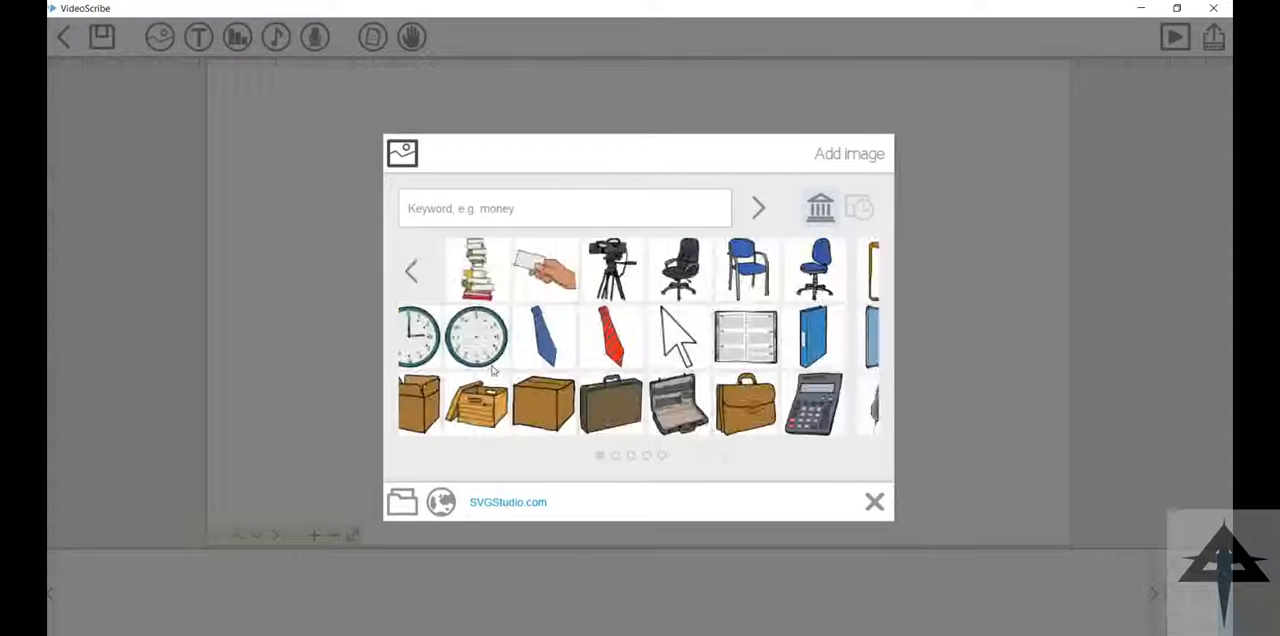
{"action": "left_click", "coordinate": [432, 272]}
{"action": "left_click", "coordinate": [503, 341]}
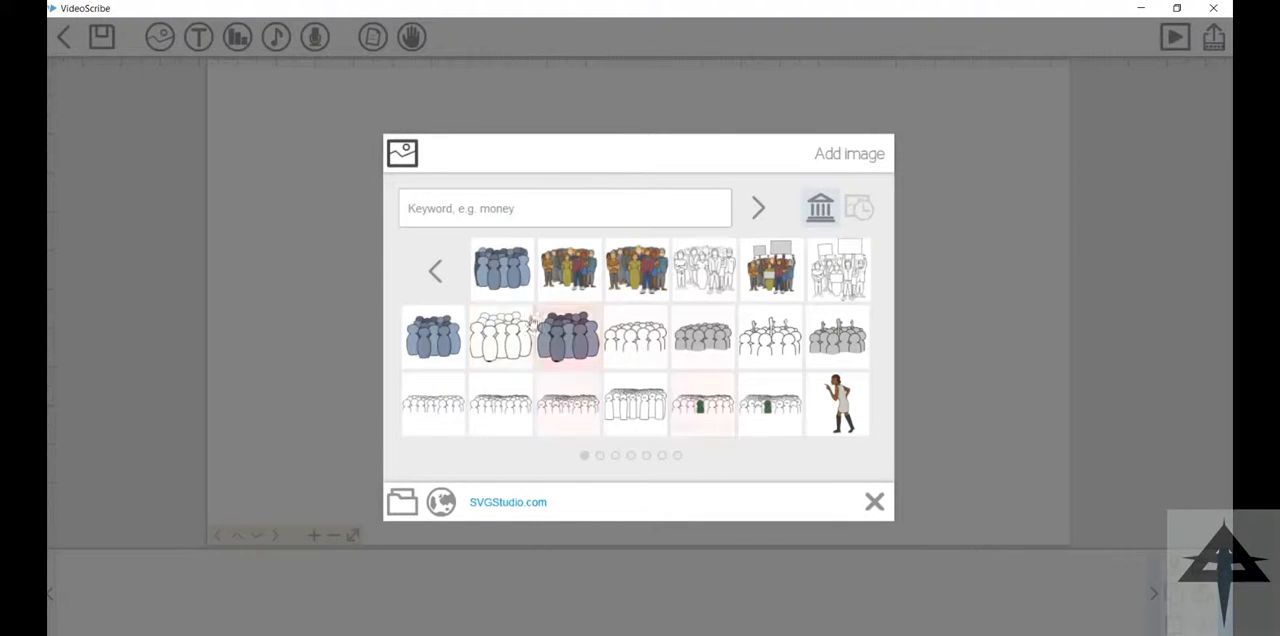
{"action": "scroll", "coordinate": [508, 368], "scroll_direction": "down", "scroll_amount": 5}
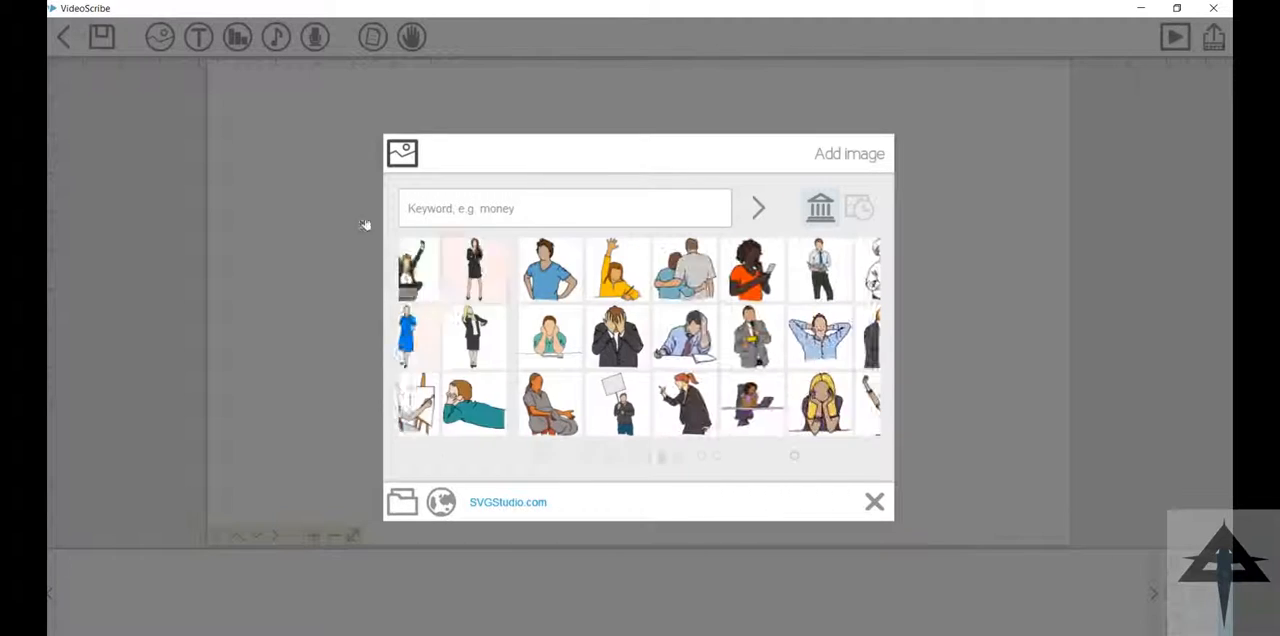
{"action": "scroll", "coordinate": [405, 290], "scroll_direction": "up", "scroll_amount": 5}
{"action": "left_click", "coordinate": [435, 271]}
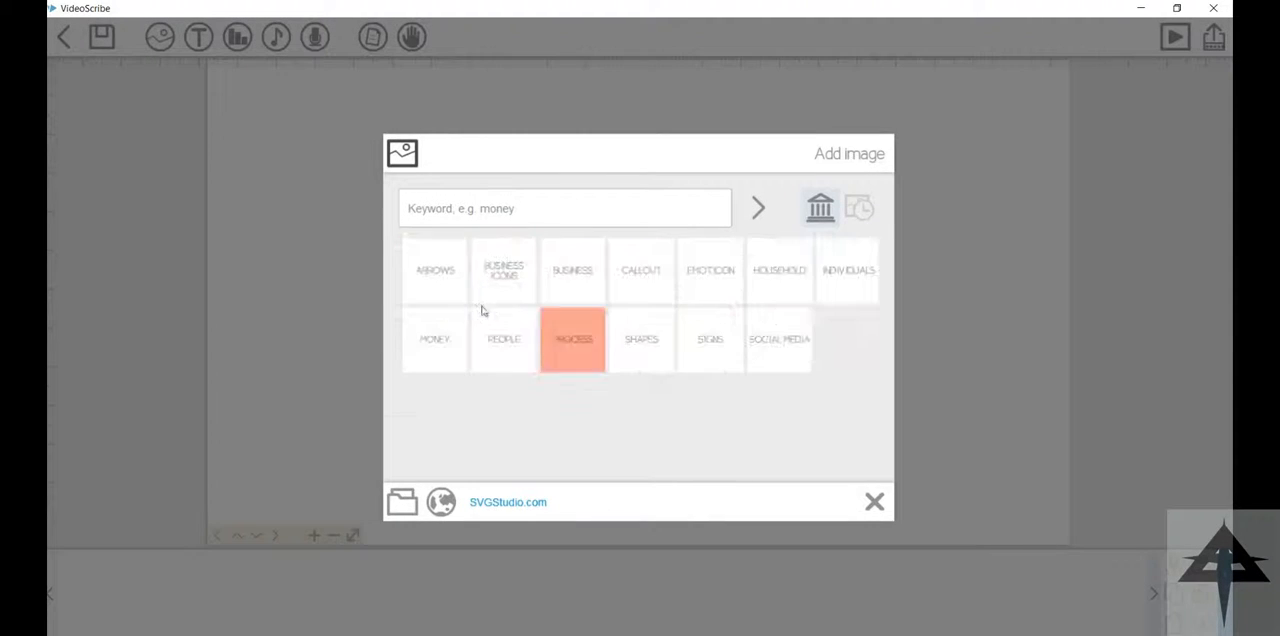
{"action": "left_click", "coordinate": [779, 340]}
{"action": "left_click", "coordinate": [435, 271]}
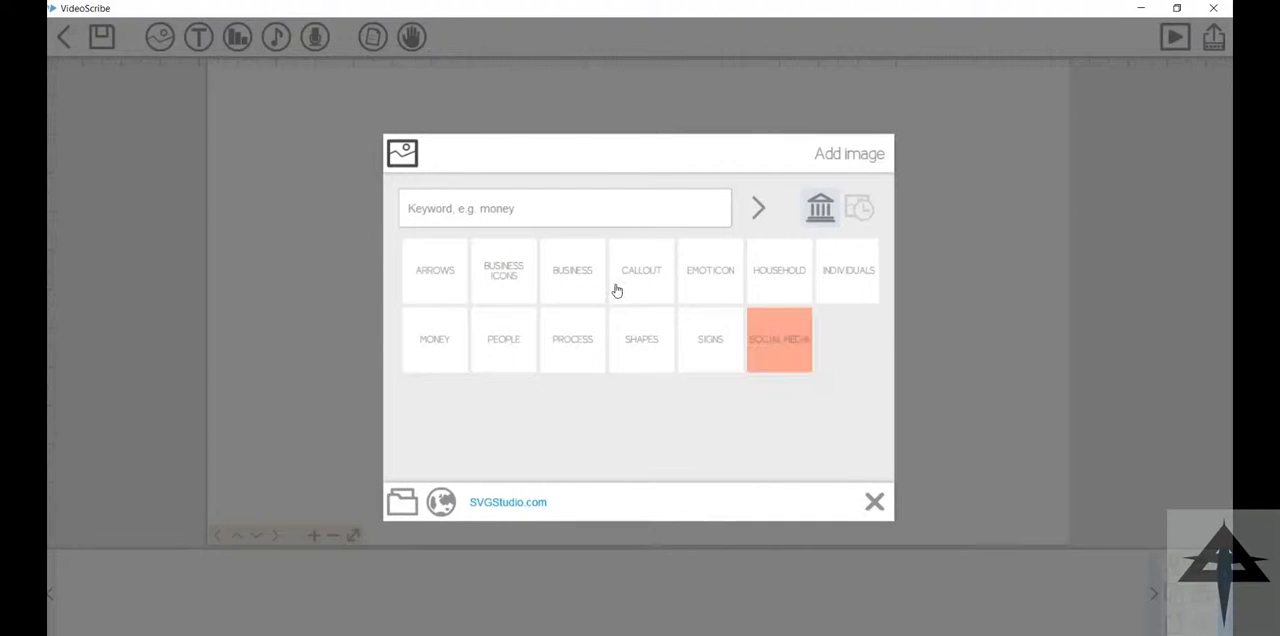
{"action": "left_click", "coordinate": [710, 340]}
{"action": "left_click_drag", "start_coordinate": [520, 371], "coordinate": [427, 371]}
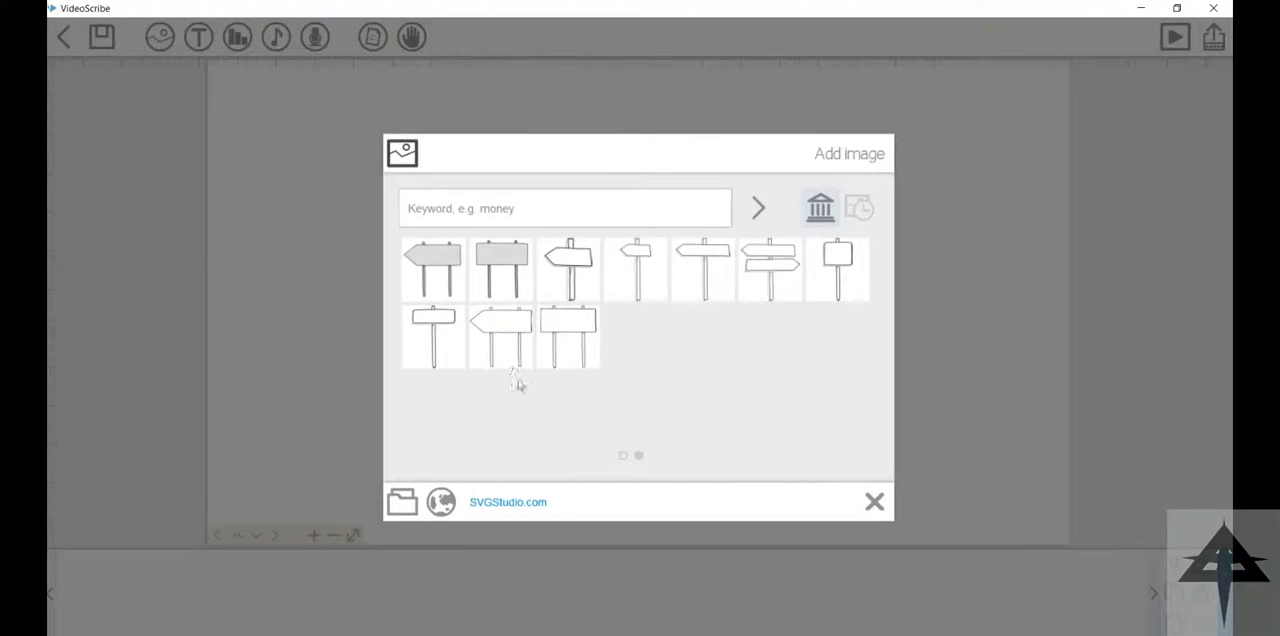
{"action": "scroll", "coordinate": [517, 380], "scroll_direction": "up", "scroll_amount": 5}
{"action": "left_click", "coordinate": [435, 271]}
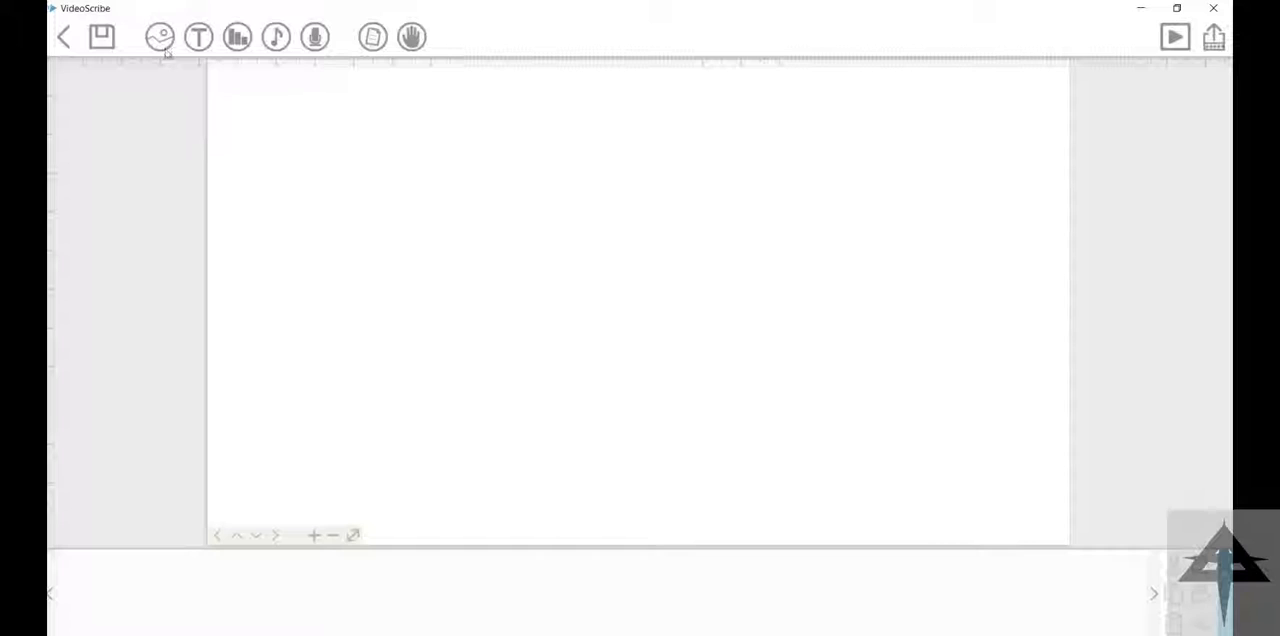
Step: Add the text "you just write here anything" in dark purple with the Basic font, checking the list of available fonts
{"action": "left_click", "coordinate": [197, 40]}
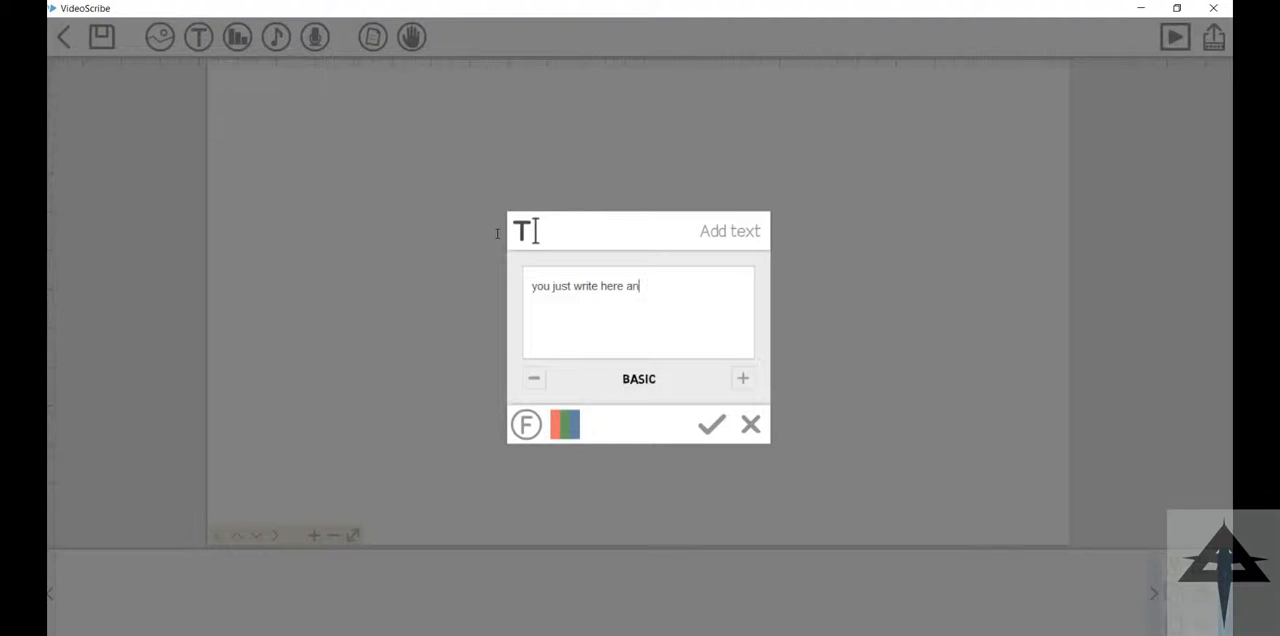
{"action": "left_click", "coordinate": [565, 424]}
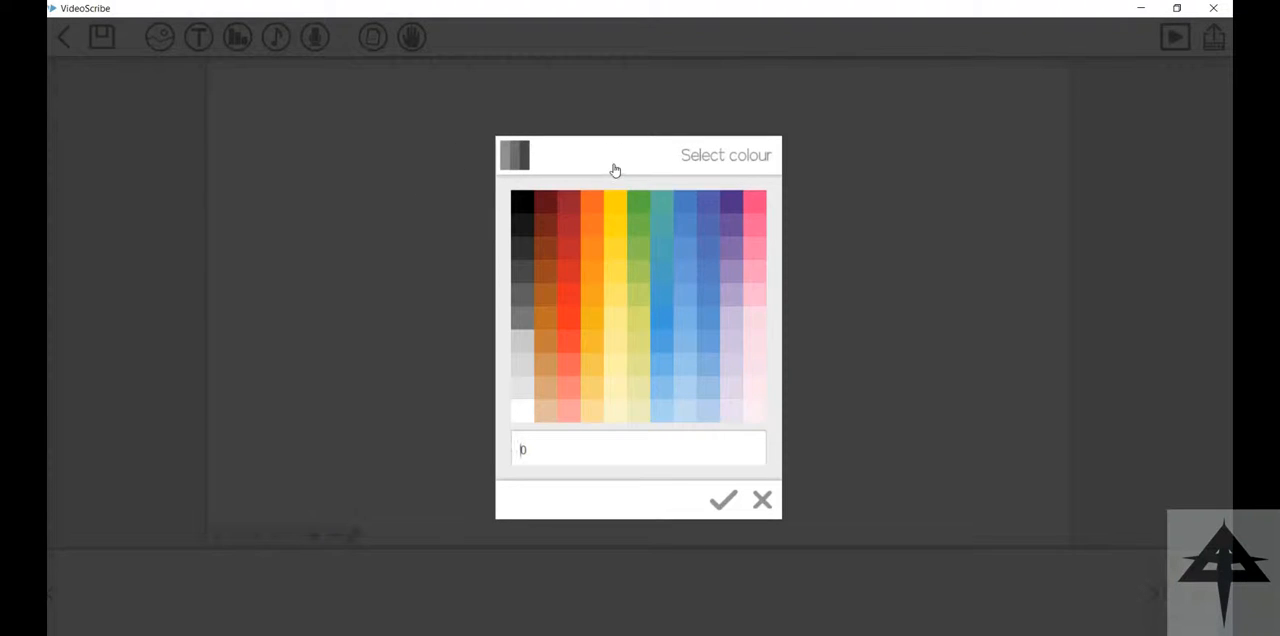
{"action": "left_click", "coordinate": [731, 202]}
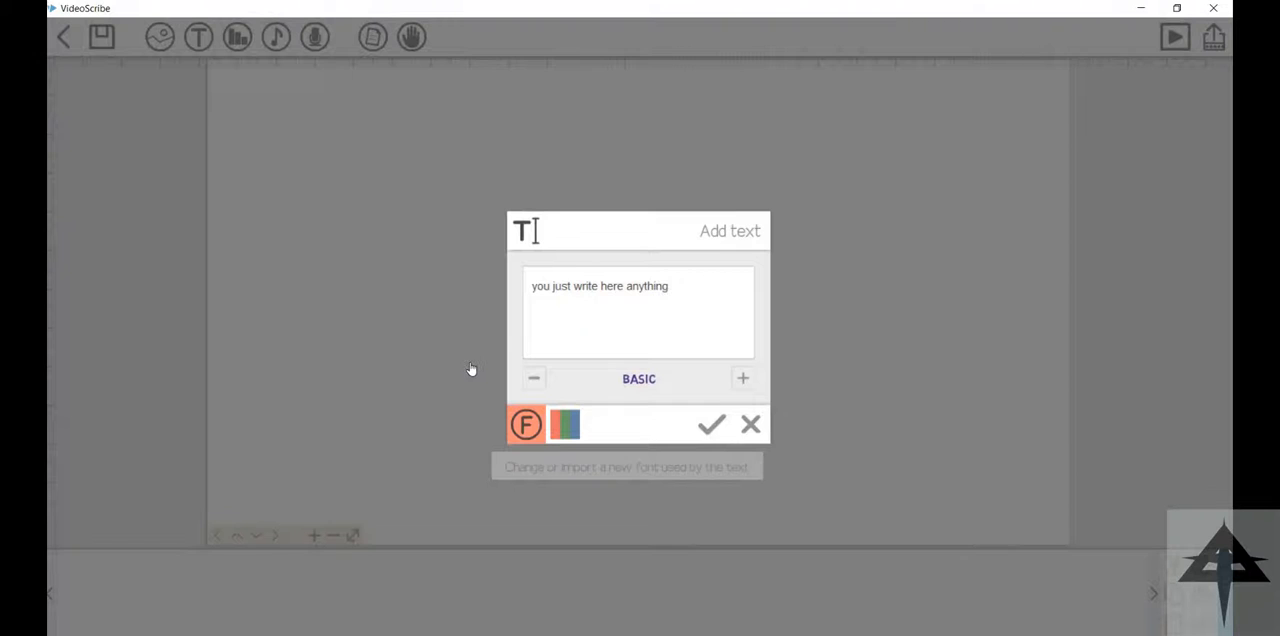
{"action": "left_click", "coordinate": [526, 424]}
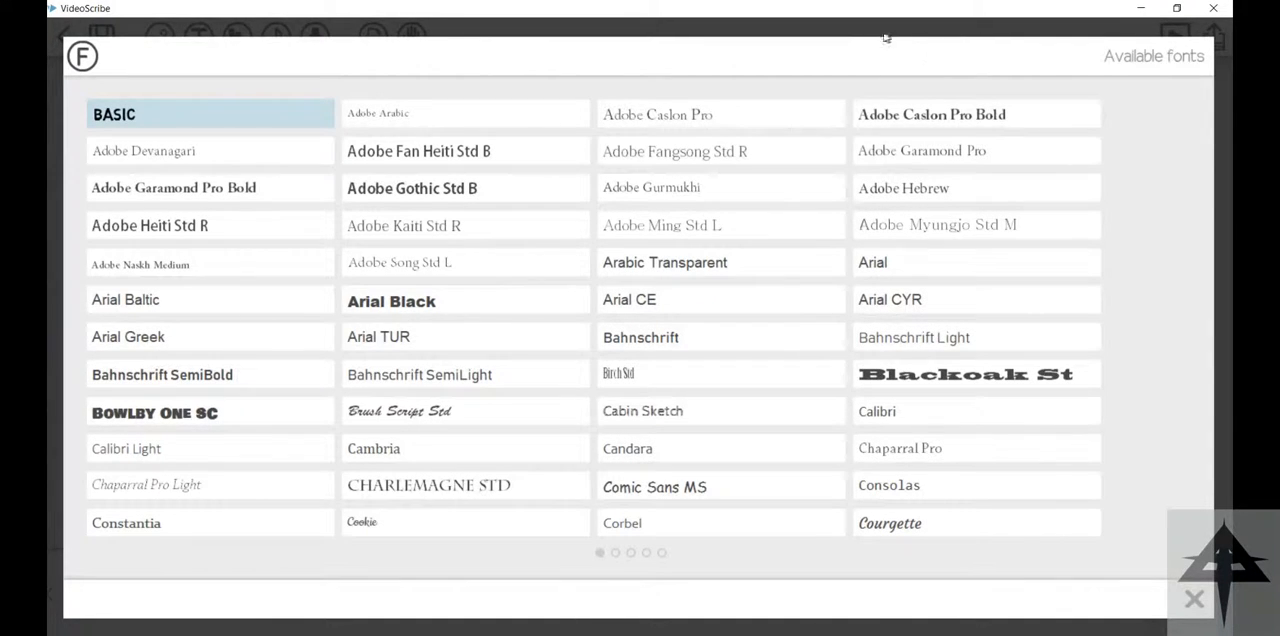
{"action": "left_click", "coordinate": [1194, 599]}
{"action": "left_click", "coordinate": [711, 425]}
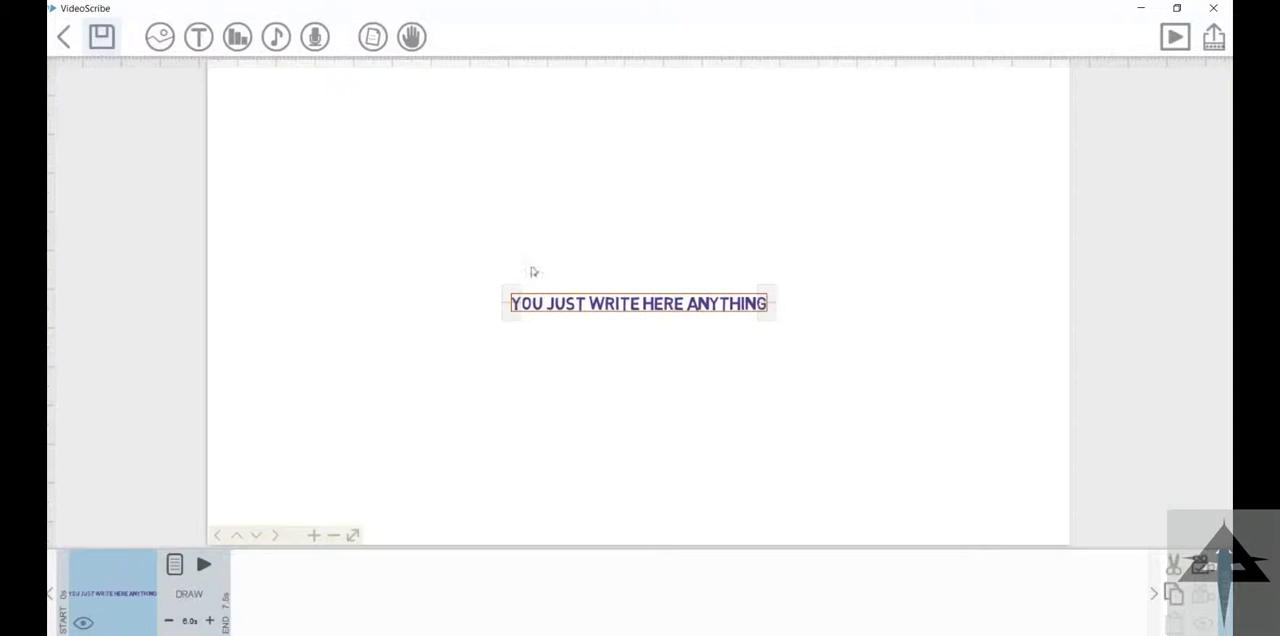
Step: Enlarge the text on the canvas and move it to the upper part of the page
{"action": "scroll", "coordinate": [624, 288], "scroll_direction": "up", "scroll_amount": 4}
{"action": "scroll", "coordinate": [624, 288], "scroll_direction": "down", "scroll_amount": 3}
{"action": "left_click_drag", "start_coordinate": [604, 268], "coordinate": [526, 171]}
Step: Open the text's properties and preview its Draw animation
{"action": "left_click", "coordinate": [174, 565]}
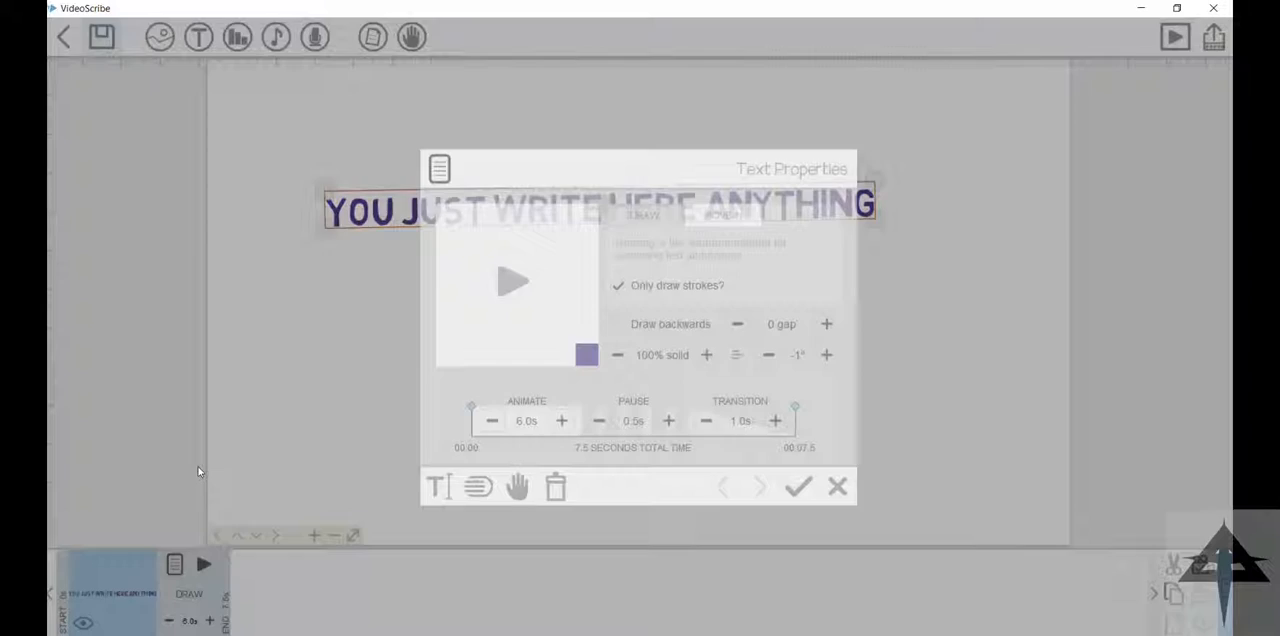
{"action": "left_click", "coordinate": [508, 280]}
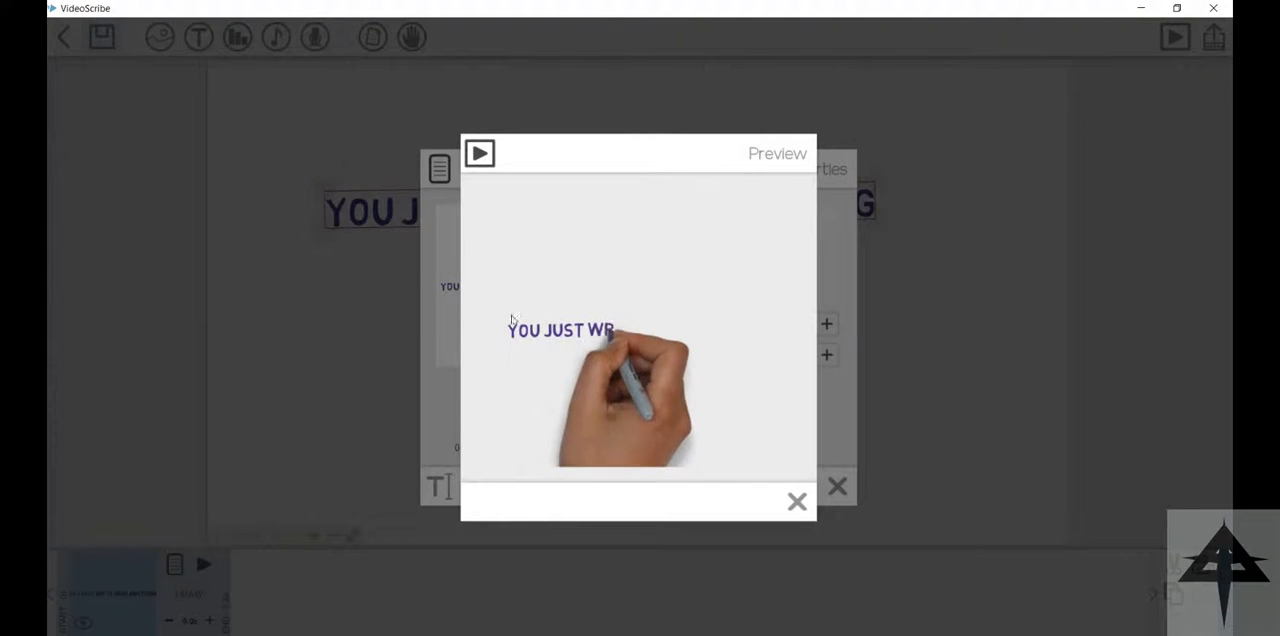
{"action": "left_click", "coordinate": [797, 501]}
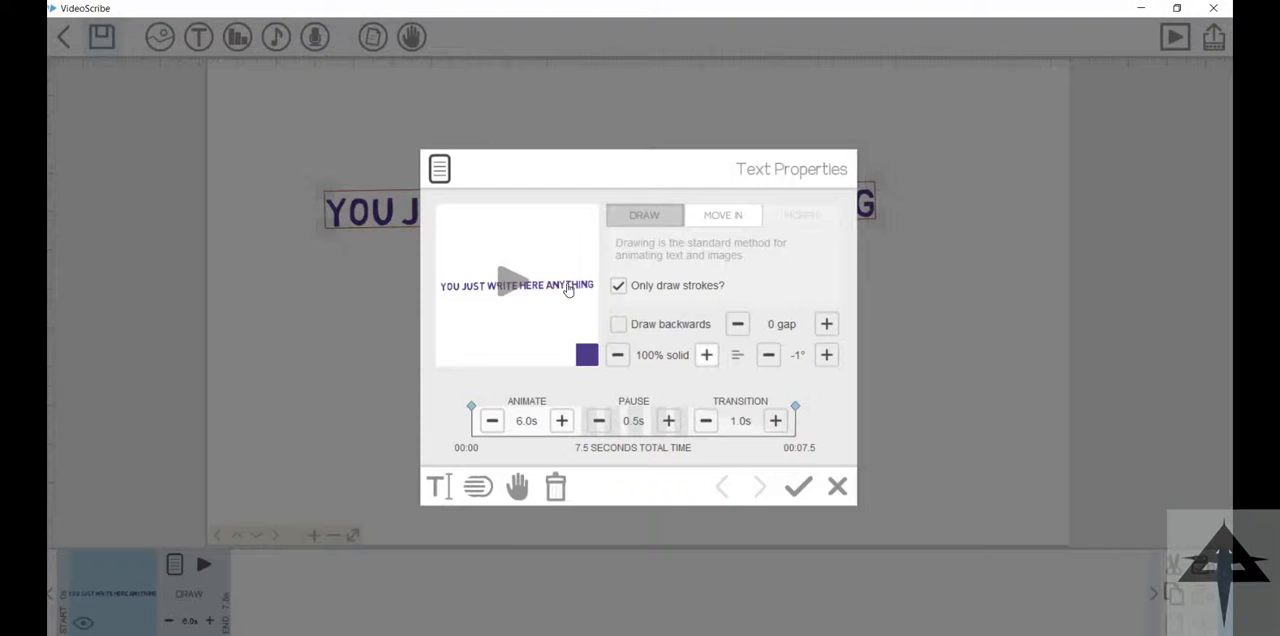
Step: Reduce the text's opacity to 60% solid and preview the Draw animation
{"action": "left_click", "coordinate": [707, 355]}
{"action": "left_click", "coordinate": [707, 355]}
{"action": "left_click", "coordinate": [618, 355]}
{"action": "left_click", "coordinate": [618, 355]}
{"action": "left_click", "coordinate": [618, 355]}
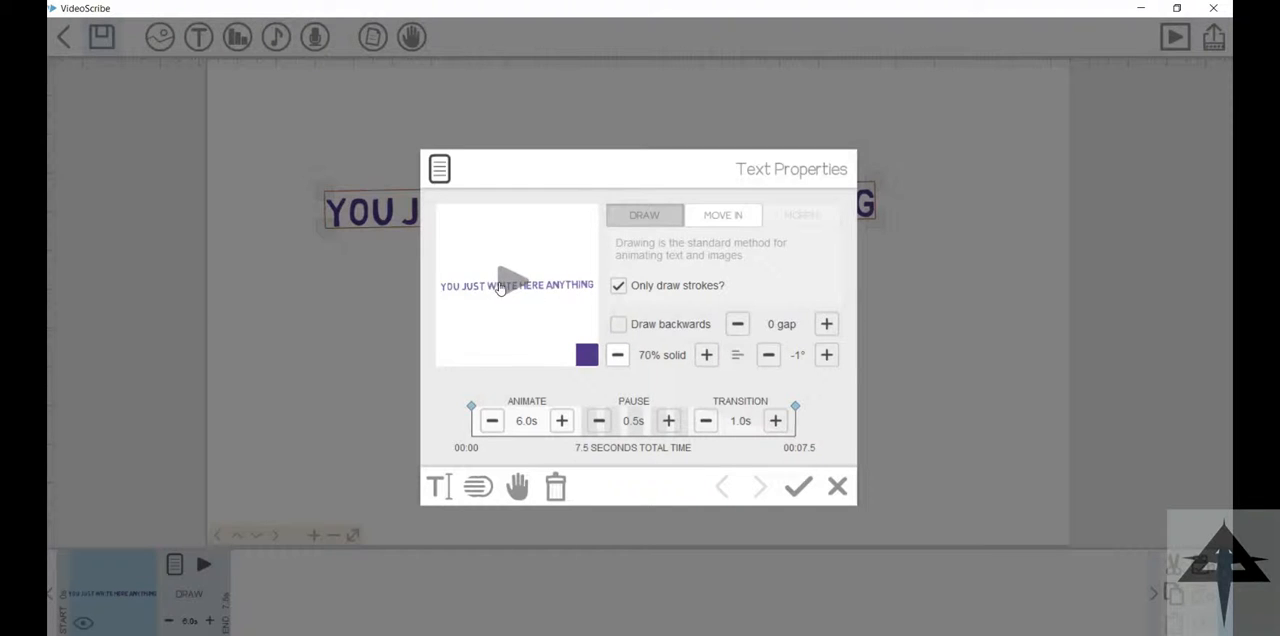
{"action": "left_click", "coordinate": [487, 291]}
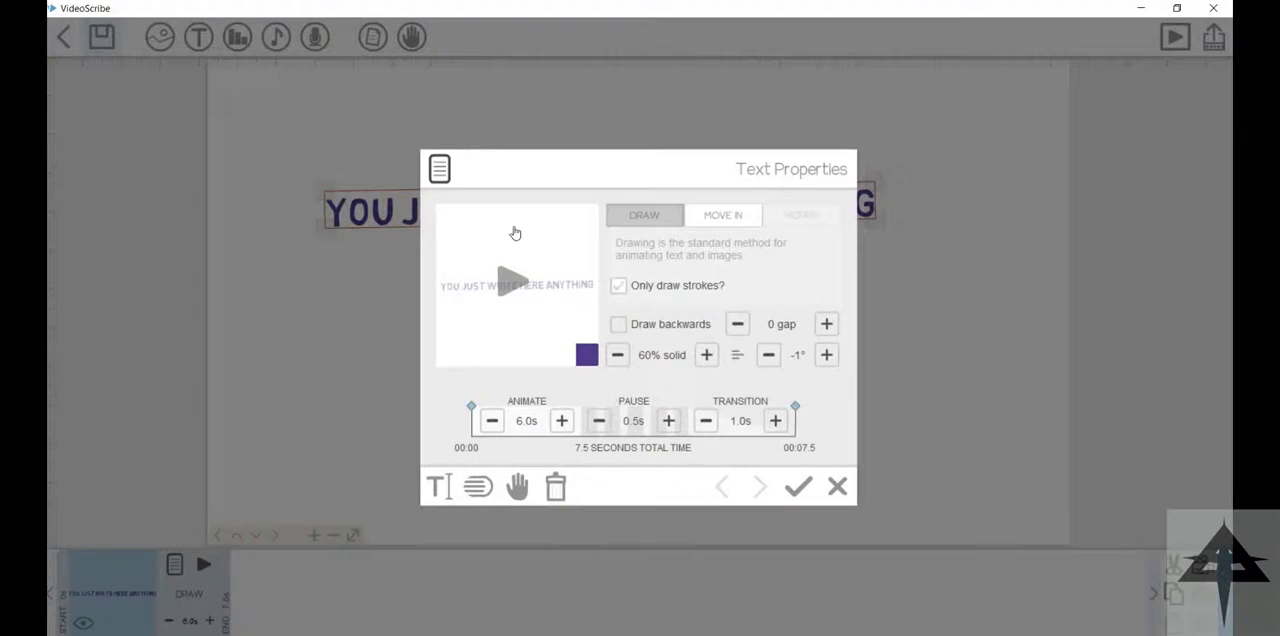
{"action": "left_click", "coordinate": [507, 247]}
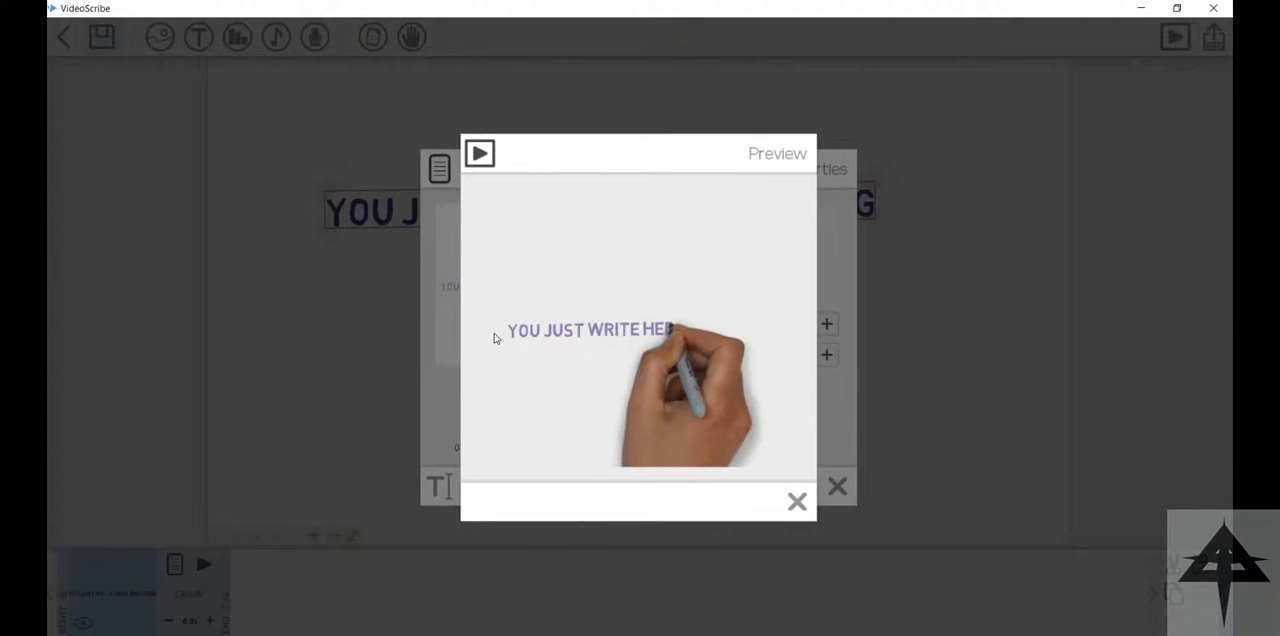
{"action": "left_click", "coordinate": [797, 501]}
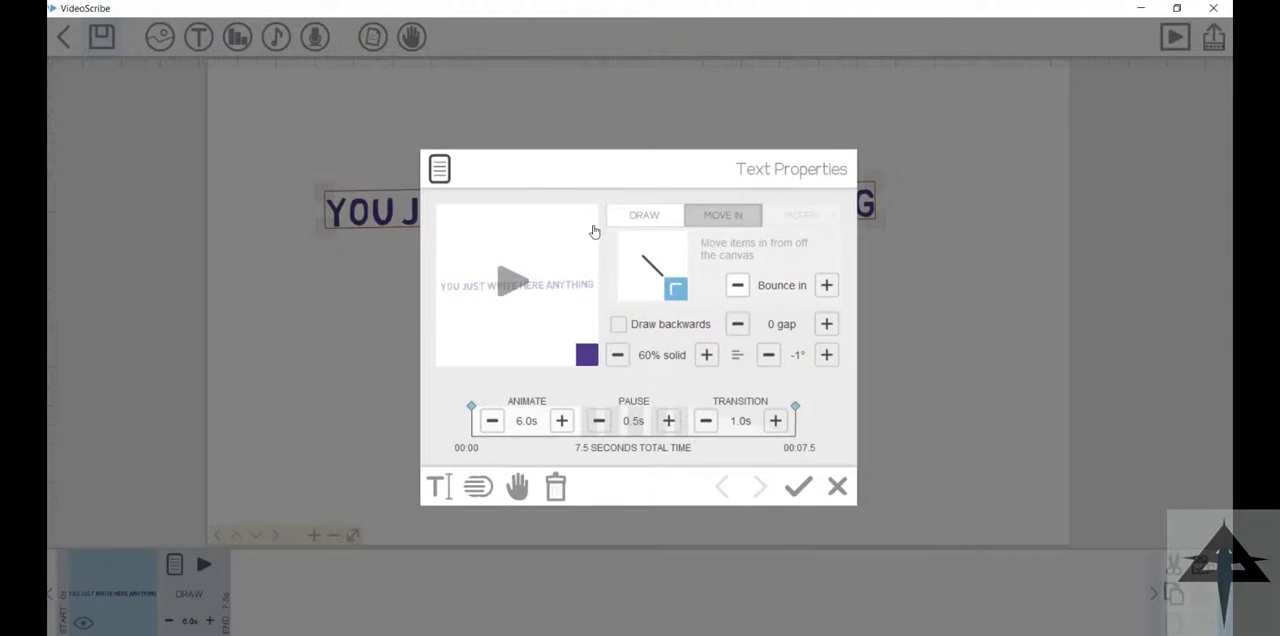
Step: Preview the text with the Move In animation, then with the Go too far style and a 3.5 s animate time
{"action": "left_click", "coordinate": [507, 250]}
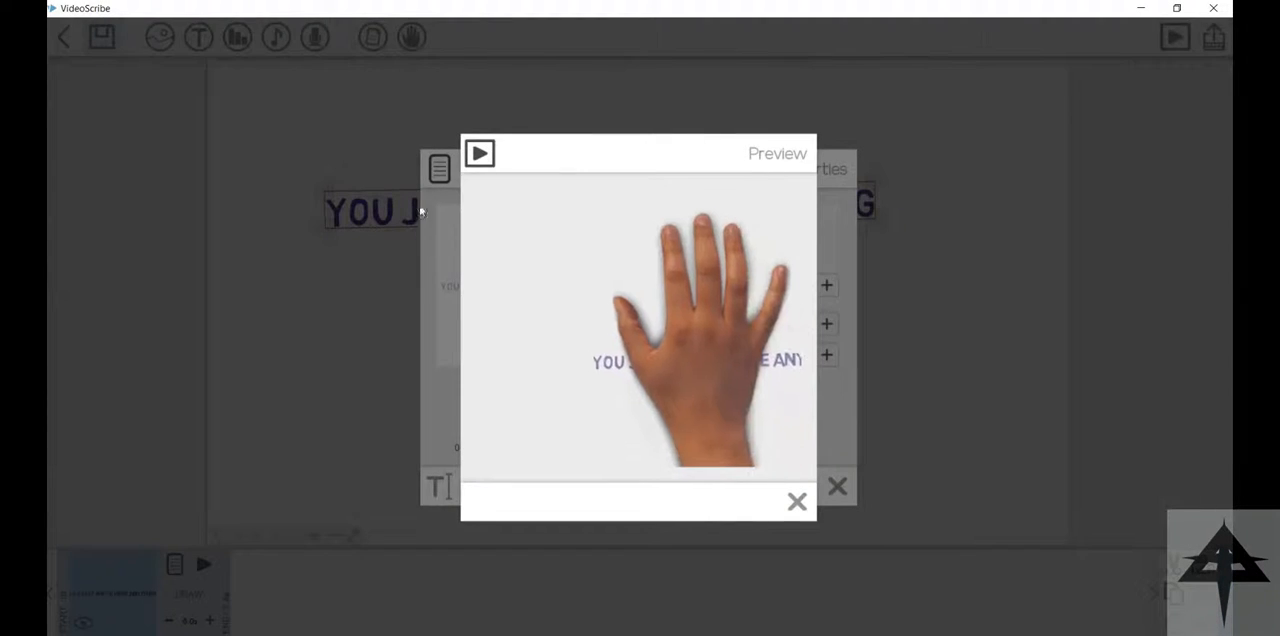
{"action": "left_click", "coordinate": [797, 501]}
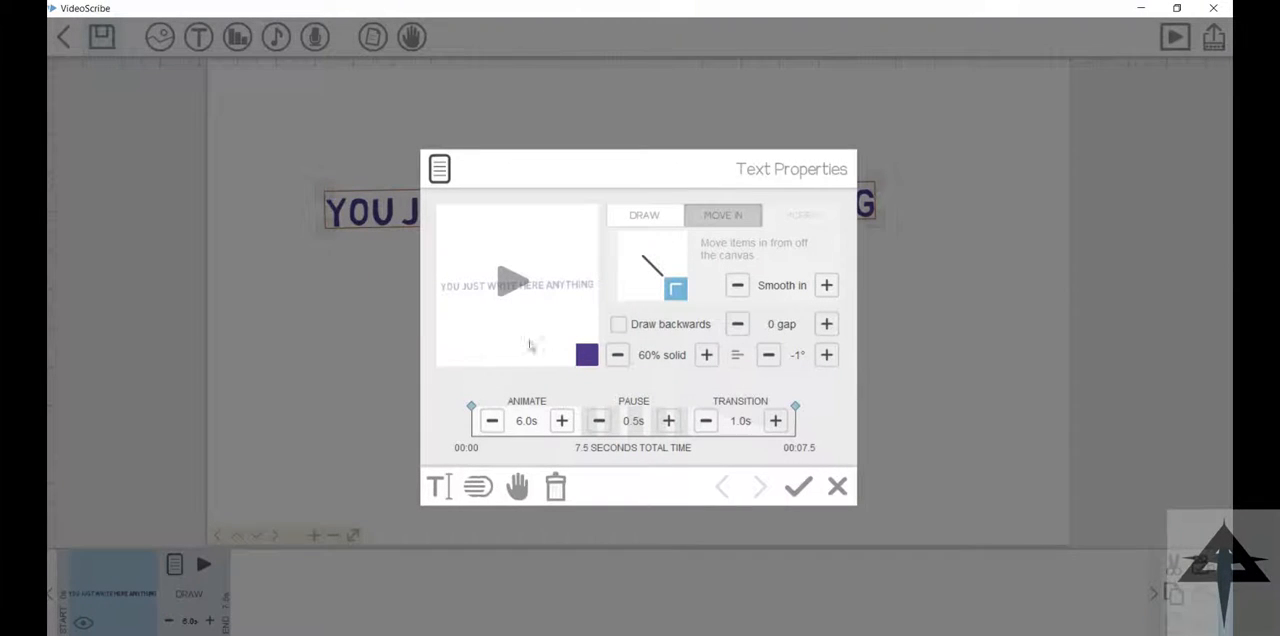
{"action": "left_click", "coordinate": [492, 421]}
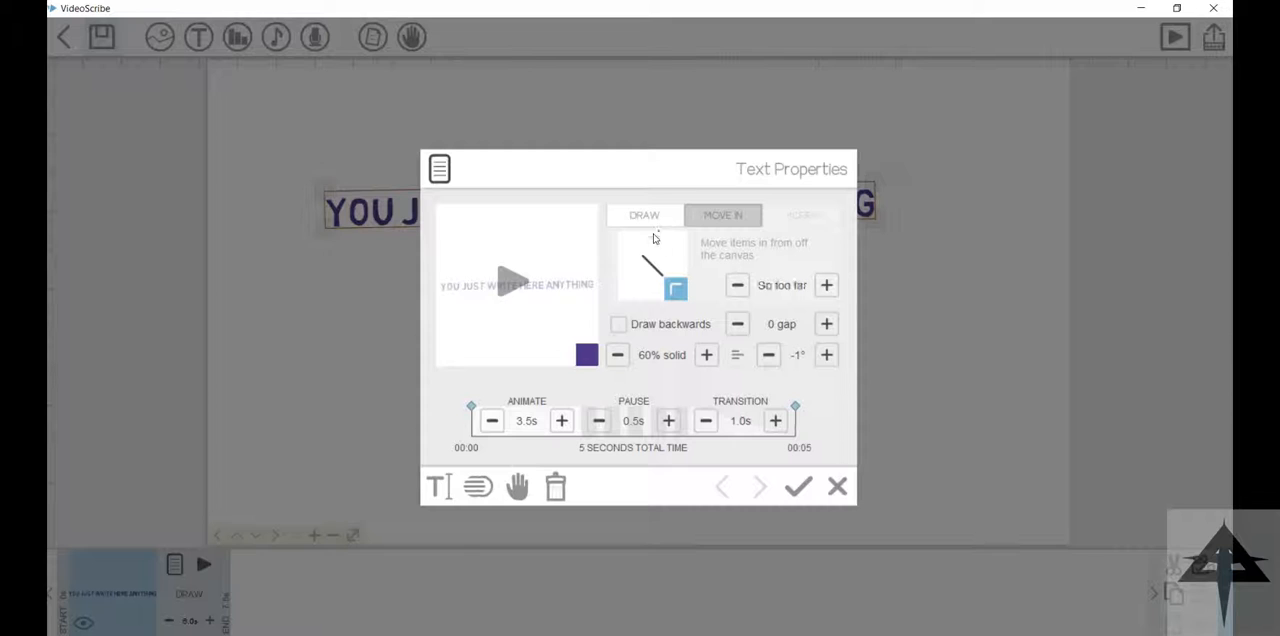
{"action": "left_click", "coordinate": [512, 282]}
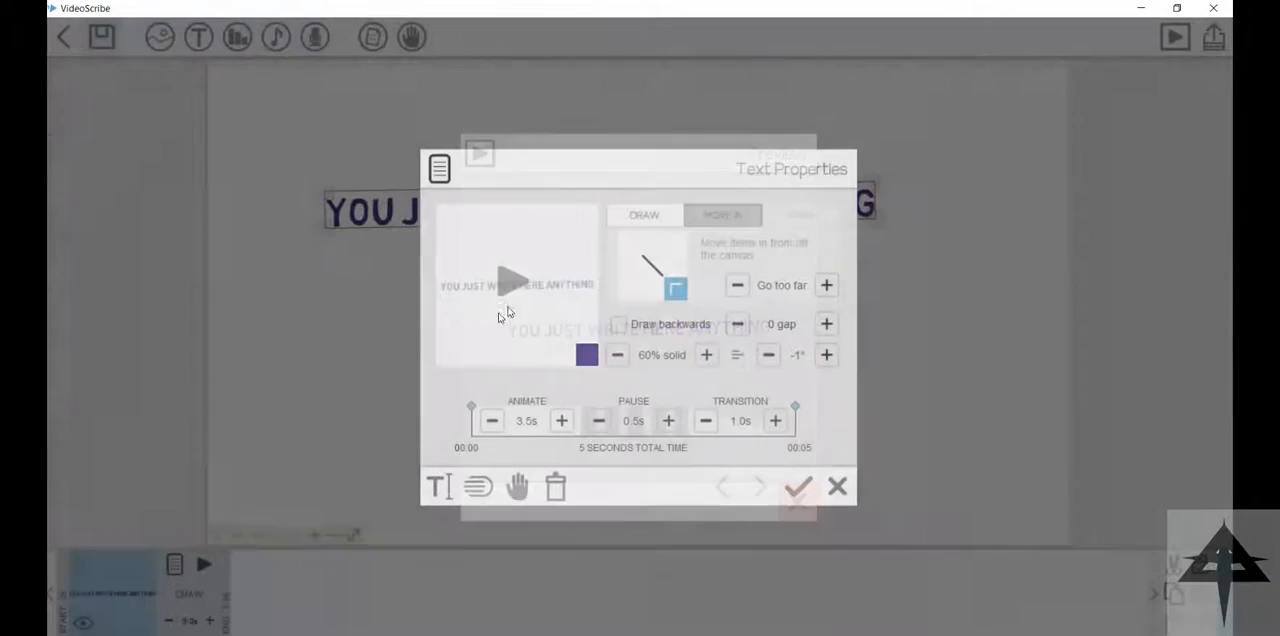
Step: Shorten the text's animate time to 2.5 s and preview the Move In animation with the Bounce in style
{"action": "left_click", "coordinate": [492, 421]}
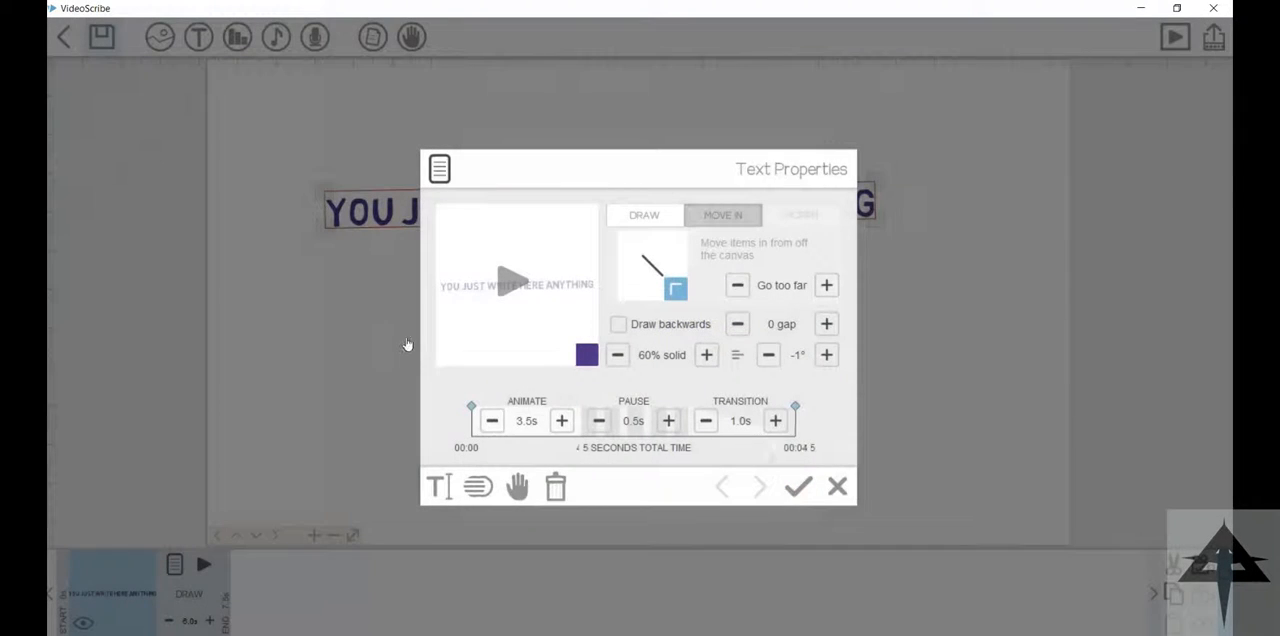
{"action": "left_click", "coordinate": [492, 421]}
{"action": "left_click", "coordinate": [826, 285]}
{"action": "left_click", "coordinate": [512, 282]}
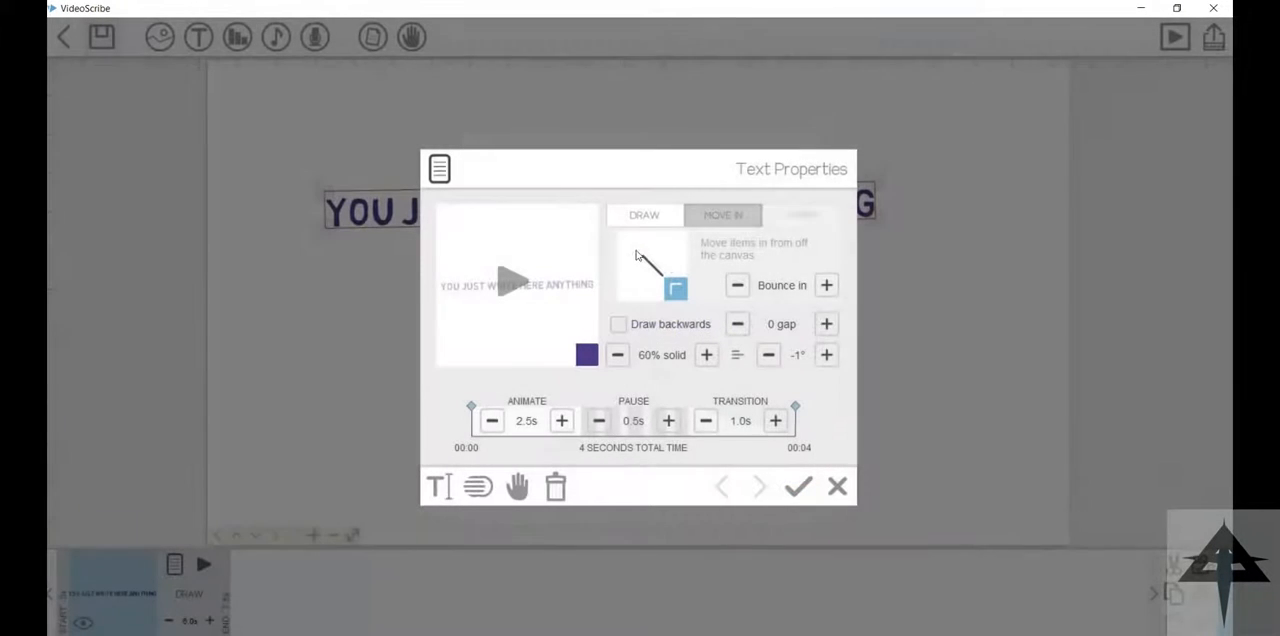
{"action": "left_click", "coordinate": [512, 282]}
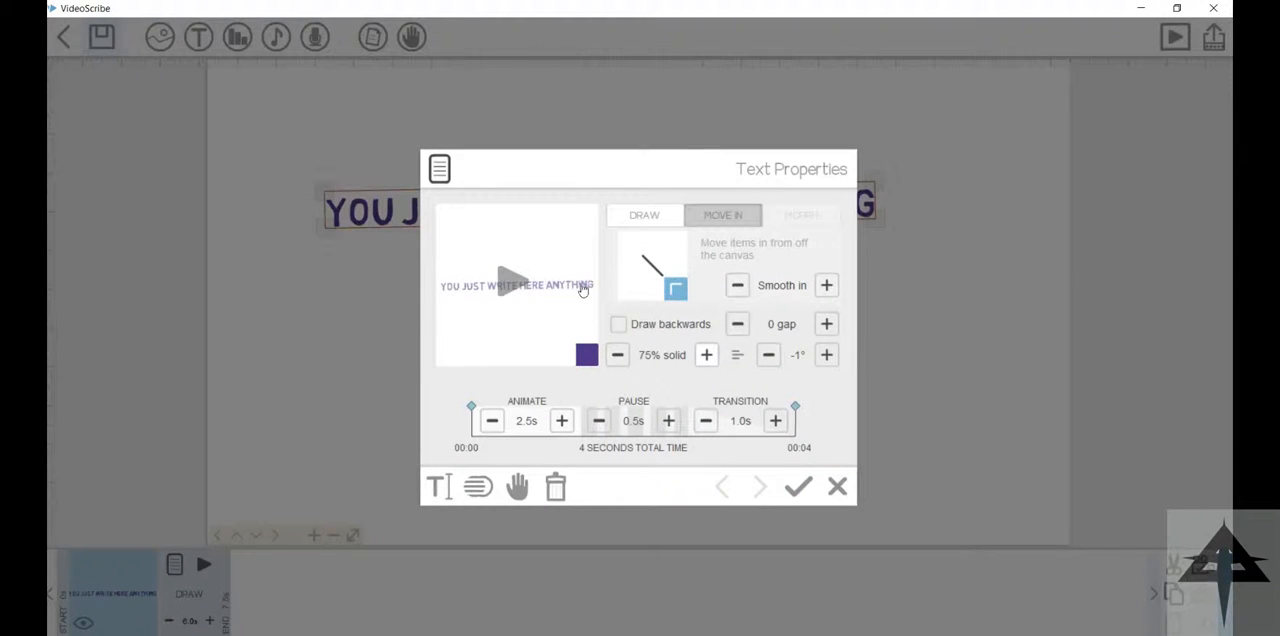
Step: Set the text's opacity to 100% solid, tilt it clockwise and preview the Smooth in motion
{"action": "left_click", "coordinate": [707, 355]}
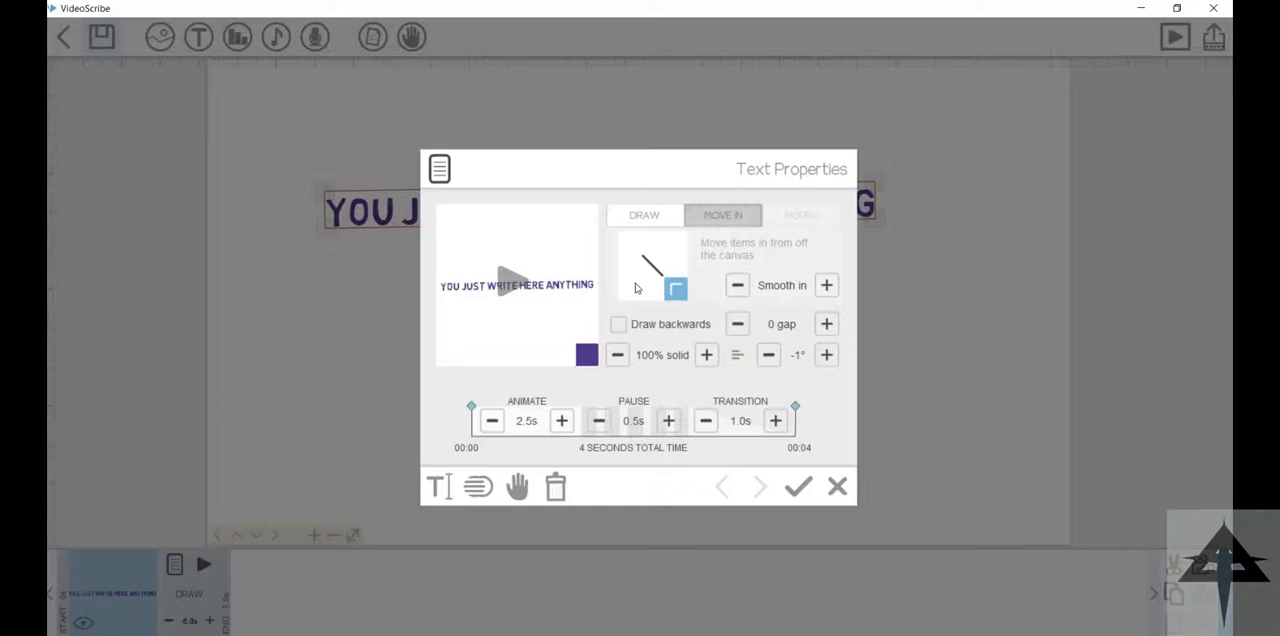
{"action": "left_click", "coordinate": [827, 355]}
{"action": "left_click", "coordinate": [827, 355]}
{"action": "left_click", "coordinate": [827, 355]}
{"action": "left_click", "coordinate": [827, 355]}
{"action": "left_click", "coordinate": [827, 355]}
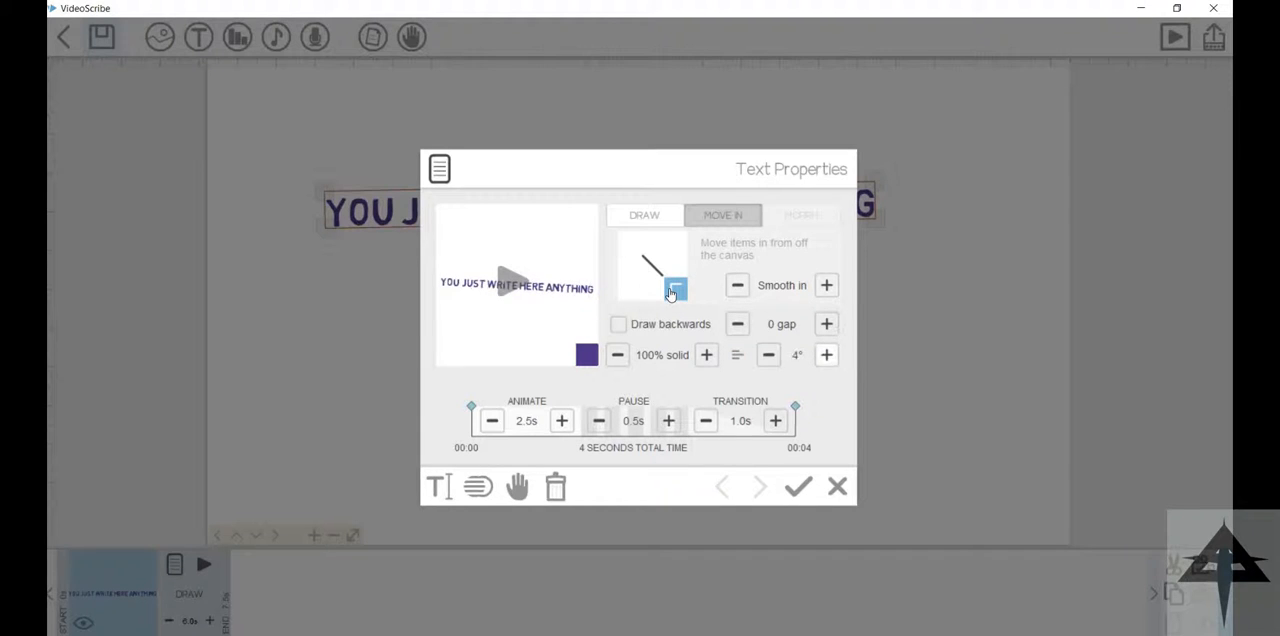
{"action": "left_click", "coordinate": [511, 281]}
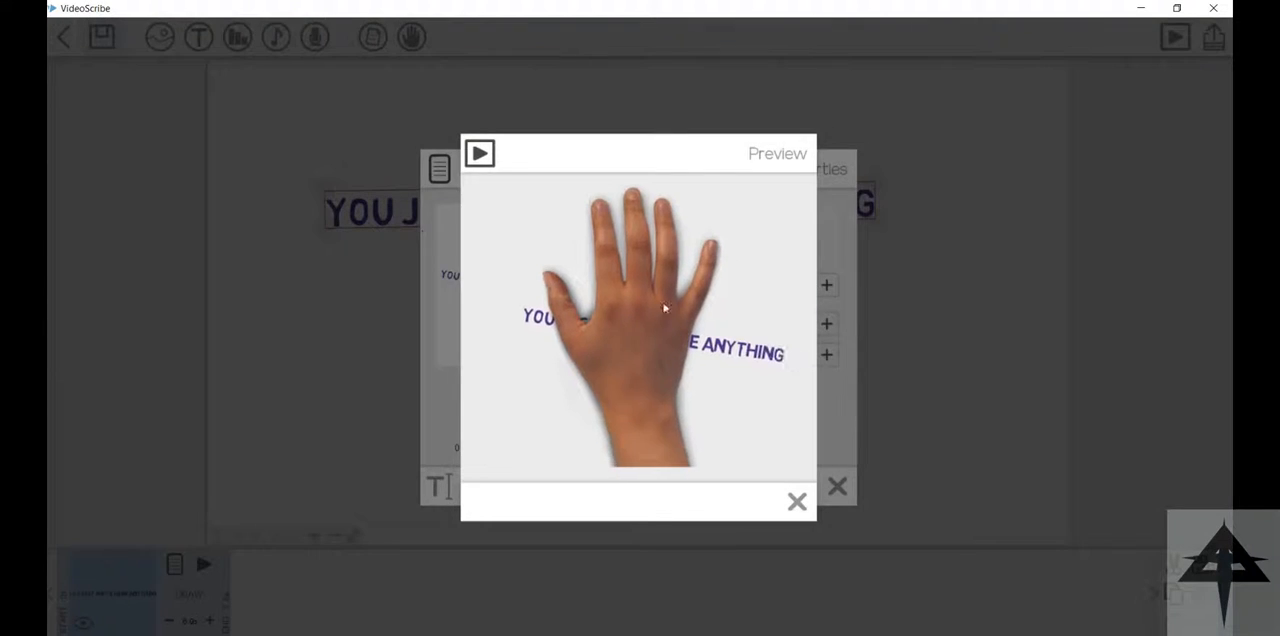
{"action": "left_click", "coordinate": [797, 501]}
Step: Rotate the text to -12°, preview it with the Draw animation, and reduce the tilt to -10°
{"action": "left_click", "coordinate": [769, 355]}
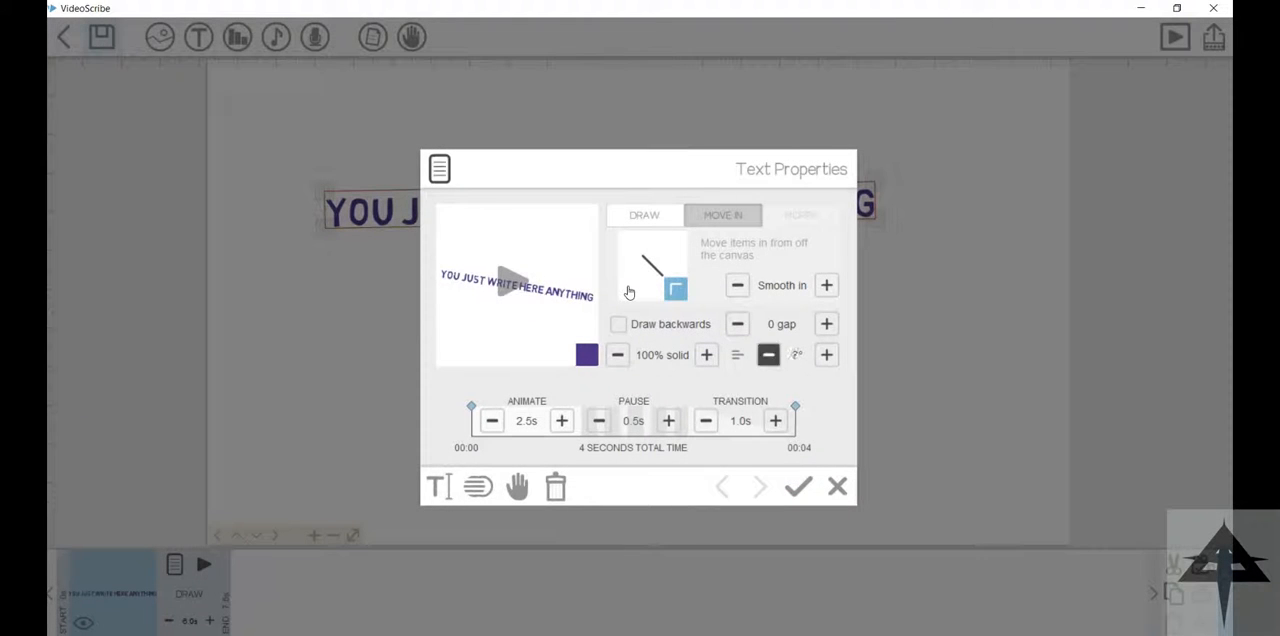
{"action": "left_click", "coordinate": [769, 355]}
{"action": "left_click", "coordinate": [769, 355]}
{"action": "left_click", "coordinate": [769, 355]}
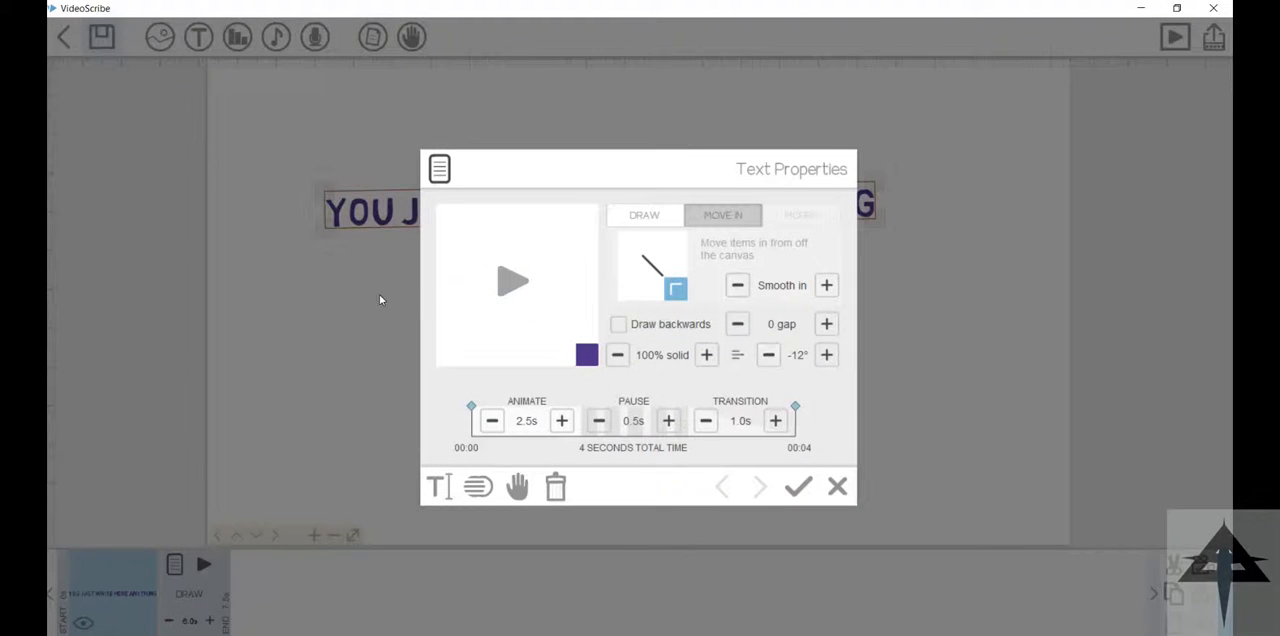
{"action": "left_click", "coordinate": [645, 215]}
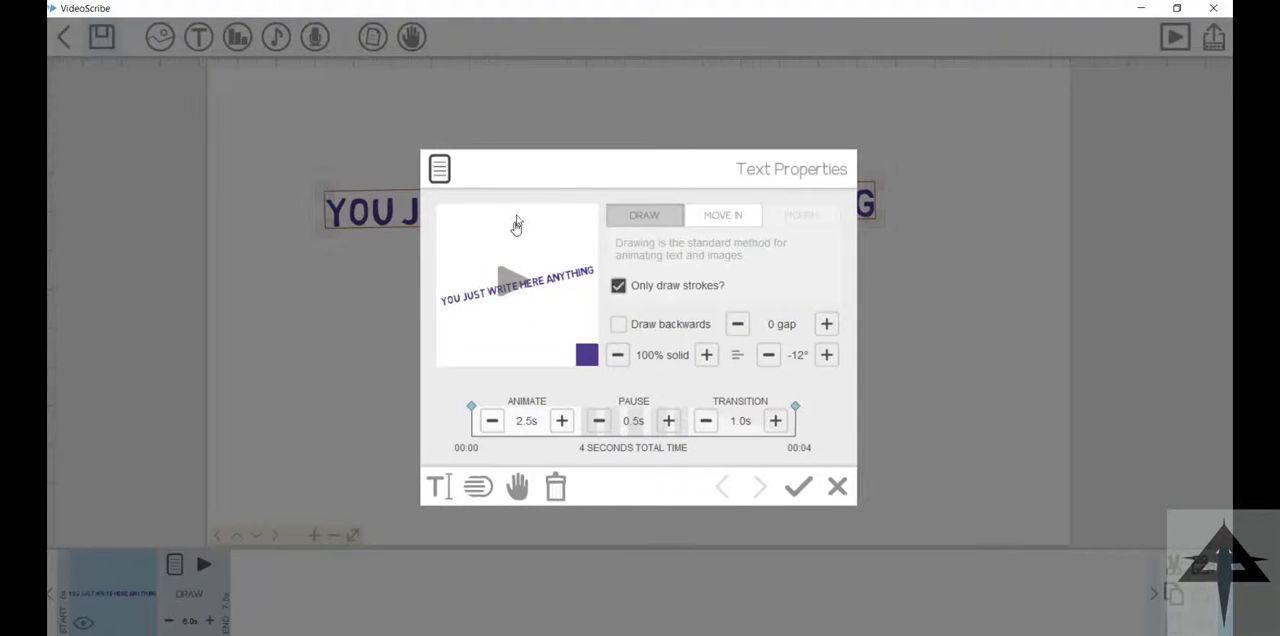
{"action": "left_click", "coordinate": [512, 280]}
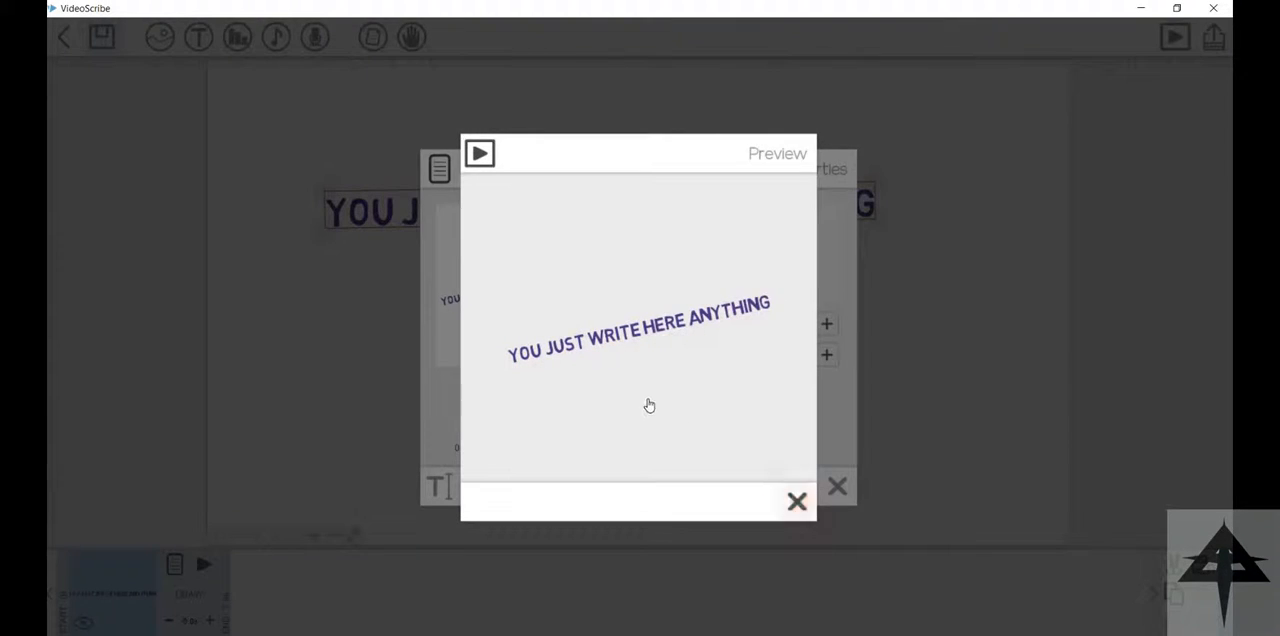
{"action": "left_click", "coordinate": [797, 501]}
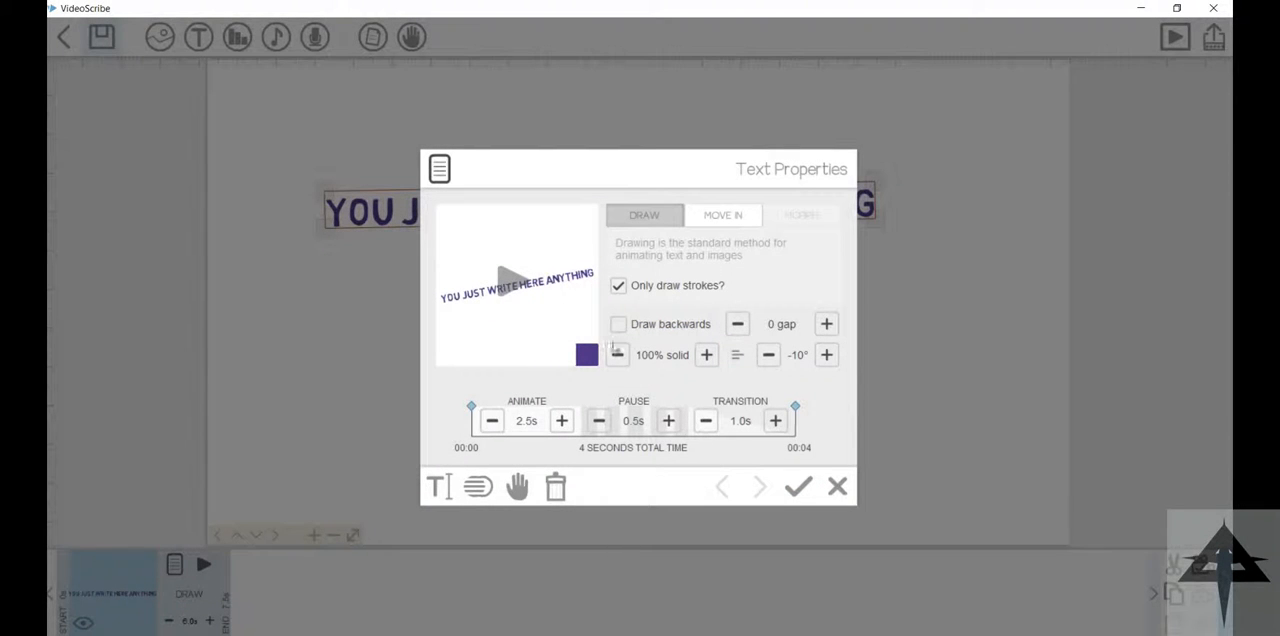
Step: Try the Drop Shadow, Inner Shadow and Bevel filters on the text and turn them off again
{"action": "left_click", "coordinate": [478, 486]}
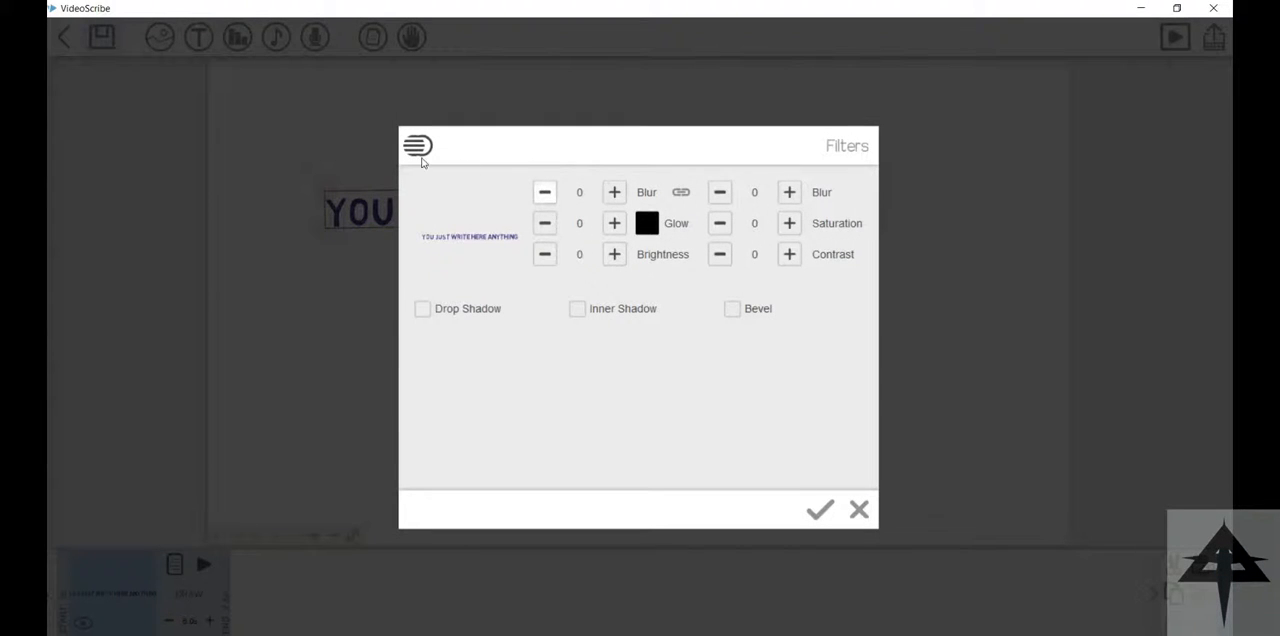
{"action": "left_click", "coordinate": [422, 308]}
{"action": "left_click", "coordinate": [577, 308]}
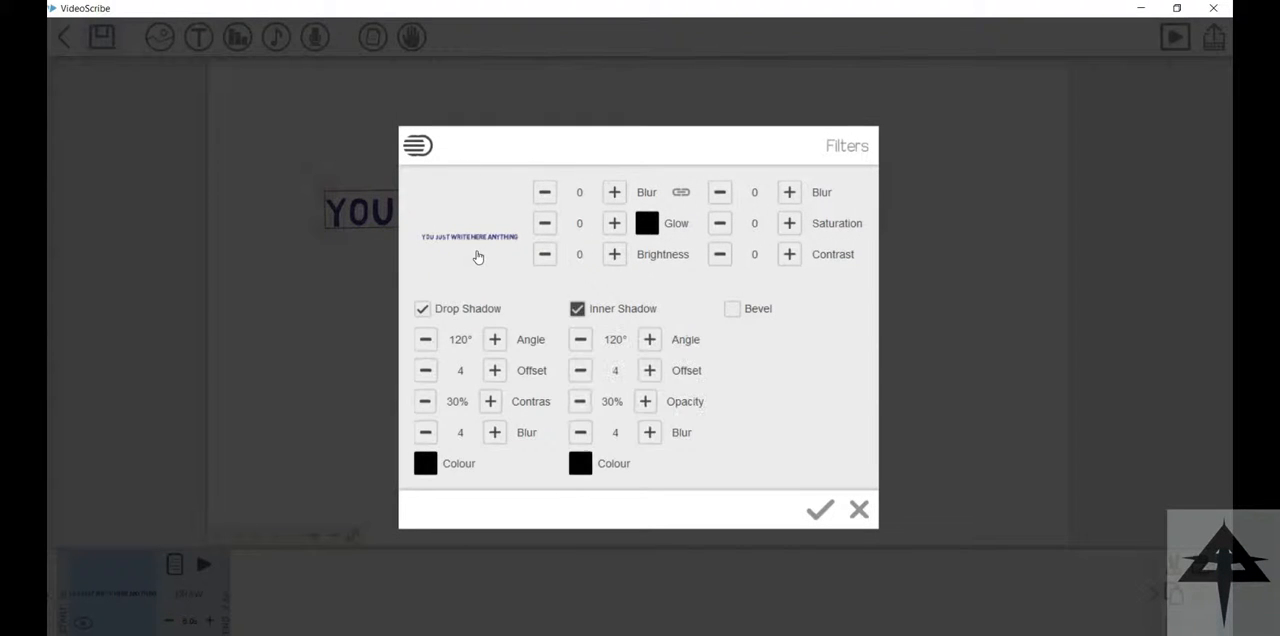
{"action": "left_click", "coordinate": [732, 309]}
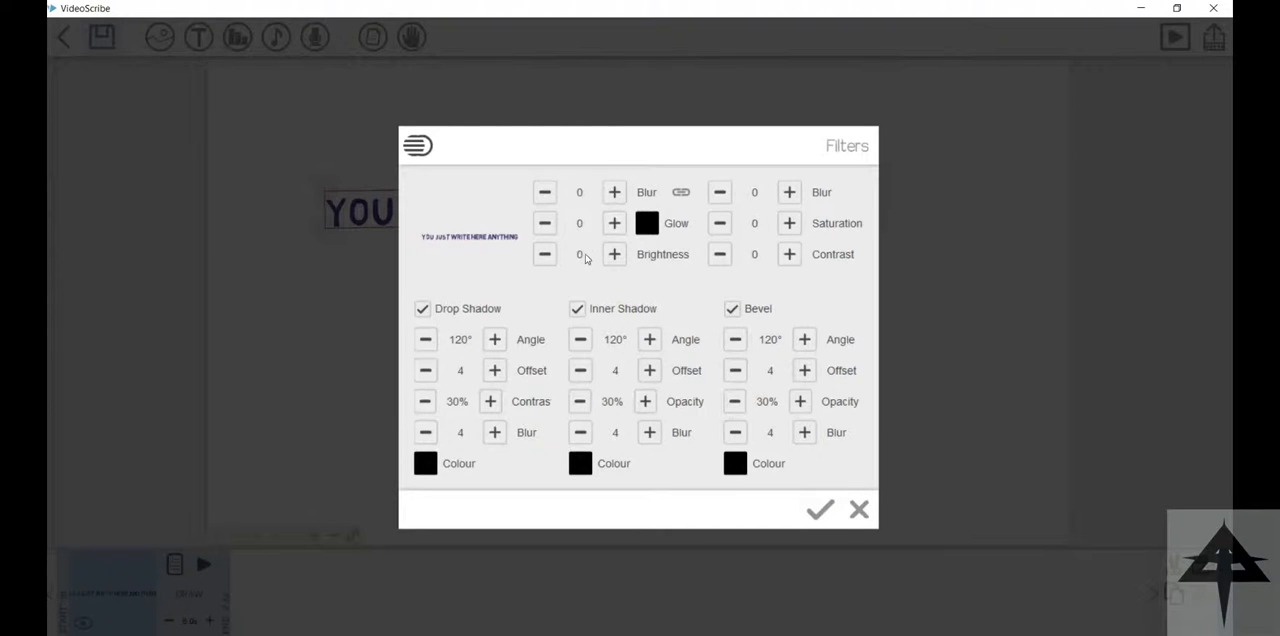
{"action": "left_click", "coordinate": [577, 308]}
{"action": "left_click", "coordinate": [422, 308]}
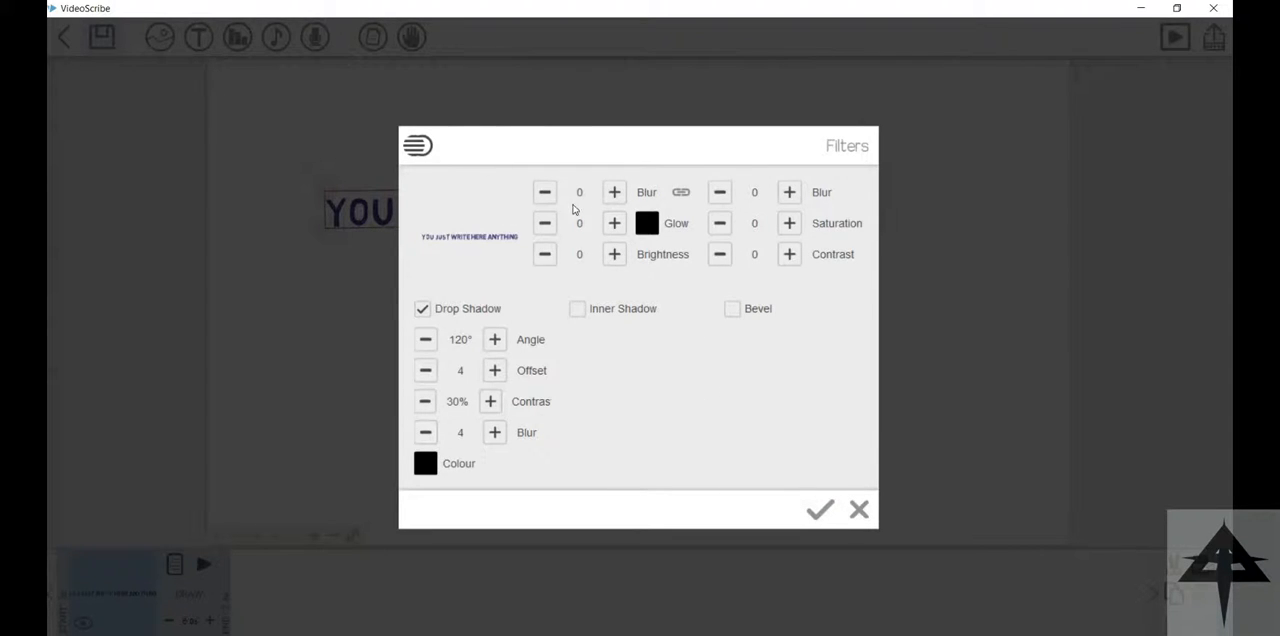
Step: Raise the Brightness filter of the text, apply the filters and preview the text animation
{"action": "left_click", "coordinate": [614, 254]}
{"action": "left_click", "coordinate": [614, 254]}
{"action": "left_click", "coordinate": [820, 509]}
{"action": "left_click", "coordinate": [474, 277]}
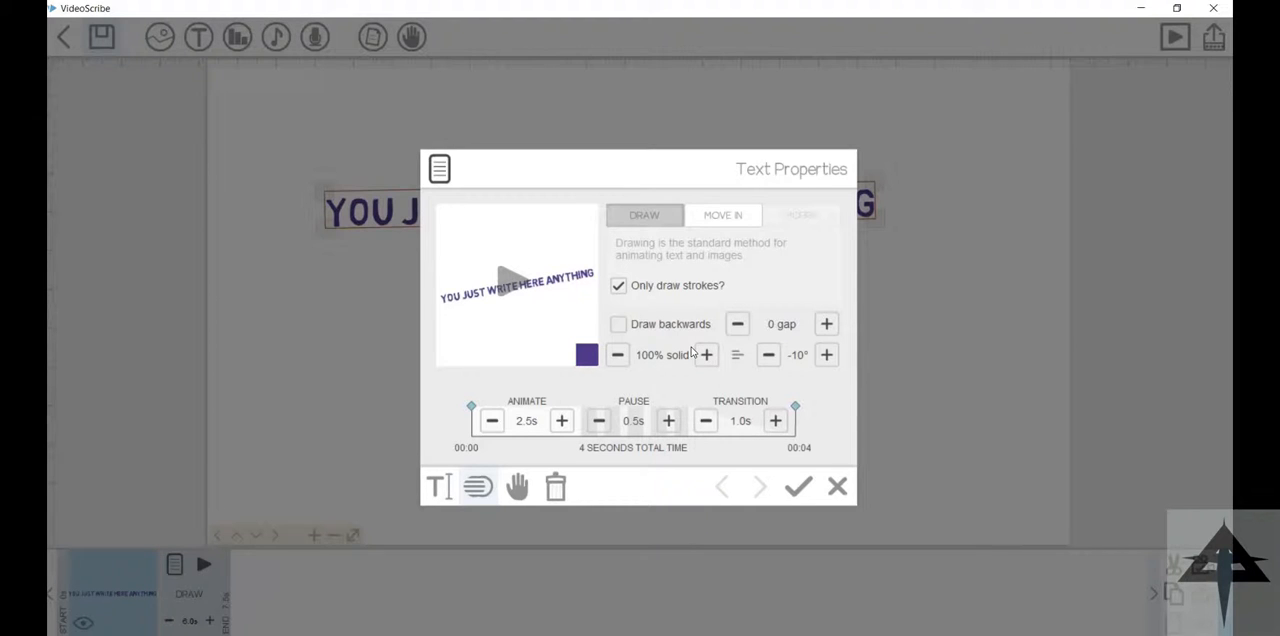
Step: Preview the first dark-sleeved hand holding a marker and assign it to the text
{"action": "left_click", "coordinate": [517, 487]}
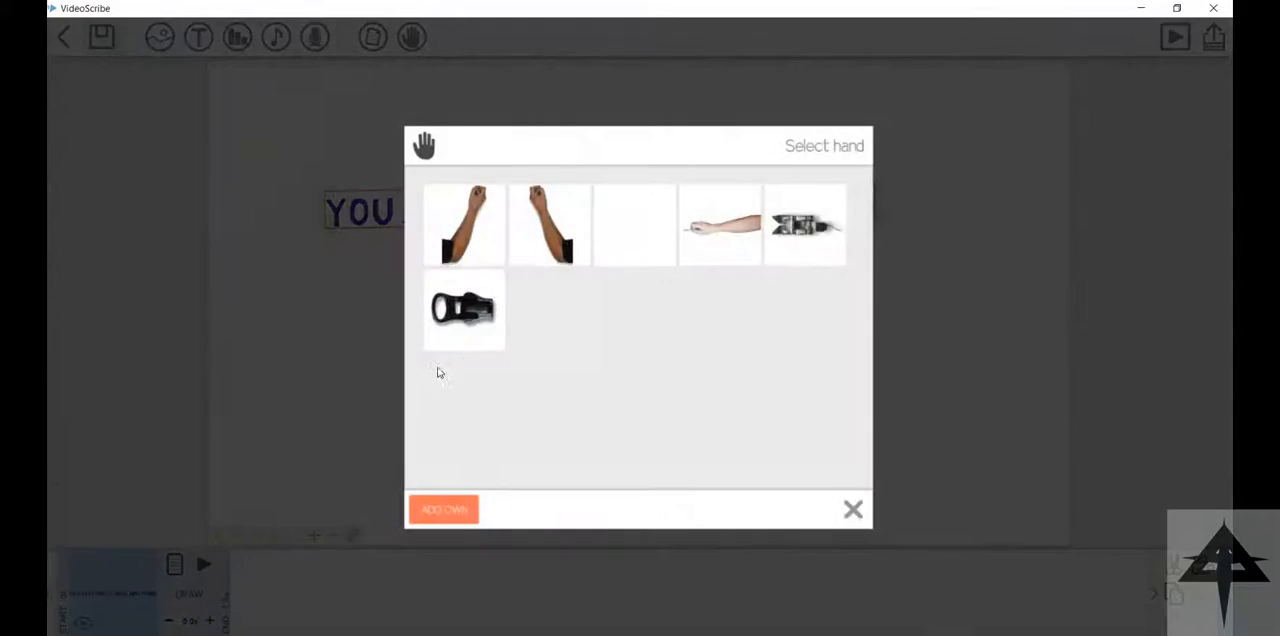
{"action": "left_click", "coordinate": [458, 200]}
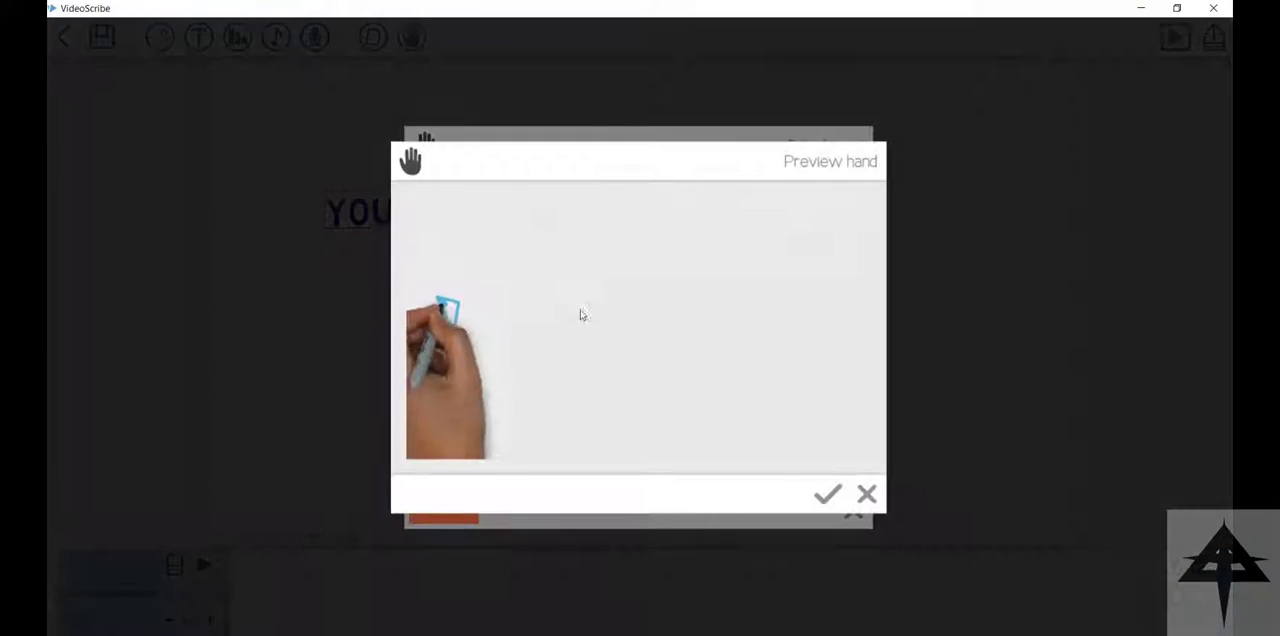
{"action": "left_click", "coordinate": [829, 494]}
Step: Replace the text's drawing hand with the grey mechanical tool and apply the text properties
{"action": "left_click", "coordinate": [517, 487]}
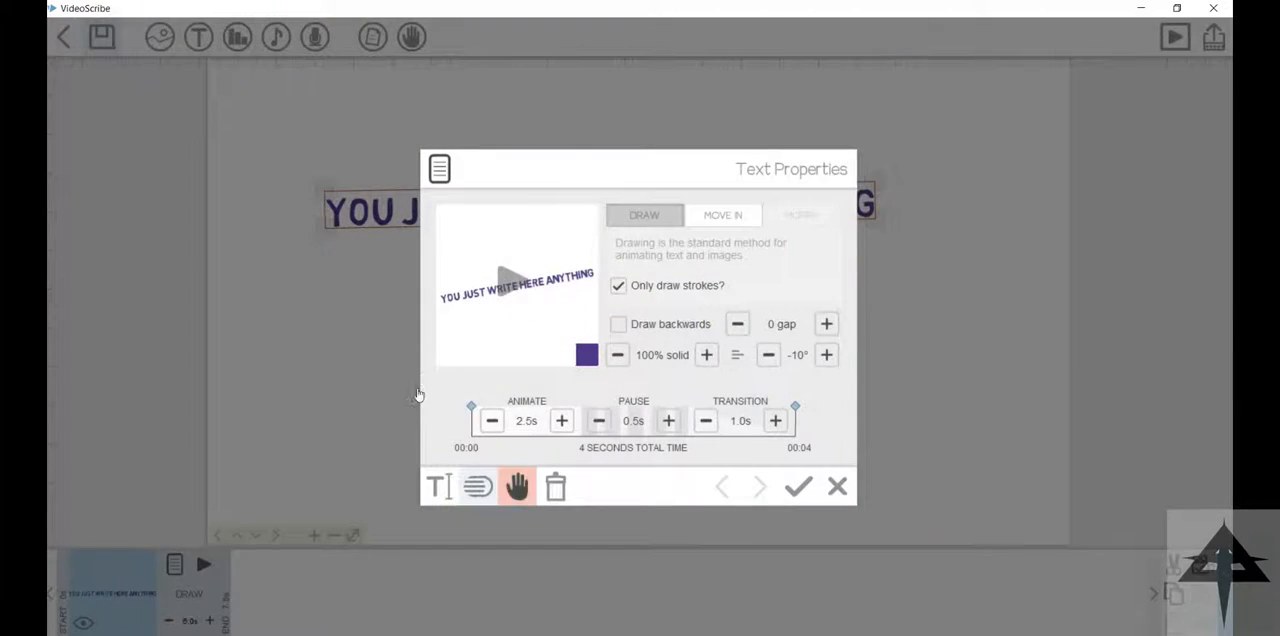
{"action": "left_click", "coordinate": [596, 450]}
{"action": "left_click", "coordinate": [656, 270]}
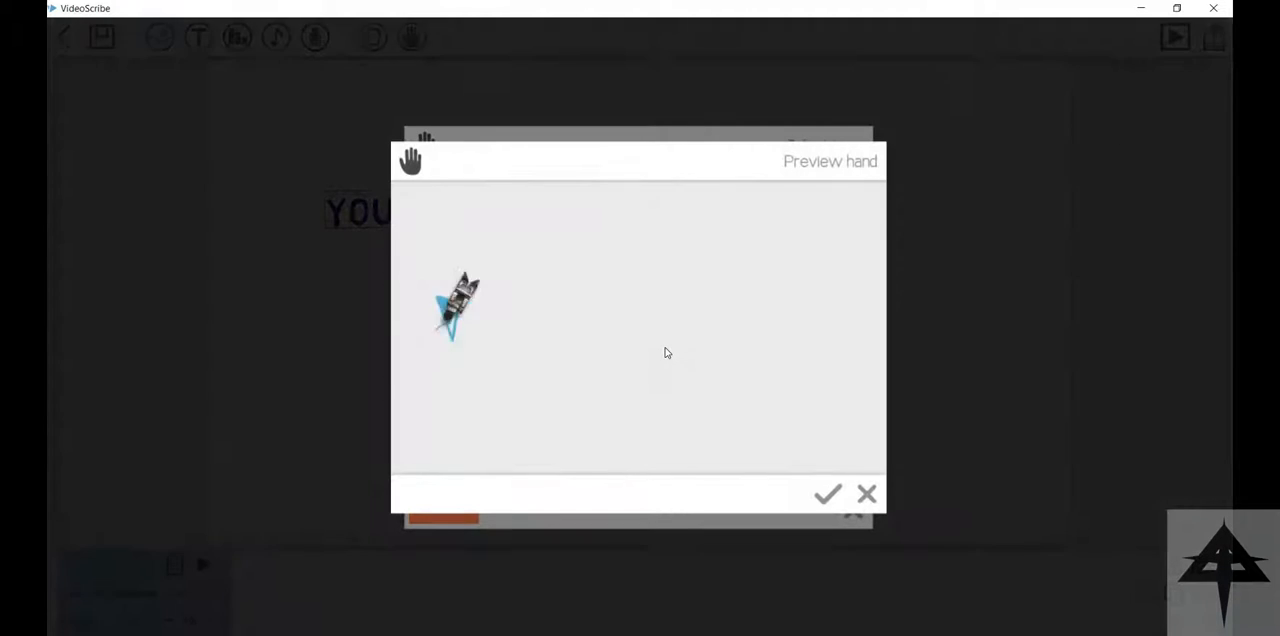
{"action": "left_click", "coordinate": [829, 494]}
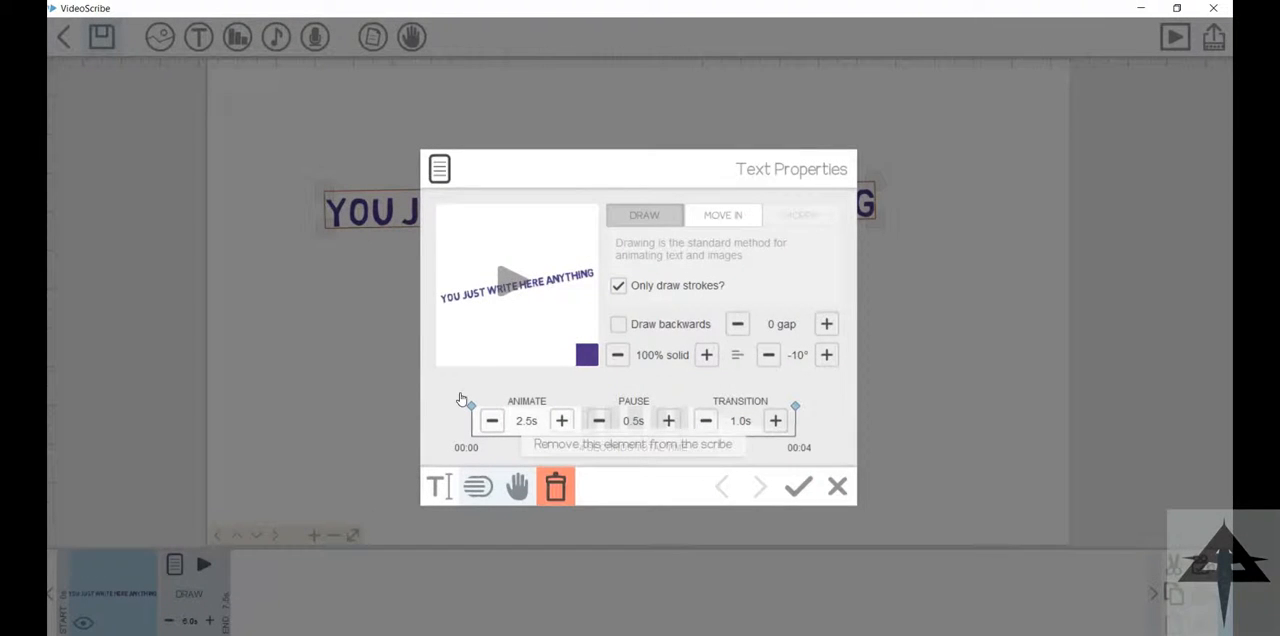
{"action": "left_click", "coordinate": [798, 487]}
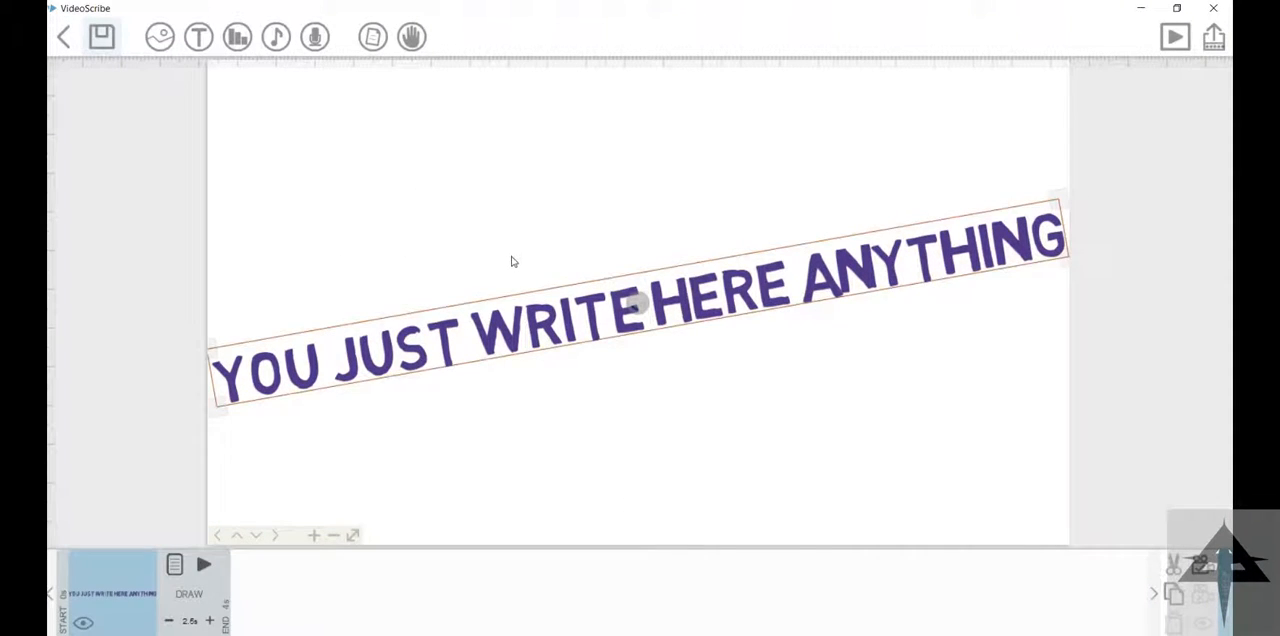
Step: Add a line chart labelled november, with labels outside and the data values 25, 256 and 36
{"action": "left_click", "coordinate": [237, 37]}
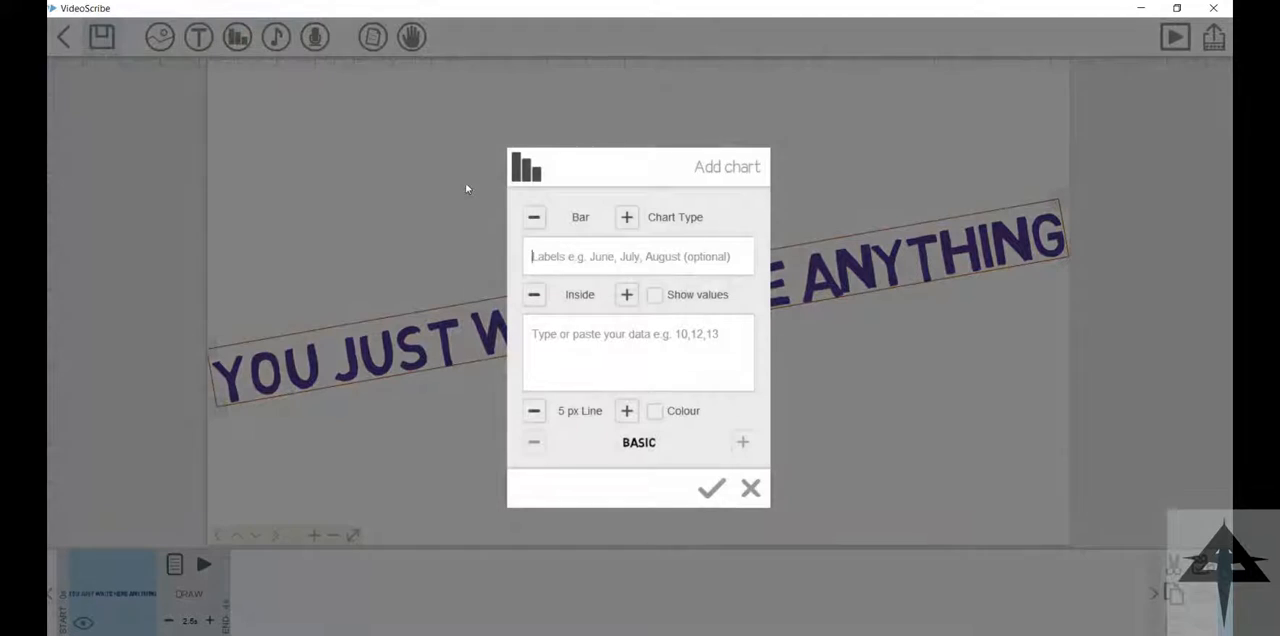
{"action": "left_click", "coordinate": [534, 217]}
{"action": "type", "text": "november"}
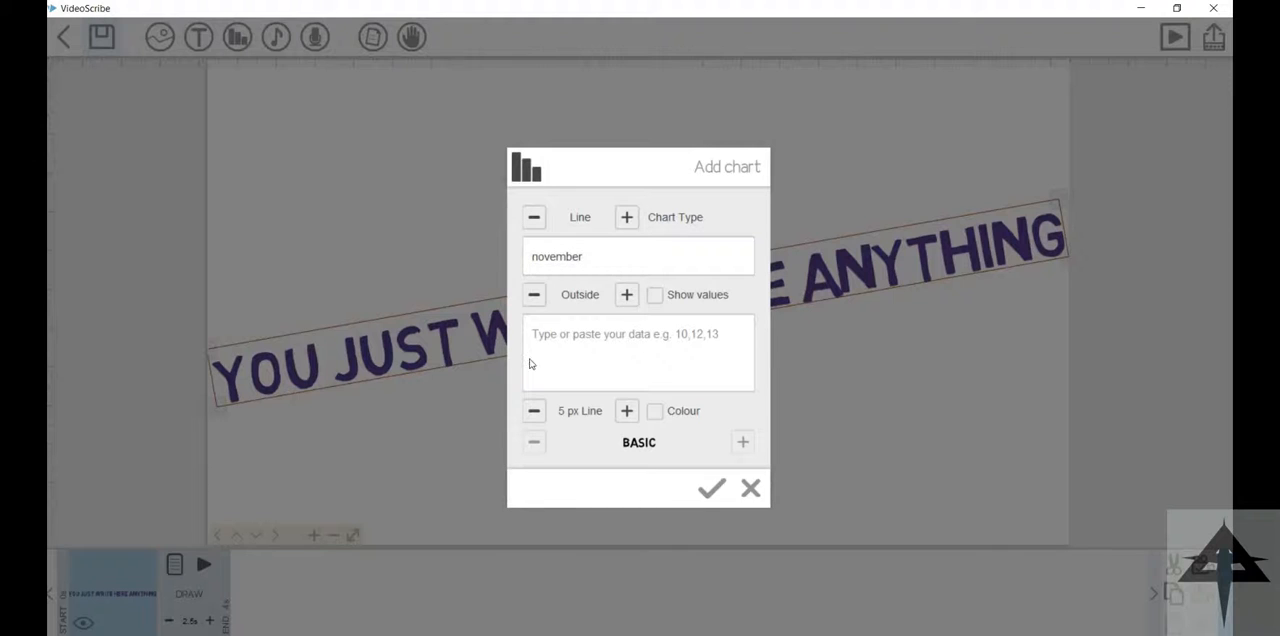
{"action": "left_click", "coordinate": [711, 488]}
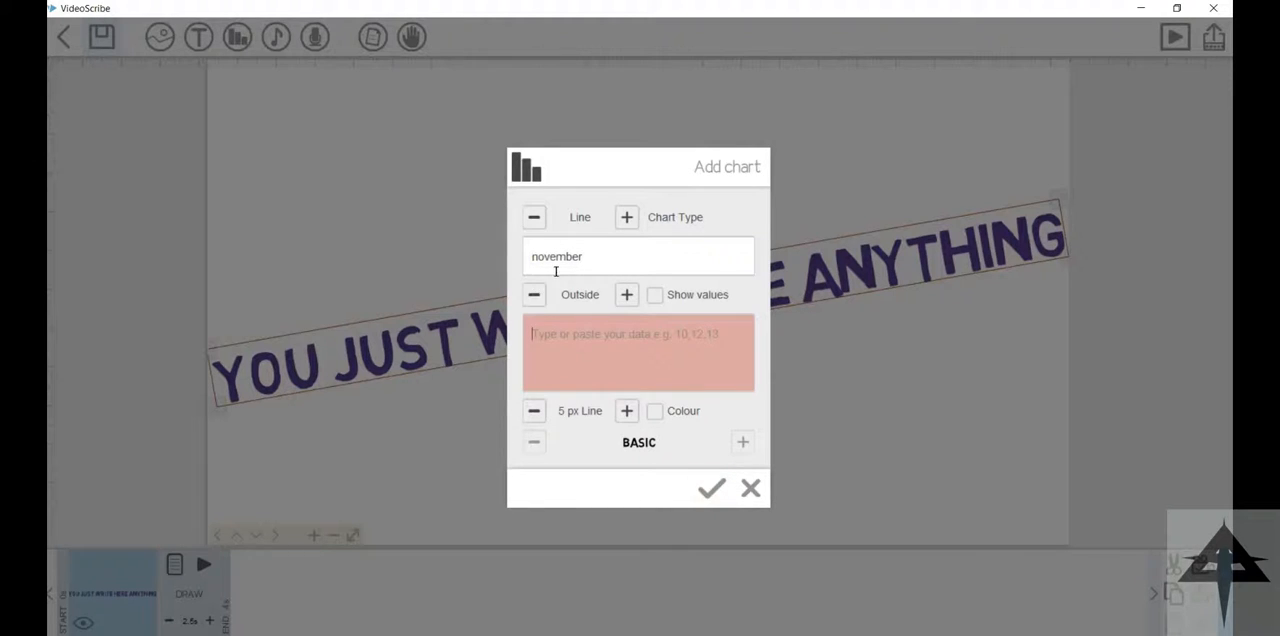
{"action": "type", "text": "25"}
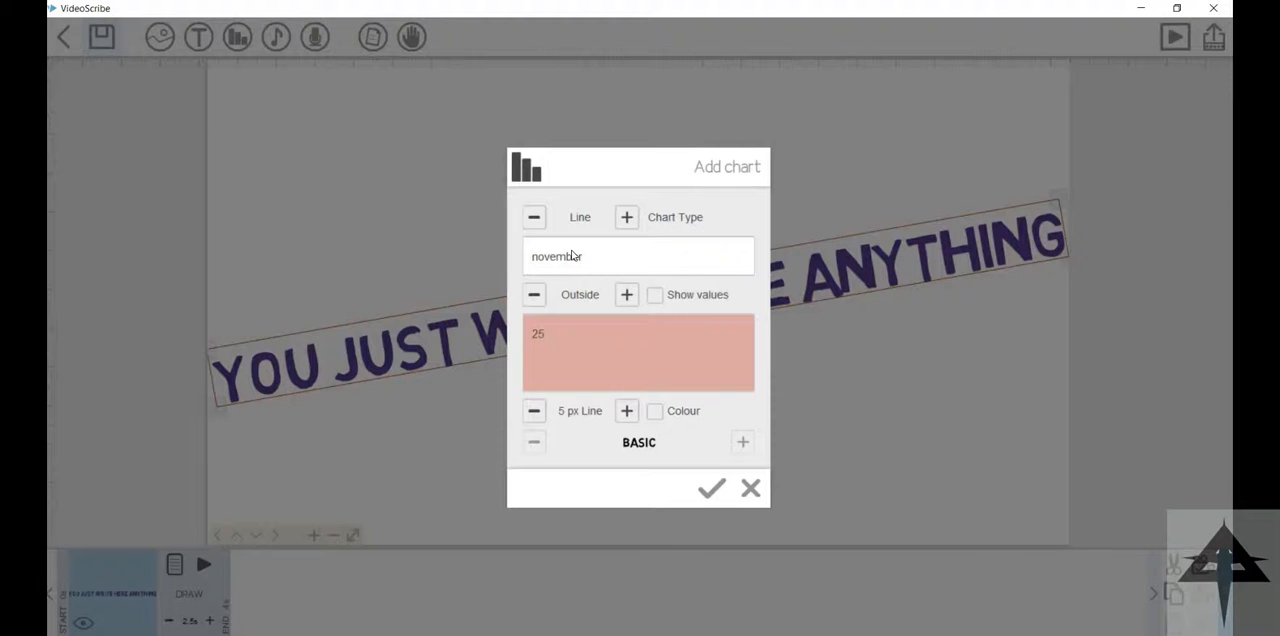
{"action": "left_click", "coordinate": [711, 488]}
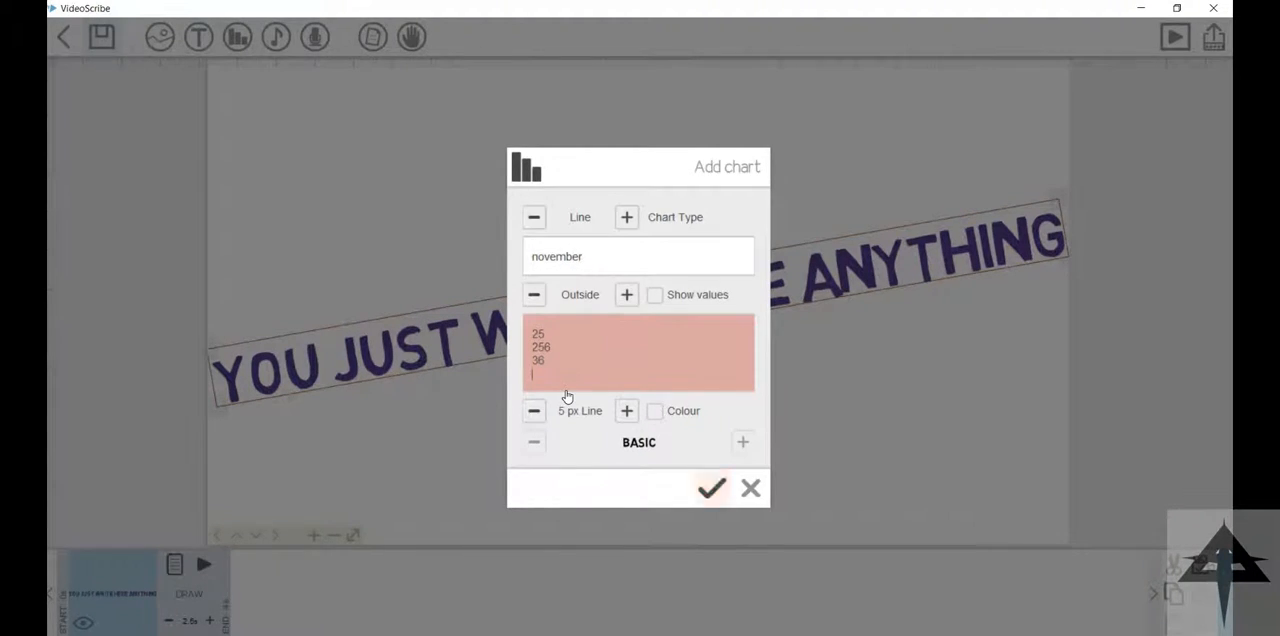
Step: Move the november chart below the text with a slight tilt, and delete it from the scribe
{"action": "left_click_drag", "start_coordinate": [638, 305], "coordinate": [726, 395]}
{"action": "mouse_move", "coordinate": [580, 320]}
{"action": "left_mouse_down"}
{"action": "mouse_move", "coordinate": [571, 309]}
{"action": "mouse_move", "coordinate": [603, 354]}
{"action": "mouse_move", "coordinate": [586, 297]}
{"action": "mouse_move", "coordinate": [596, 293]}
{"action": "mouse_move", "coordinate": [590, 306]}
{"action": "left_mouse_up"}
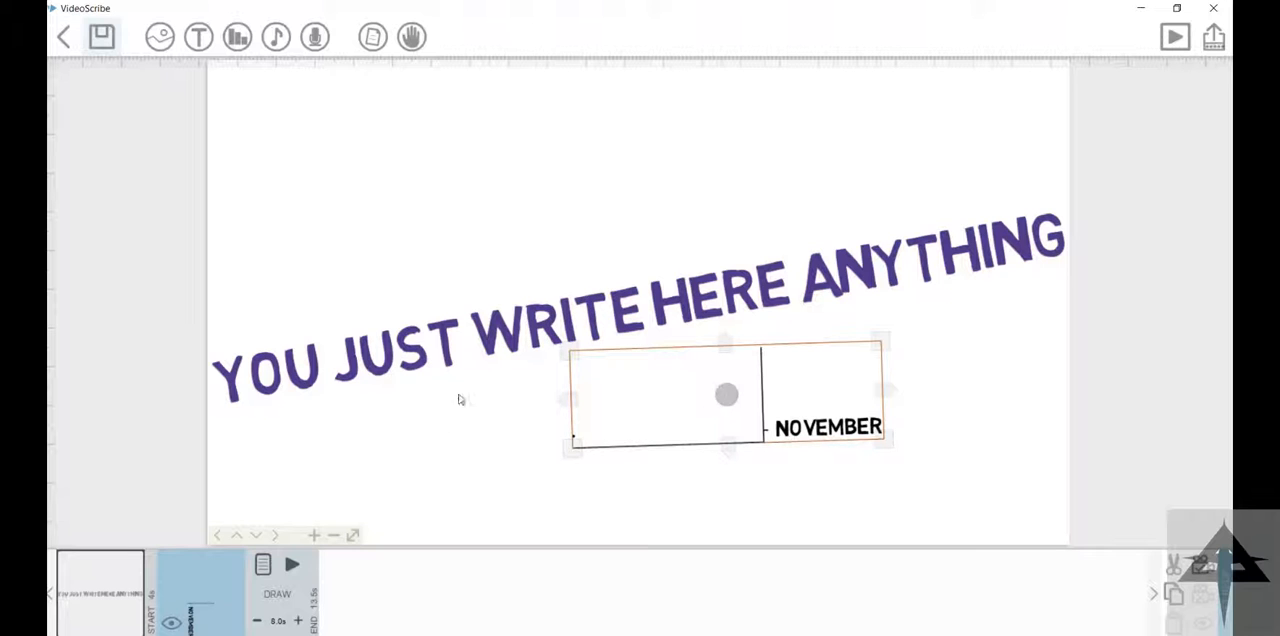
{"action": "key", "text": "Delete"}
{"action": "left_click", "coordinate": [763, 379]}
Step: Add an unlabelled line chart with data values running up to 6, and delete it from the scribe
{"action": "left_click", "coordinate": [237, 37]}
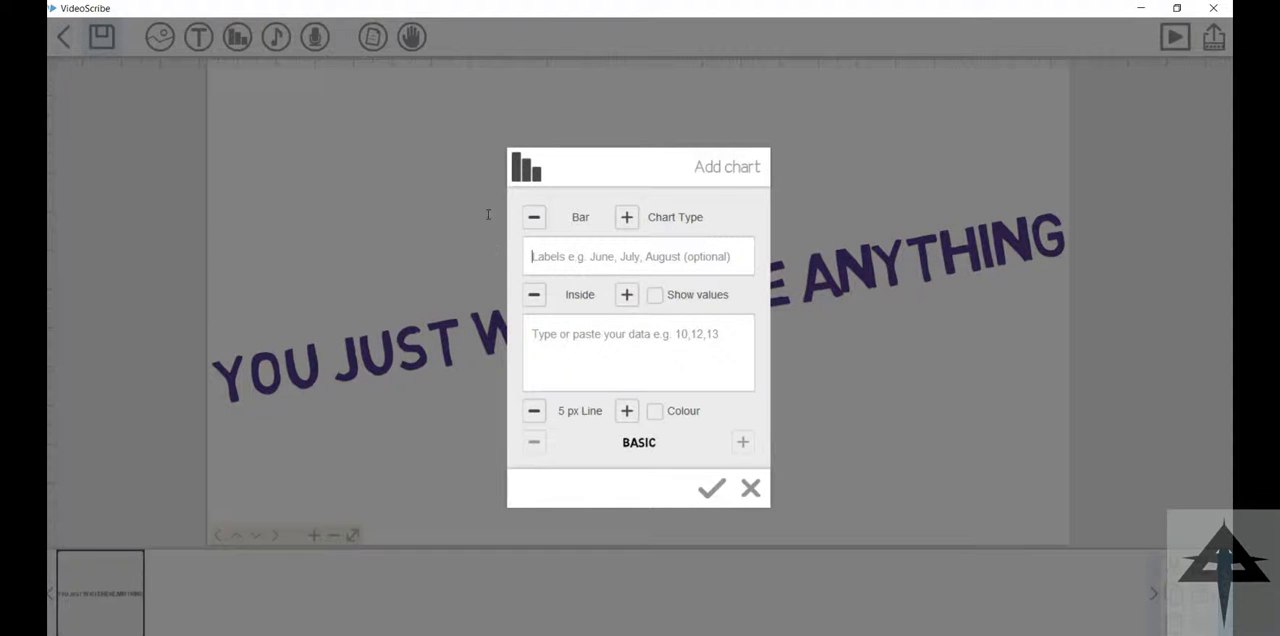
{"action": "type", "text": "1"}
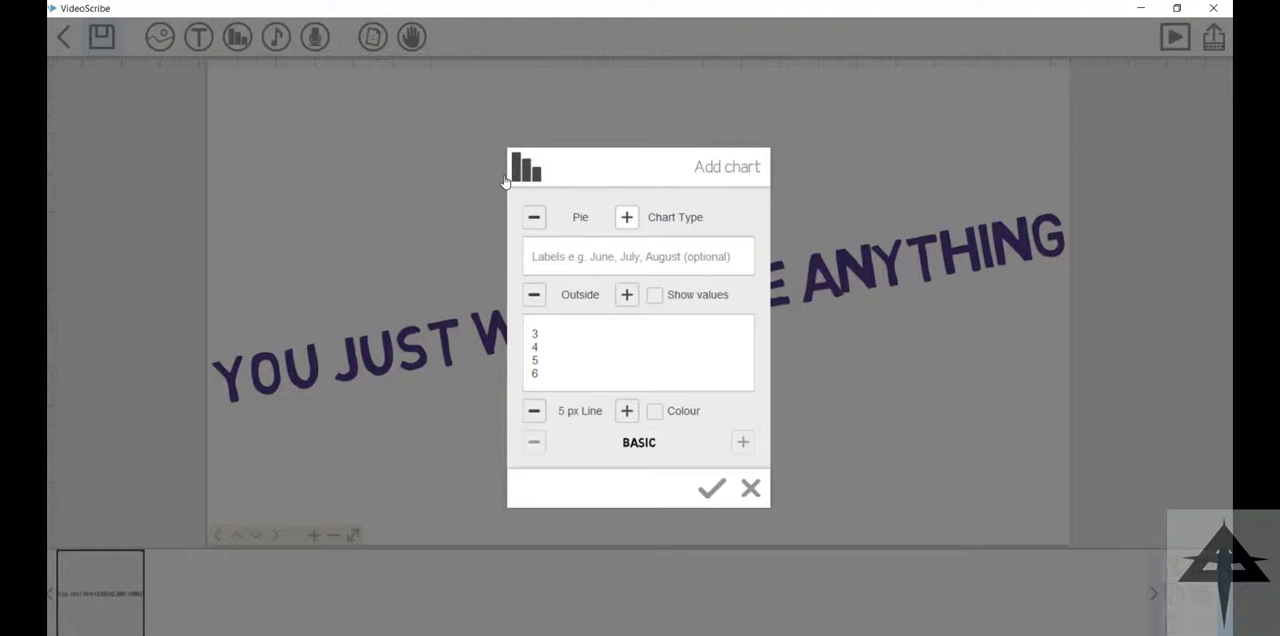
{"action": "left_click", "coordinate": [626, 217]}
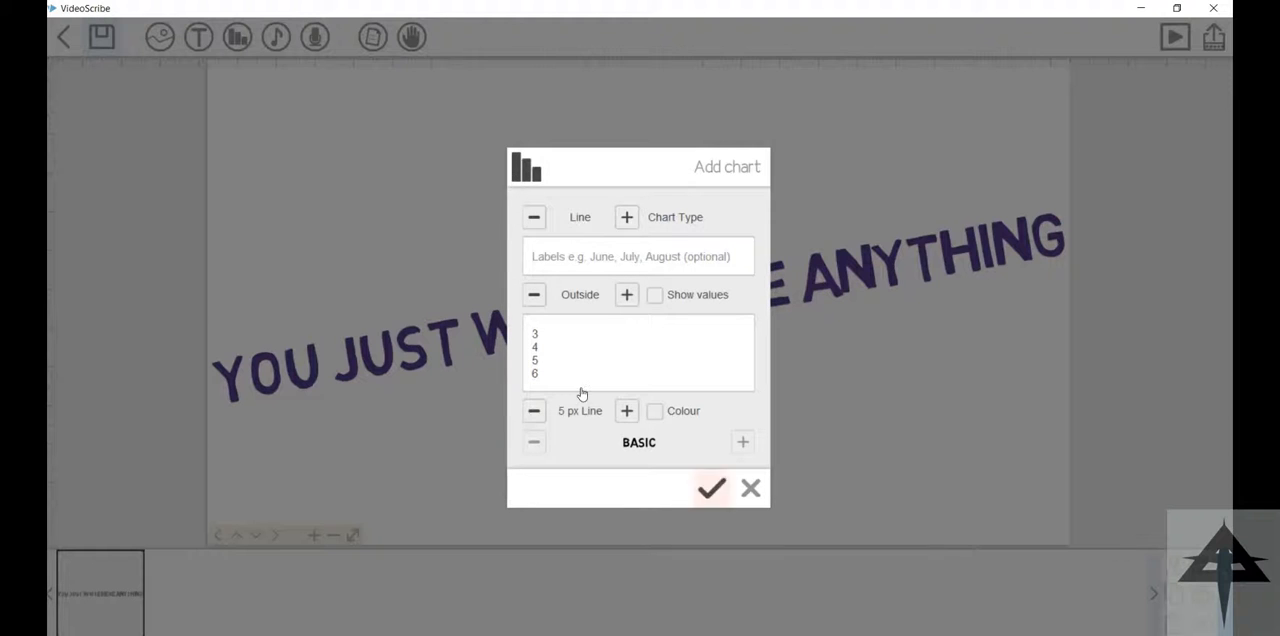
{"action": "left_click", "coordinate": [711, 488]}
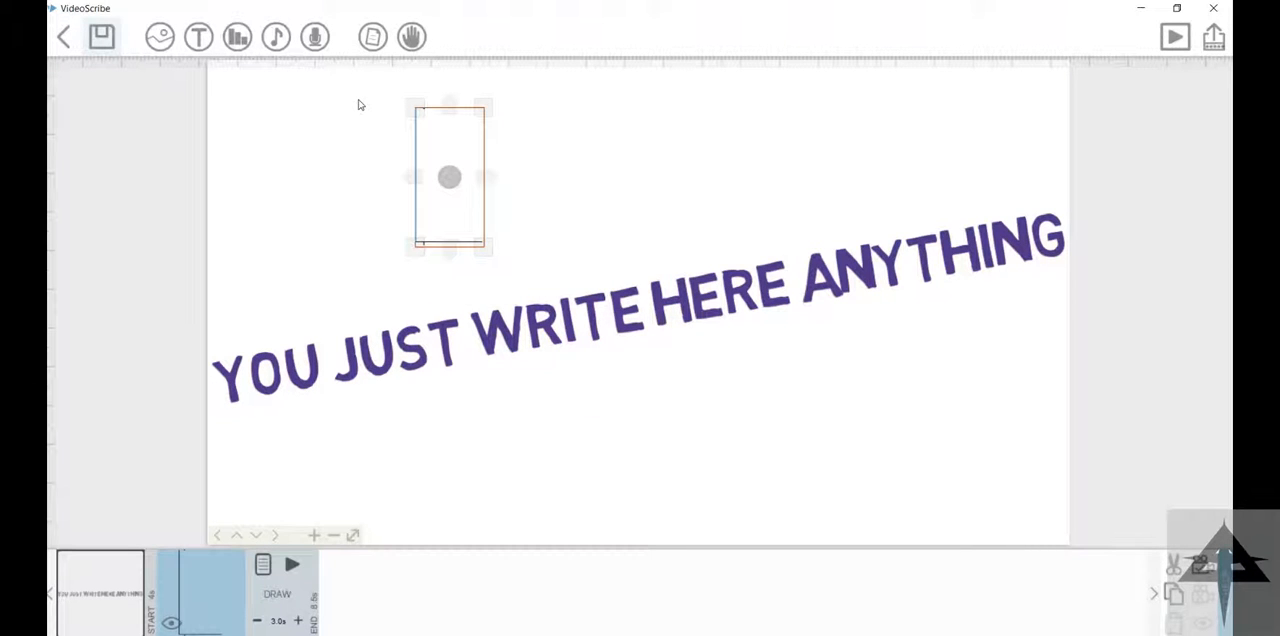
{"action": "key", "text": "Delete"}
{"action": "key", "text": "Return"}
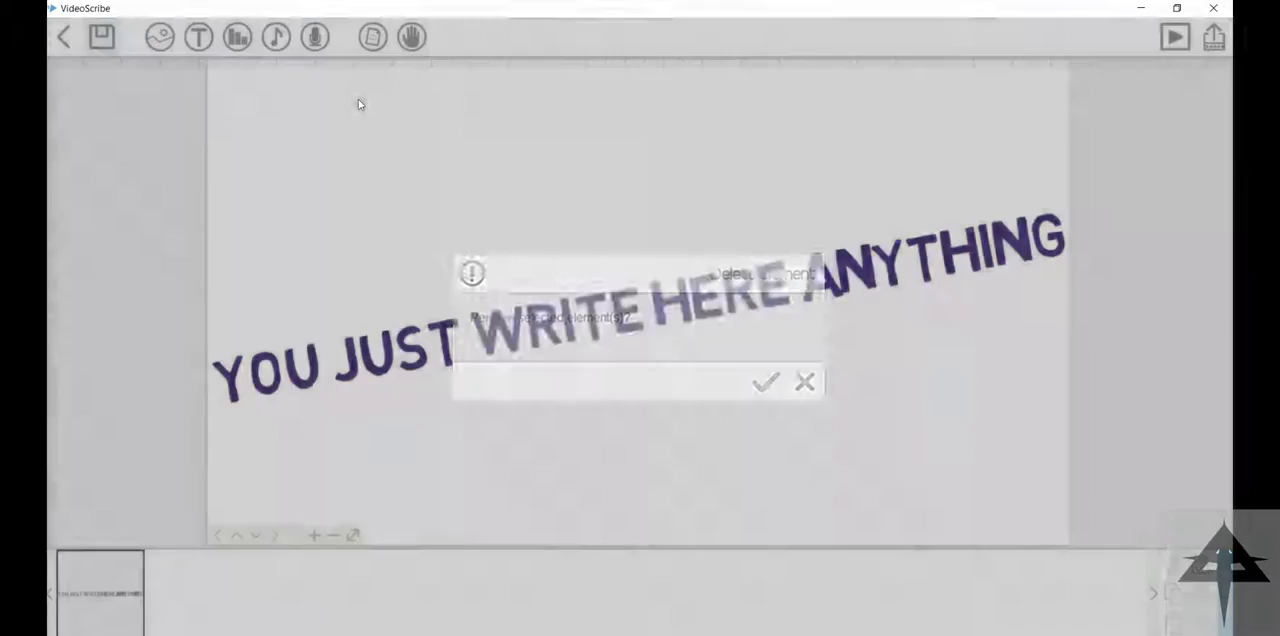
Step: Import the MP3 track 05-Akon - We Dont Care from the English folder on drive E: as background music
{"action": "left_click", "coordinate": [276, 37]}
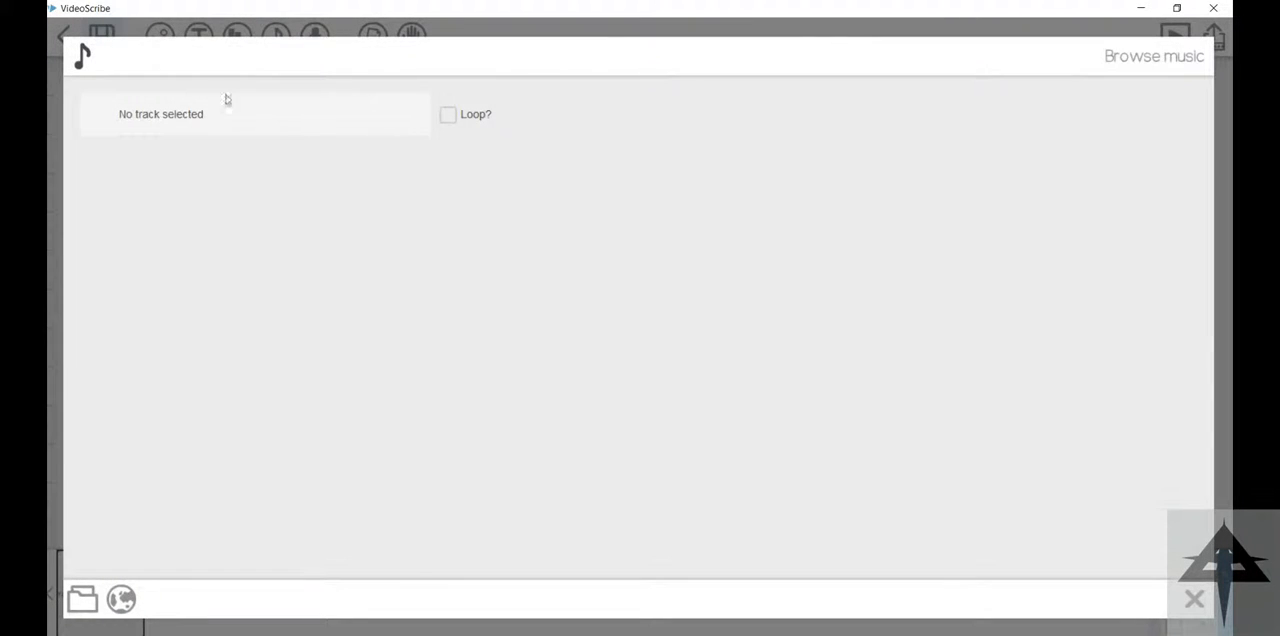
{"action": "left_click", "coordinate": [82, 599]}
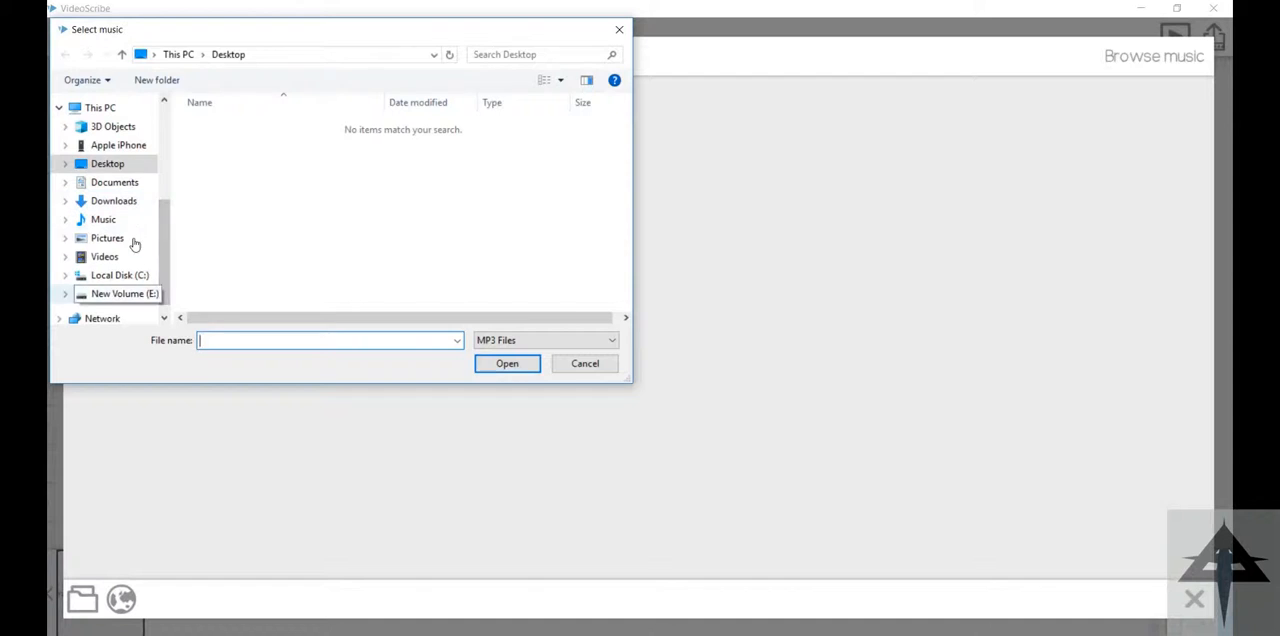
{"action": "left_click", "coordinate": [120, 293]}
{"action": "double_click", "coordinate": [214, 189]}
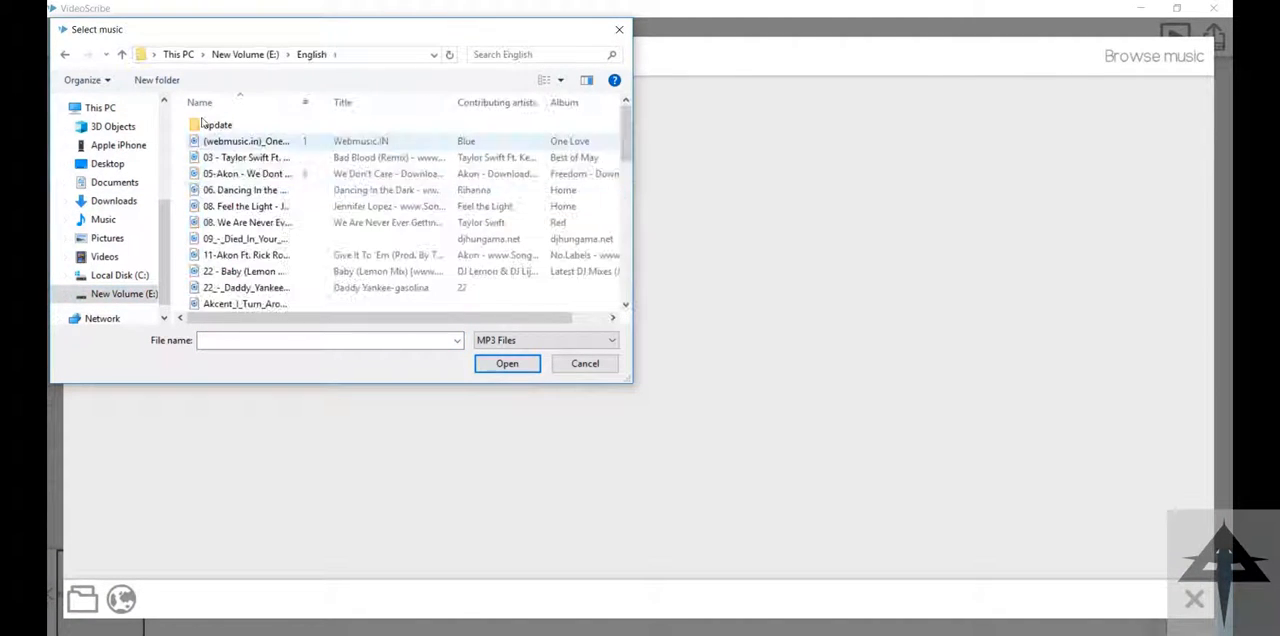
{"action": "double_click", "coordinate": [240, 173]}
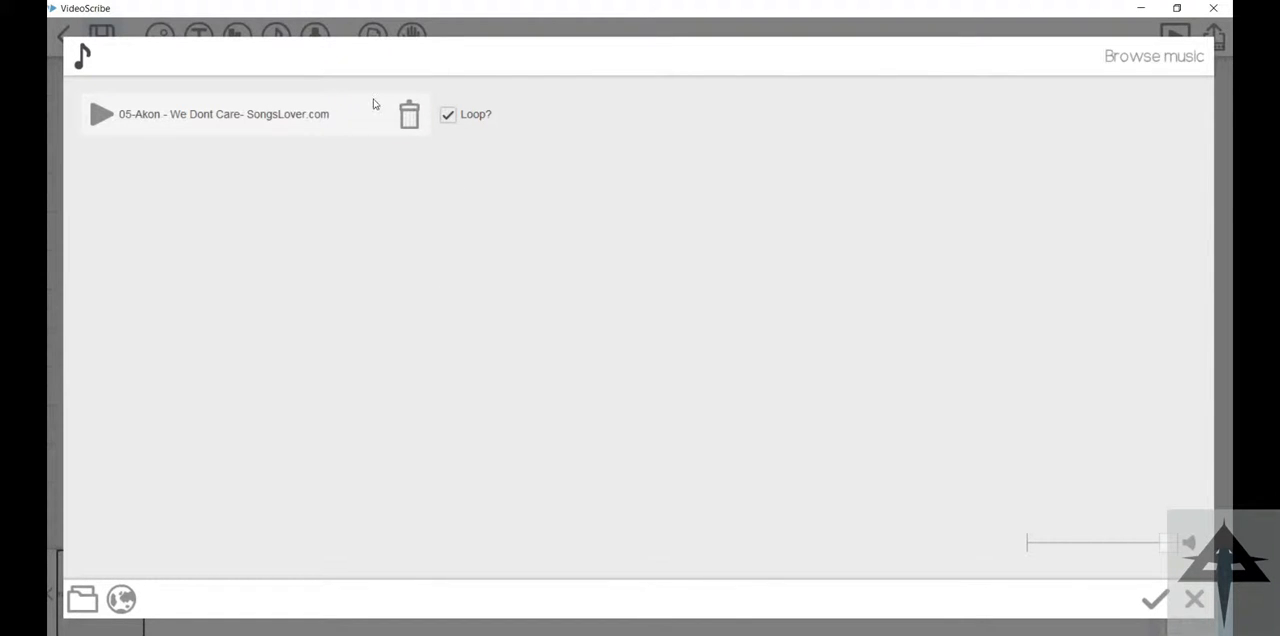
Step: Turn off looping for the music track and remove the track from the scribe
{"action": "left_click", "coordinate": [121, 599]}
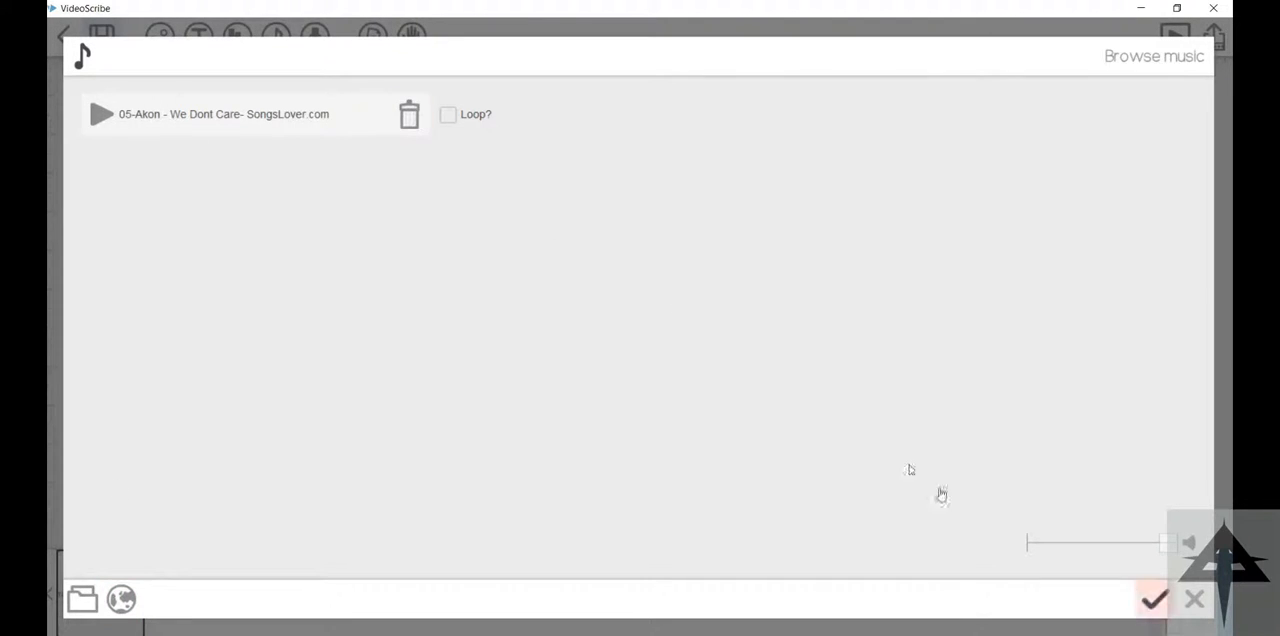
{"action": "left_click", "coordinate": [409, 114]}
{"action": "left_click", "coordinate": [766, 381]}
{"action": "left_click", "coordinate": [1155, 599]}
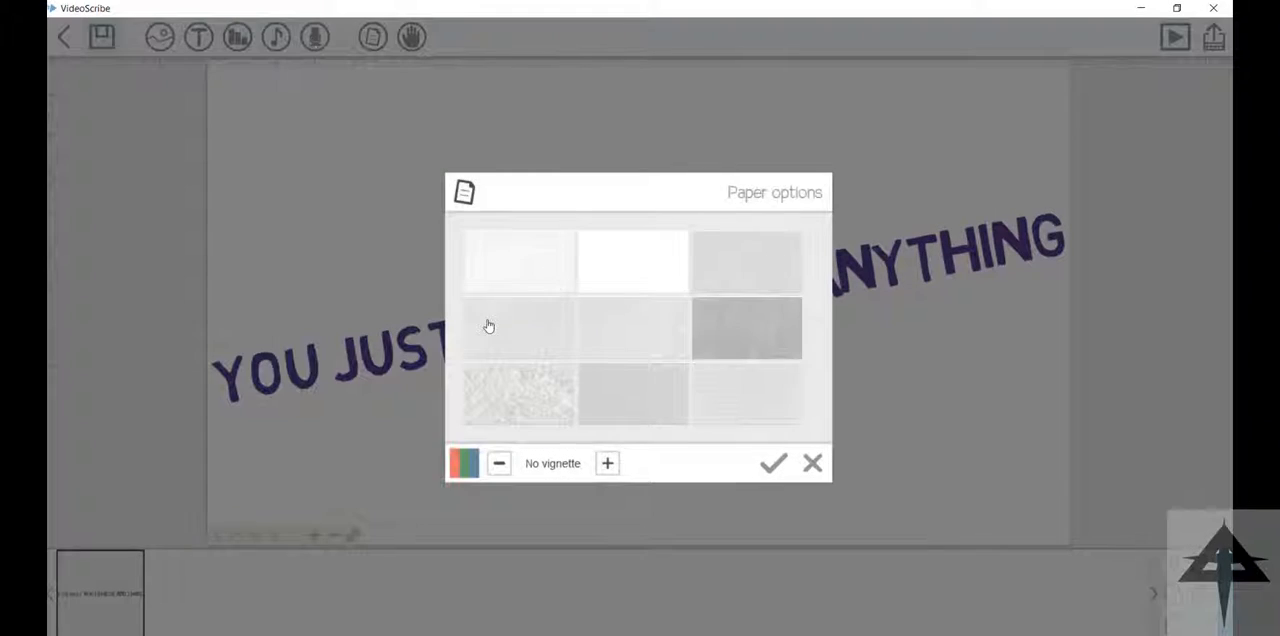
Step: Change the paper to an orange colour with a soft vignette and choose the middle texture
{"action": "left_click", "coordinate": [464, 463]}
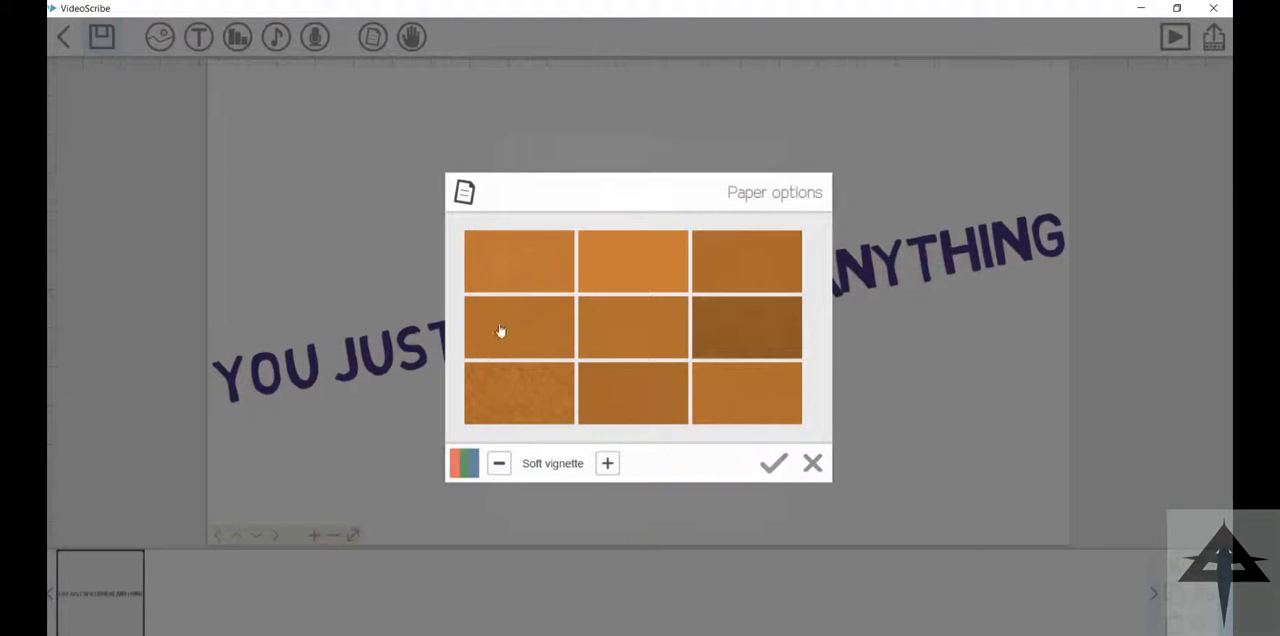
{"action": "left_click", "coordinate": [594, 319]}
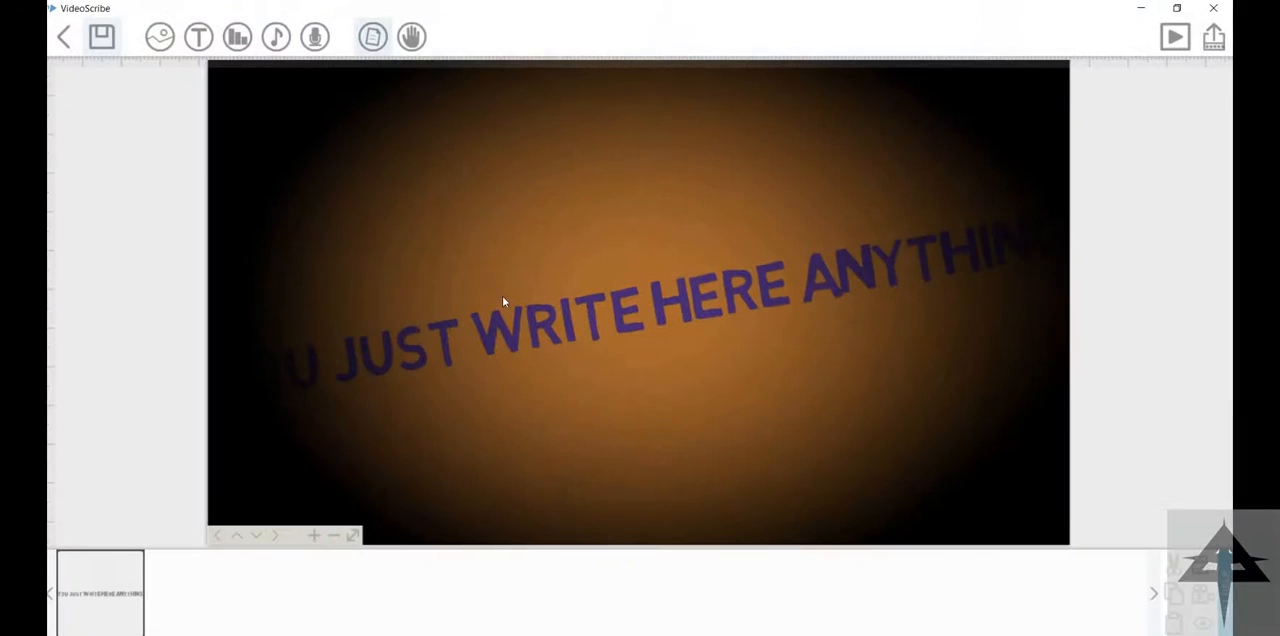
Step: Scale down the text on the orange paper, reposition it and rotate it until nearly level
{"action": "left_click", "coordinate": [445, 253]}
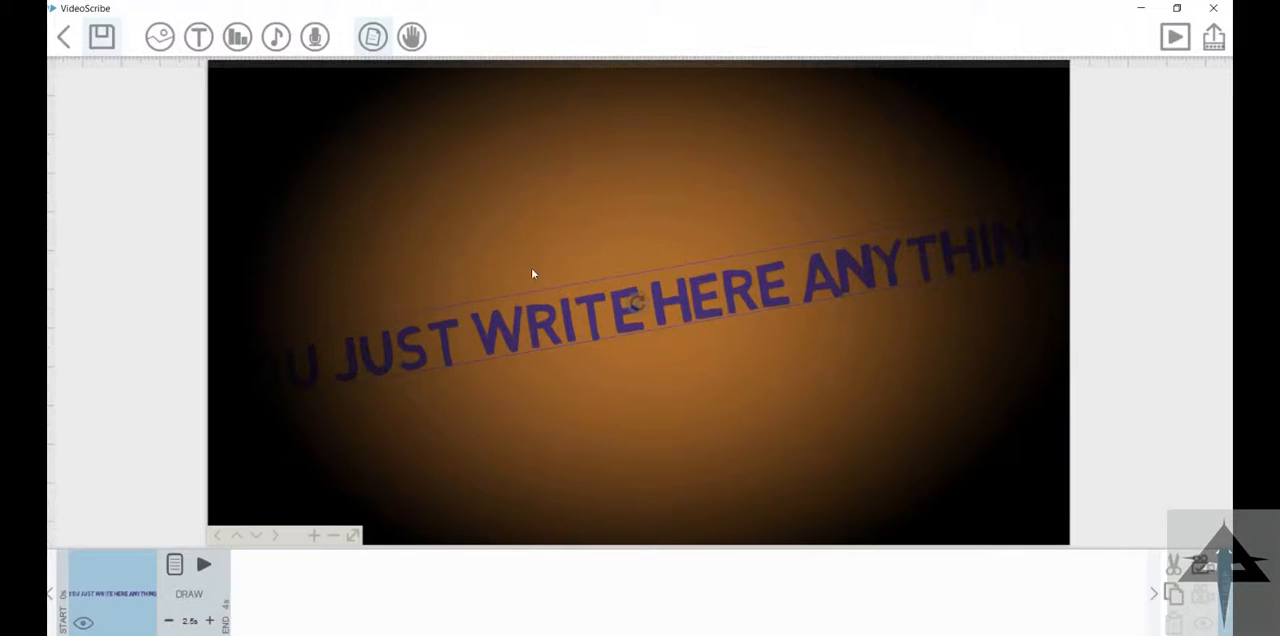
{"action": "left_click_drag", "start_coordinate": [480, 256], "coordinate": [657, 238]}
{"action": "left_click_drag", "start_coordinate": [240, 288], "coordinate": [397, 266]}
{"action": "left_click_drag", "start_coordinate": [497, 241], "coordinate": [318, 221]}
{"action": "left_click_drag", "start_coordinate": [524, 214], "coordinate": [576, 201]}
Step: Set the scribe's drawing hand to the blank no-hand option and play the text element
{"action": "left_click", "coordinate": [412, 36]}
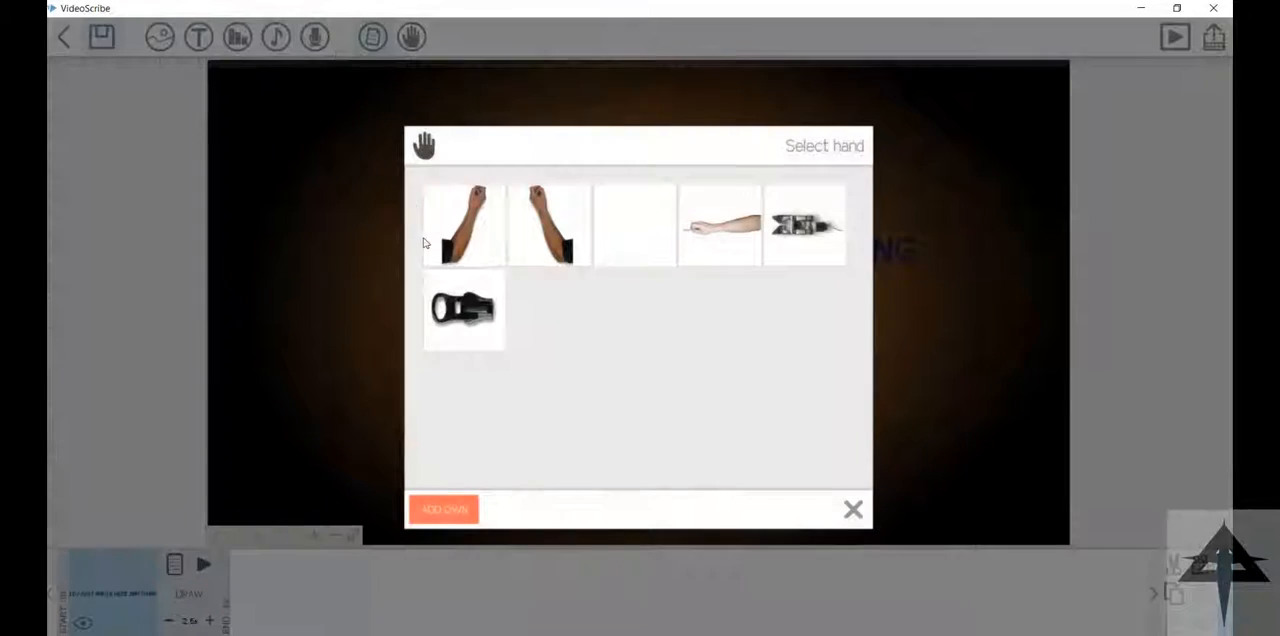
{"action": "left_click", "coordinate": [520, 187]}
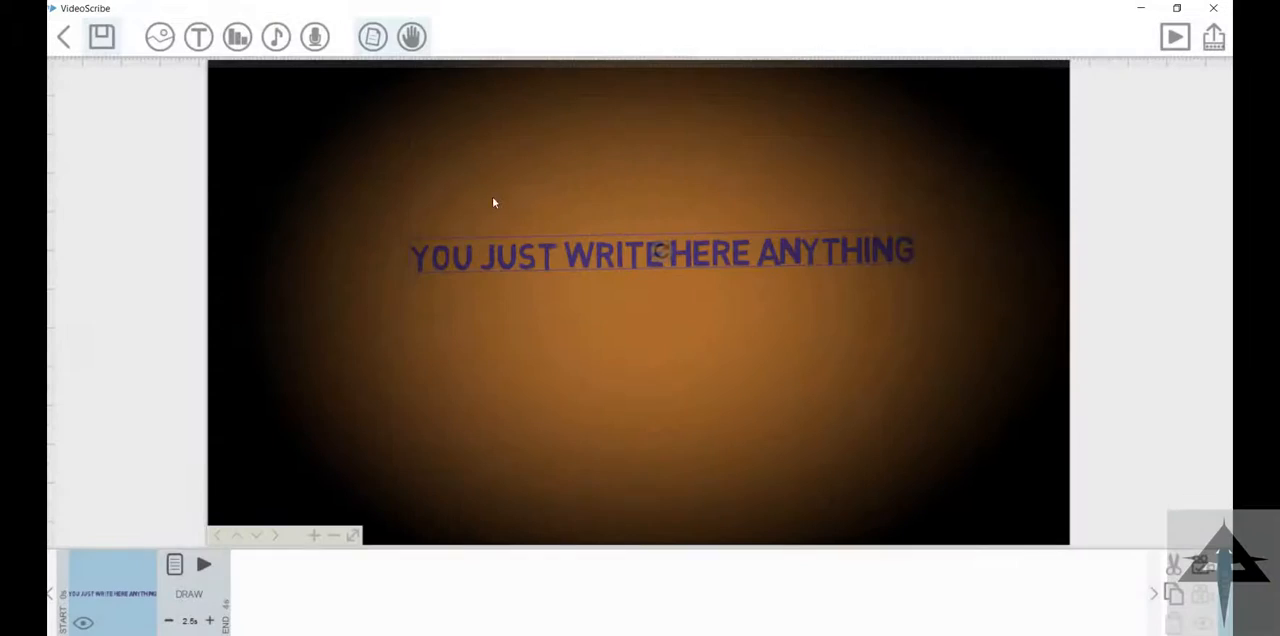
{"action": "left_click", "coordinate": [204, 564]}
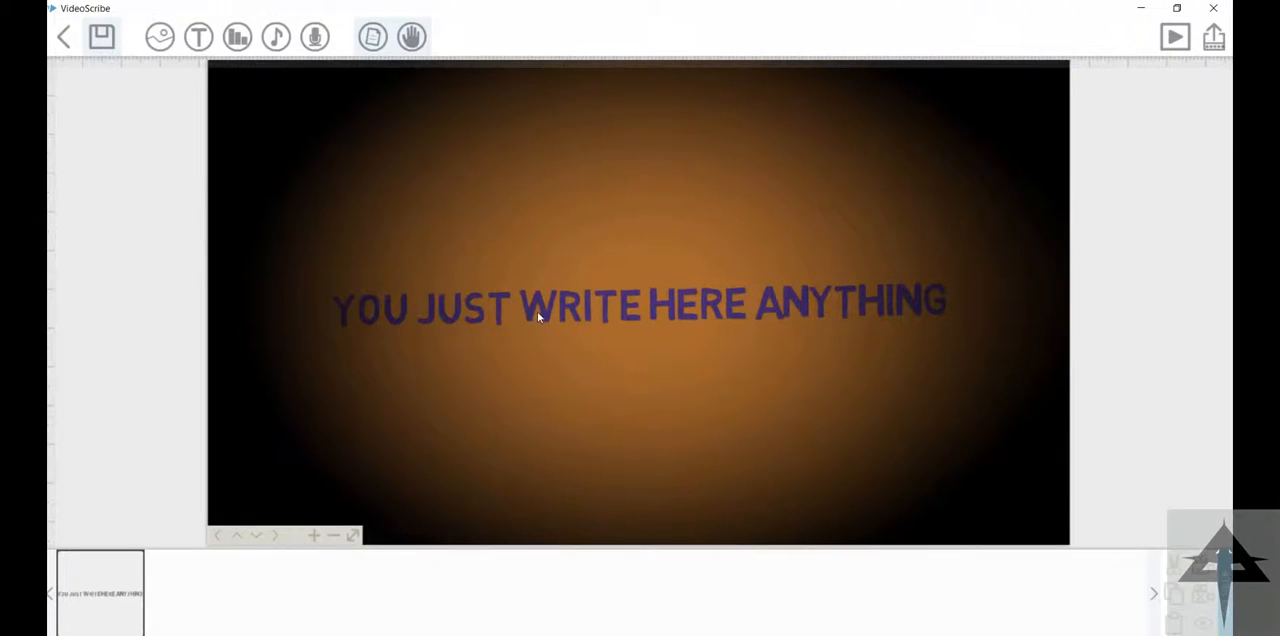
Step: Move the text upward, above the centre of the orange paper
{"action": "left_click_drag", "start_coordinate": [629, 359], "coordinate": [622, 292]}
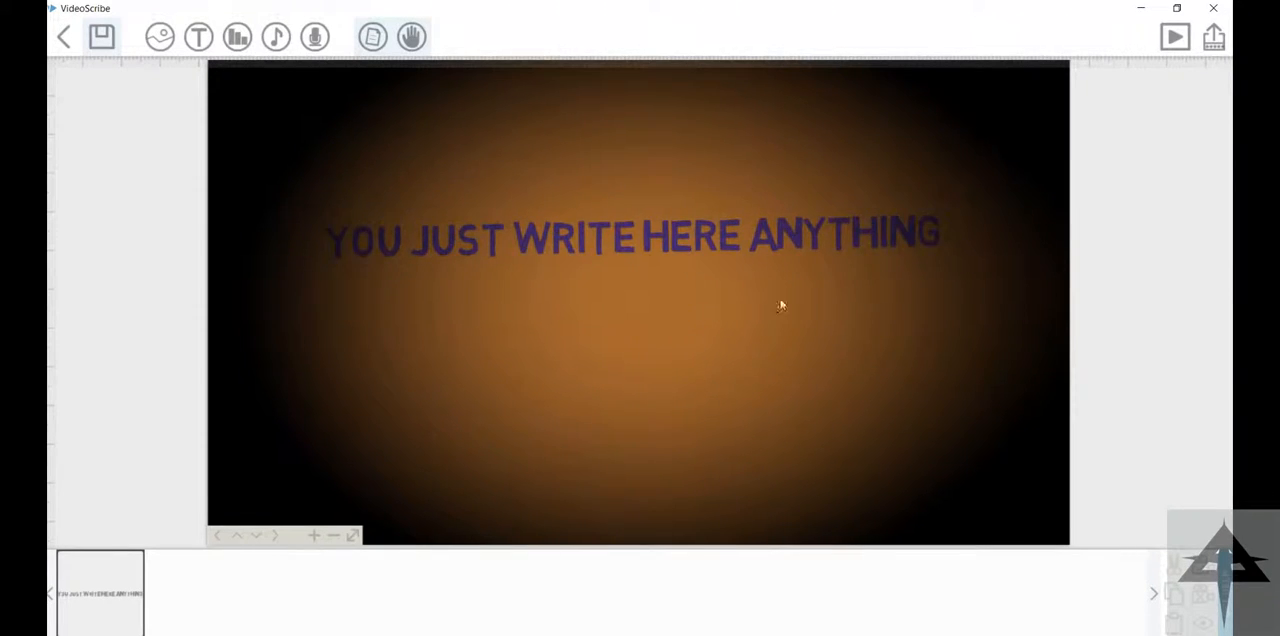
Step: Reposition the text near the upper part of the orange paper and play its drawing animation
{"action": "left_click_drag", "start_coordinate": [855, 326], "coordinate": [629, 288]}
{"action": "mouse_move", "coordinate": [300, 127]}
{"action": "left_mouse_down"}
{"action": "mouse_move", "coordinate": [589, 180]}
{"action": "mouse_move", "coordinate": [567, 285]}
{"action": "left_mouse_up"}
{"action": "left_click", "coordinate": [100, 588]}
{"action": "left_click", "coordinate": [1203, 566]}
{"action": "left_click", "coordinate": [87, 443]}
{"action": "left_click", "coordinate": [103, 588]}
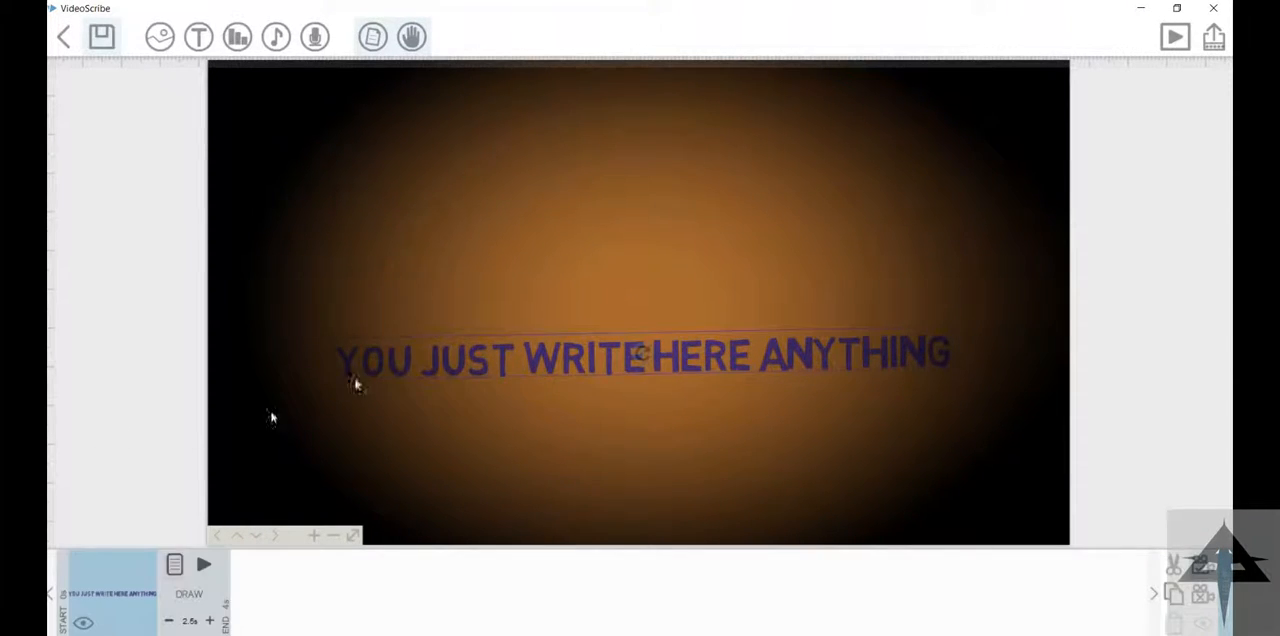
{"action": "left_click", "coordinate": [203, 564]}
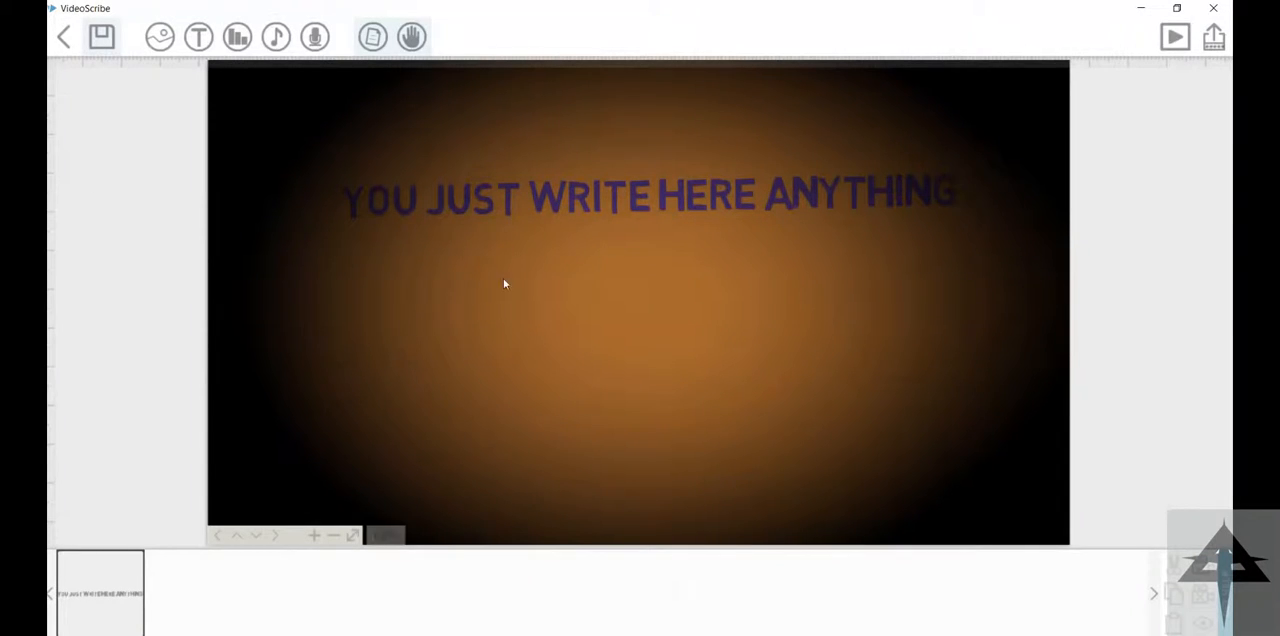
Step: Switch the paper to the bottom-middle texture with a softer vignette, and shift the text slightly sideways
{"action": "left_click", "coordinate": [372, 37]}
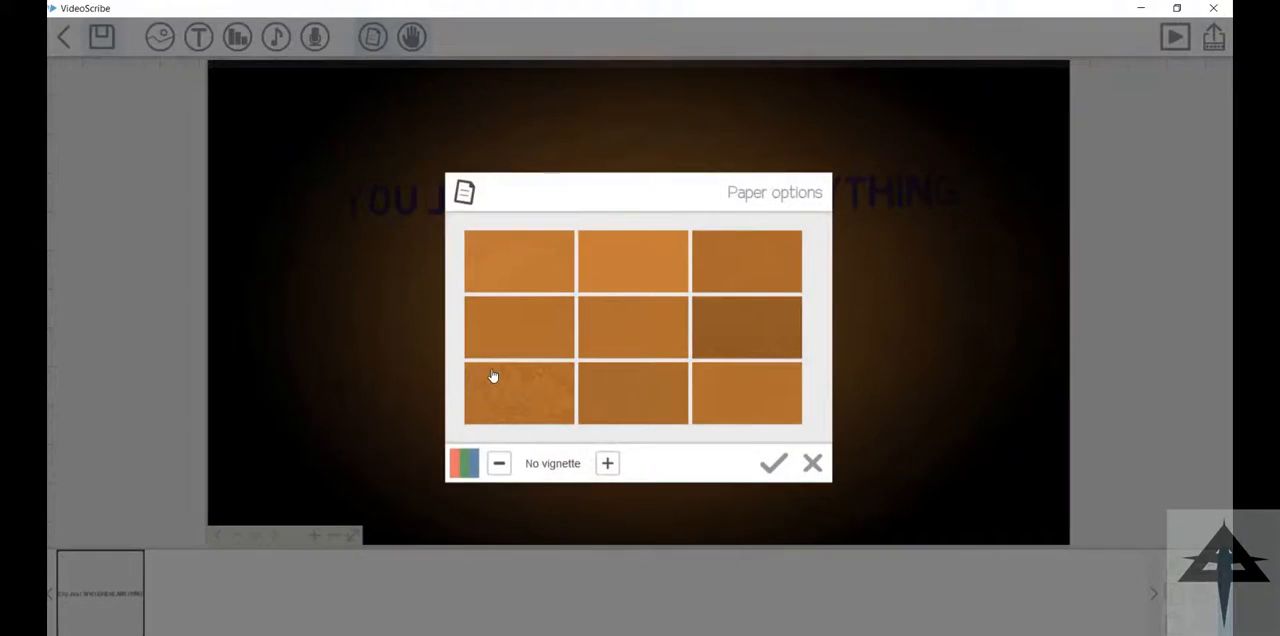
{"action": "left_click", "coordinate": [643, 405]}
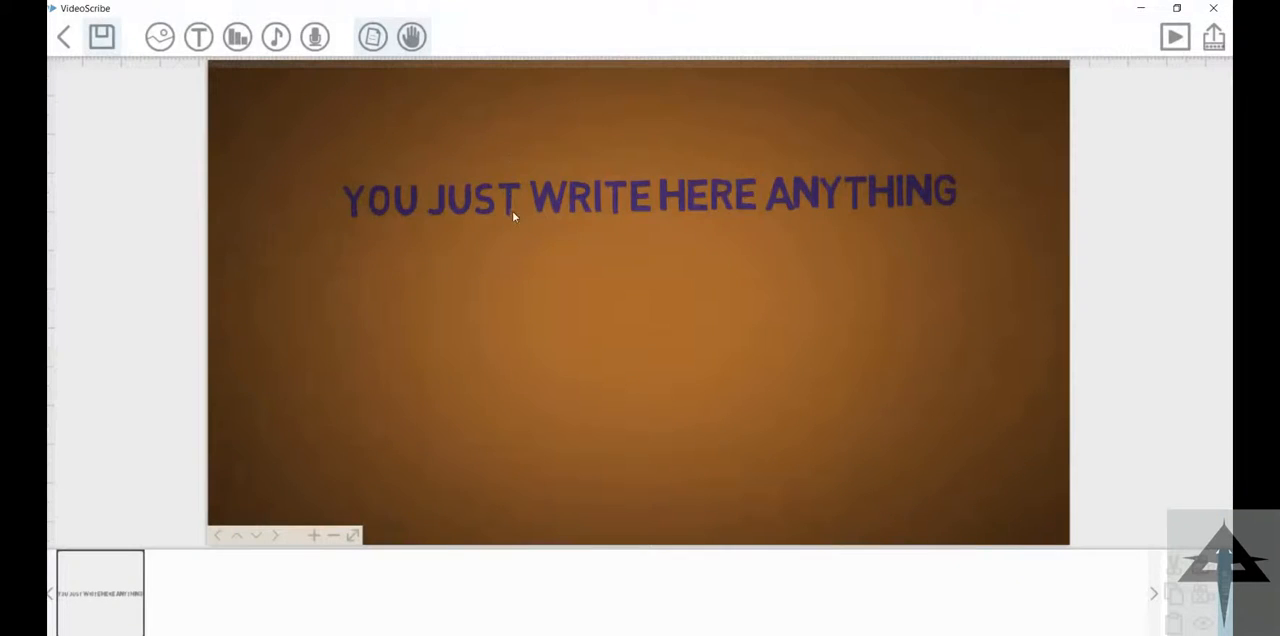
{"action": "left_click_drag", "start_coordinate": [512, 211], "coordinate": [529, 164]}
Step: Open the text's properties and replace its wording with "let's start small video"
{"action": "double_click", "coordinate": [529, 163]}
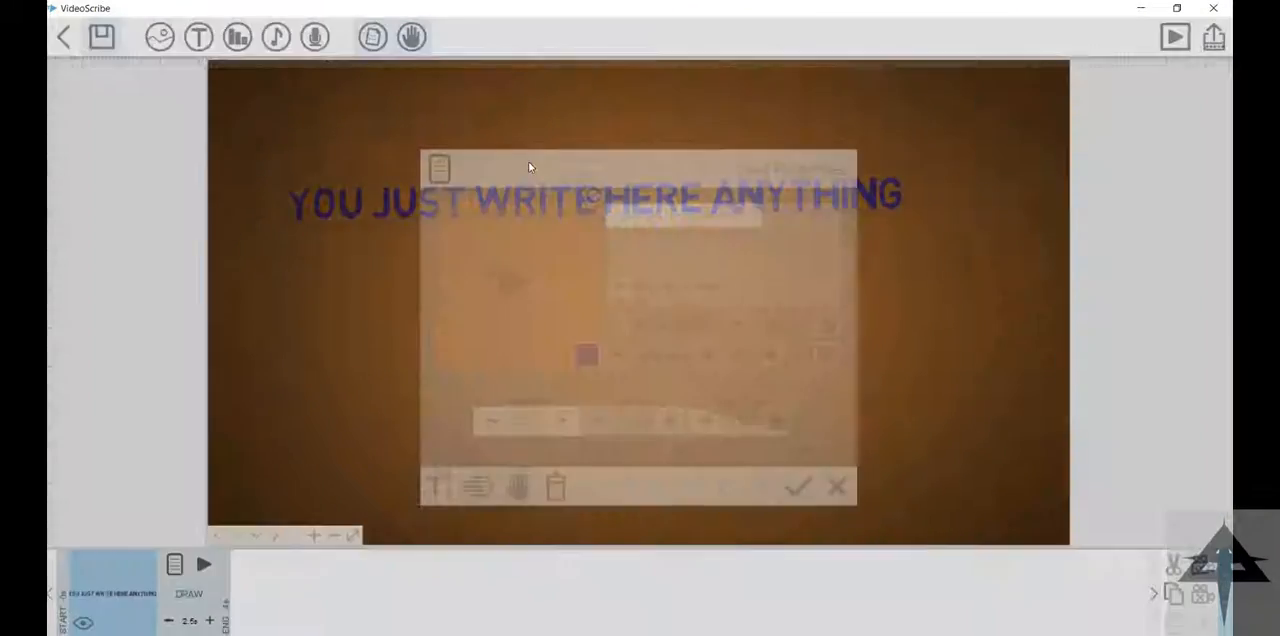
{"action": "left_click", "coordinate": [439, 487]}
{"action": "key", "text": "ctrl+a"}
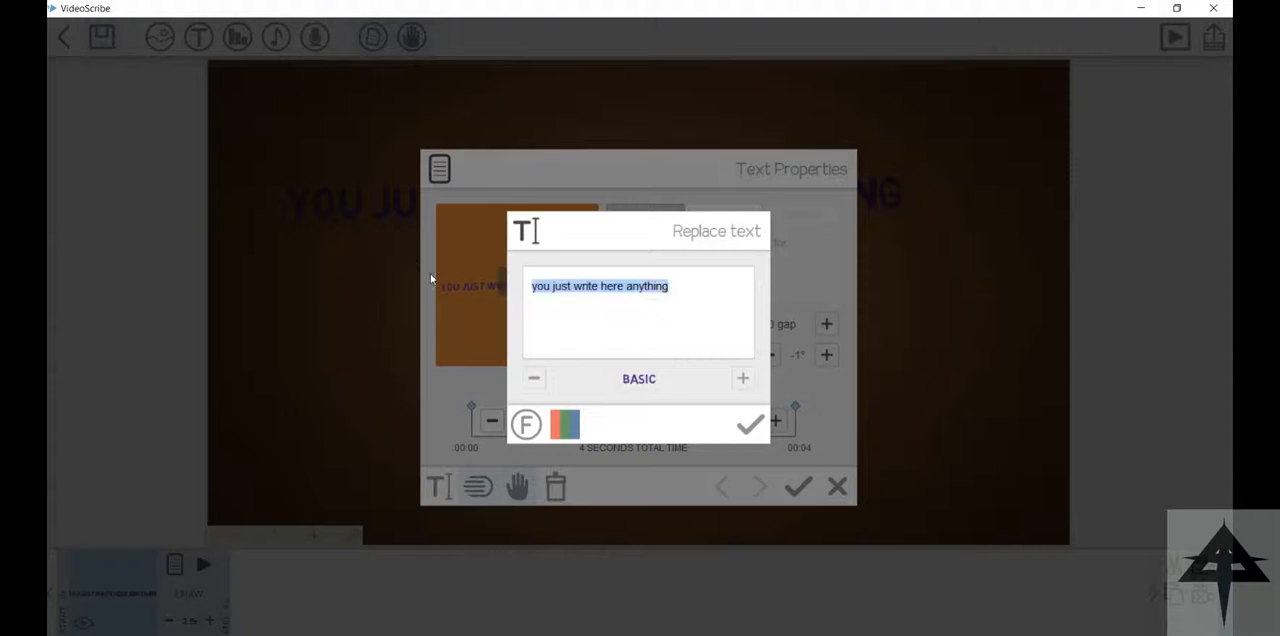
{"action": "type", "text": "let's"}
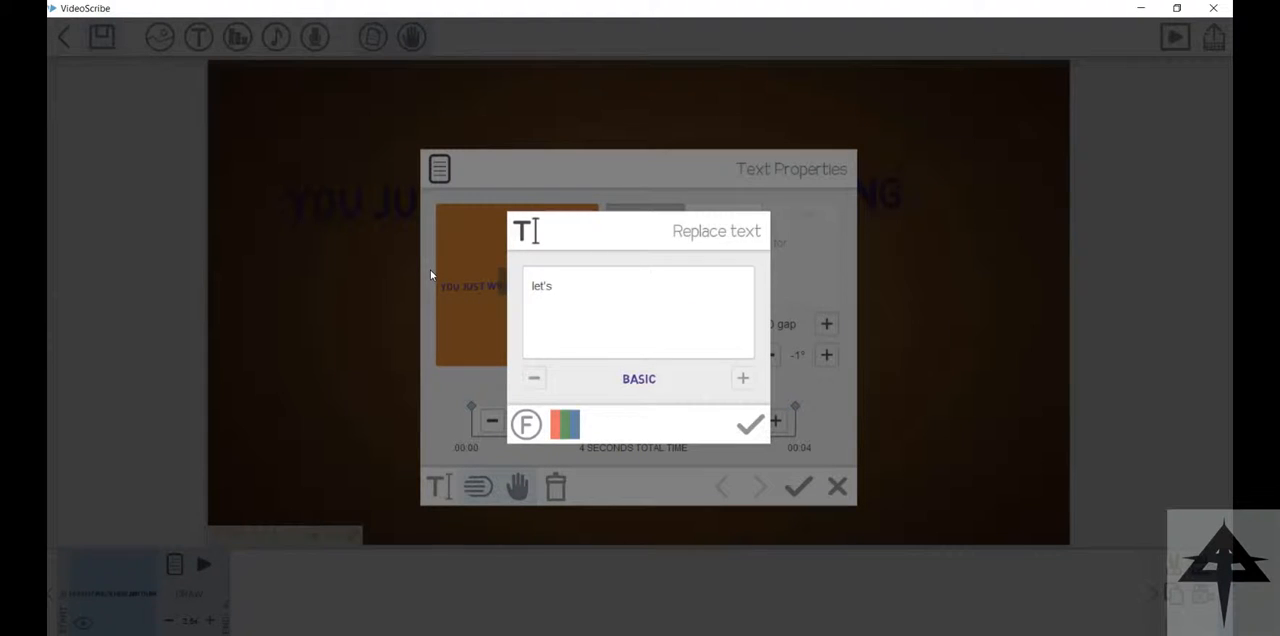
{"action": "type", "text": " start small video"}
Step: Clear the wording, replace it with "OFFICIAL TECH" in black and apply the text properties
{"action": "key", "text": "ctrl+a"}
{"action": "key", "text": "BackSpace"}
{"action": "left_click", "coordinate": [564, 424]}
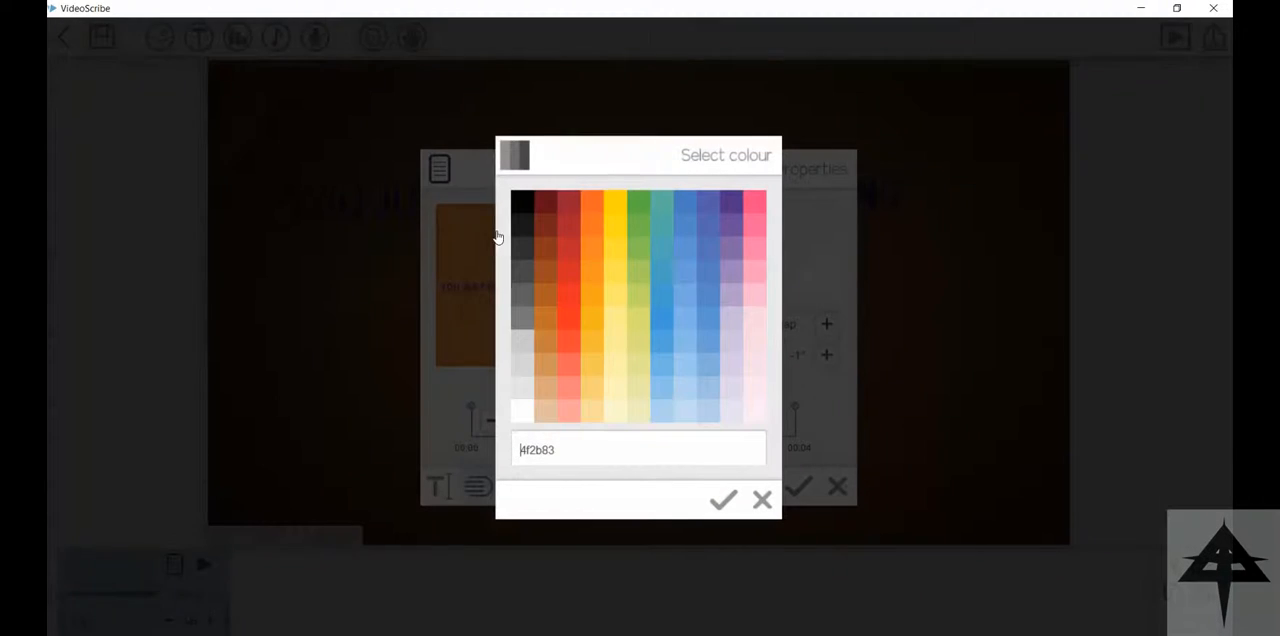
{"action": "left_click", "coordinate": [435, 170]}
{"action": "left_click", "coordinate": [751, 424]}
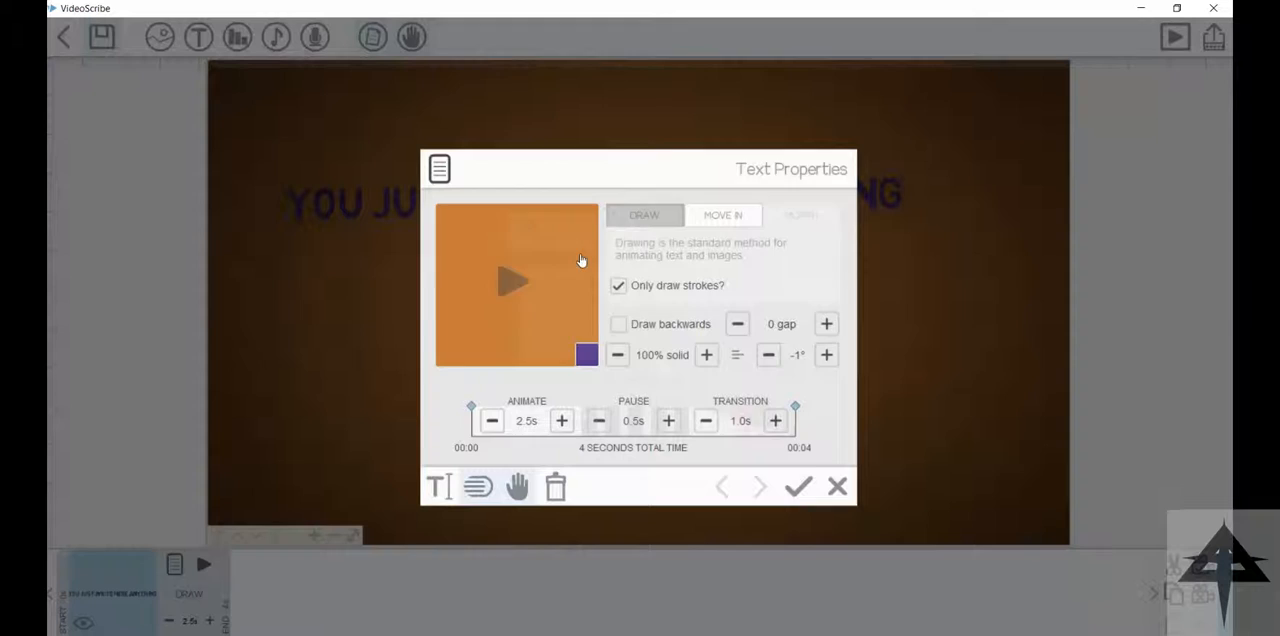
{"action": "left_click", "coordinate": [798, 486]}
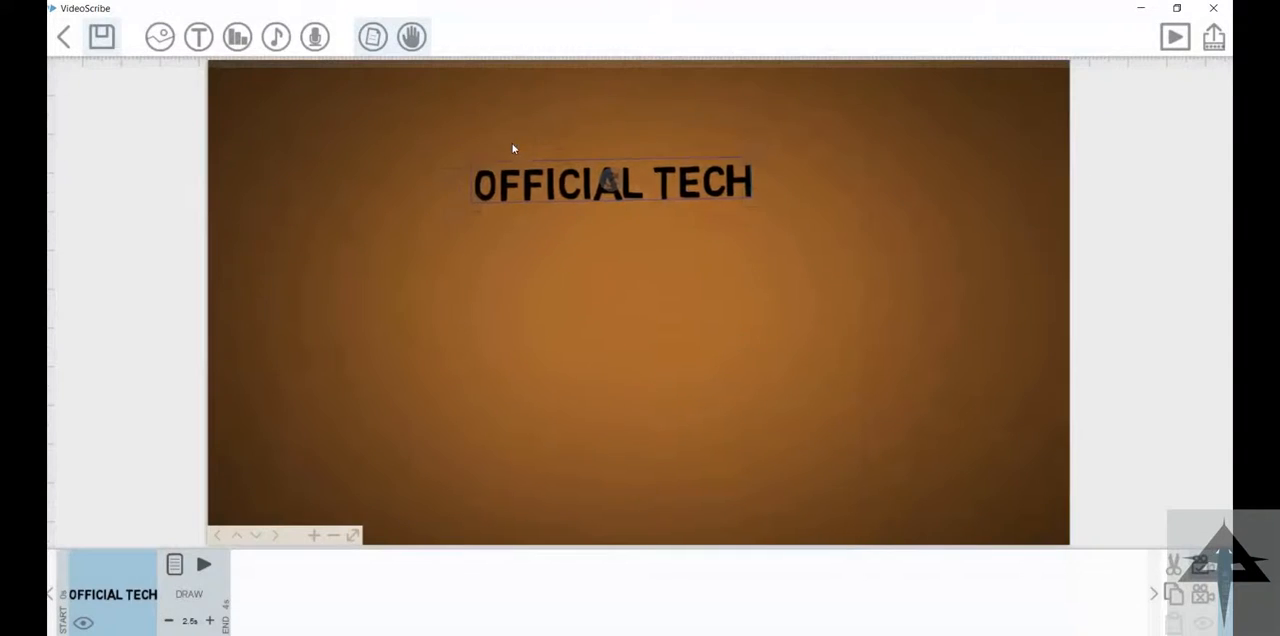
Step: Move the "OFFICIAL TECH" text up near the paper's upper edge and enlarge it
{"action": "scroll", "coordinate": [606, 170], "scroll_direction": "up", "scroll_amount": 6}
{"action": "scroll", "coordinate": [610, 178], "scroll_direction": "down", "scroll_amount": 2}
{"action": "left_click_drag", "start_coordinate": [606, 172], "coordinate": [614, 127]}
{"action": "scroll", "coordinate": [790, 161], "scroll_direction": "down", "scroll_amount": 10}
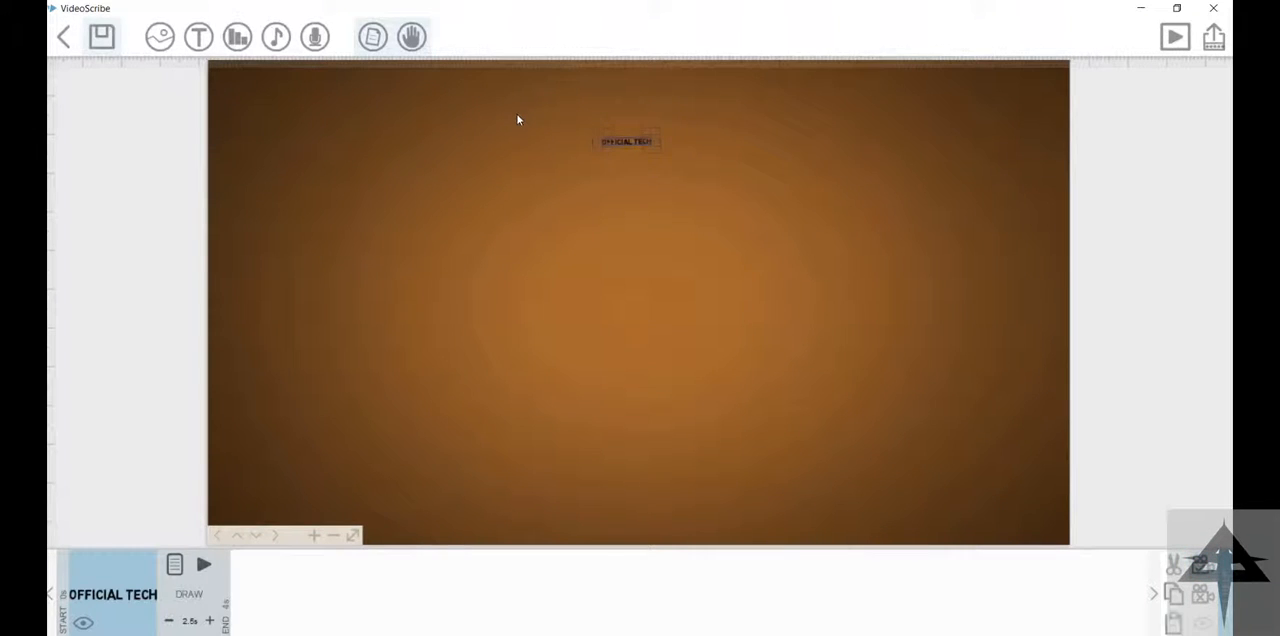
{"action": "scroll", "coordinate": [528, 125], "scroll_direction": "up", "scroll_amount": 5}
{"action": "key", "text": "ctrl+v"}
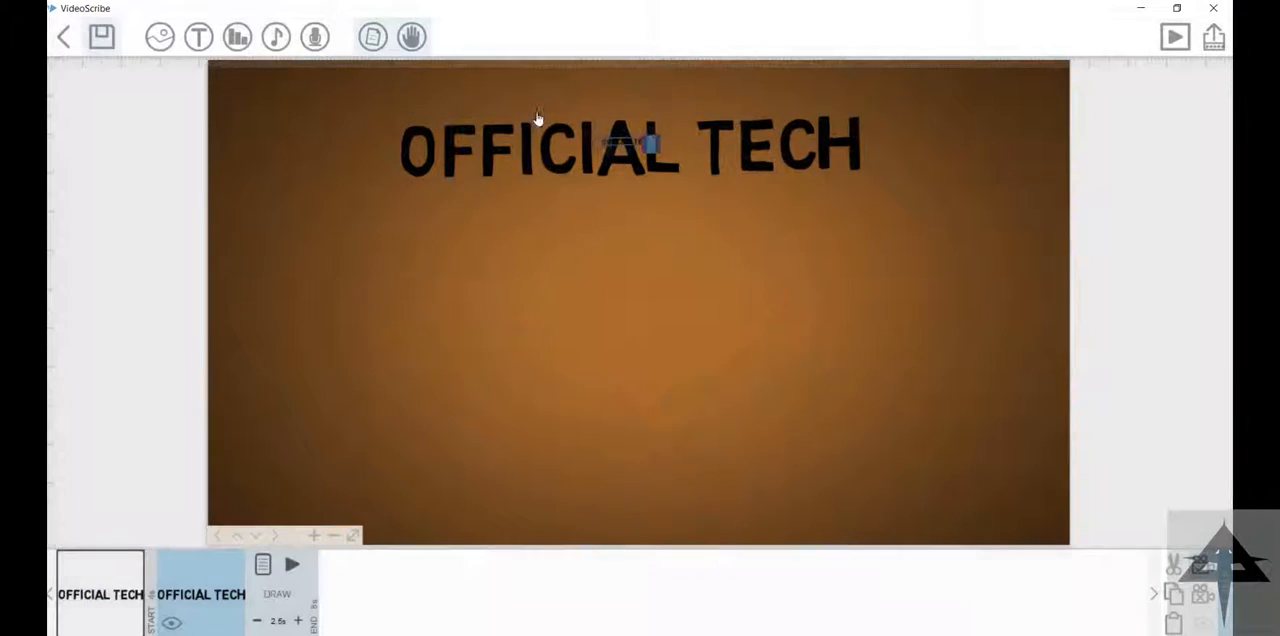
{"action": "left_click_drag", "start_coordinate": [509, 118], "coordinate": [533, 162]}
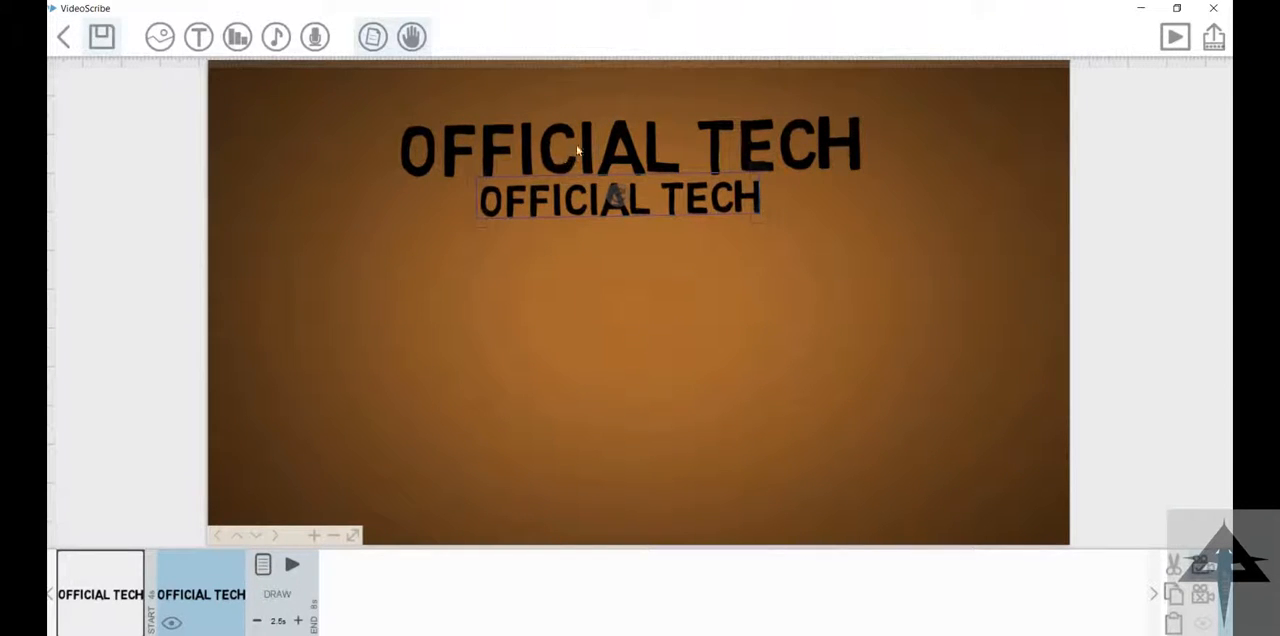
{"action": "key", "text": "Delete"}
{"action": "key", "text": "Return"}
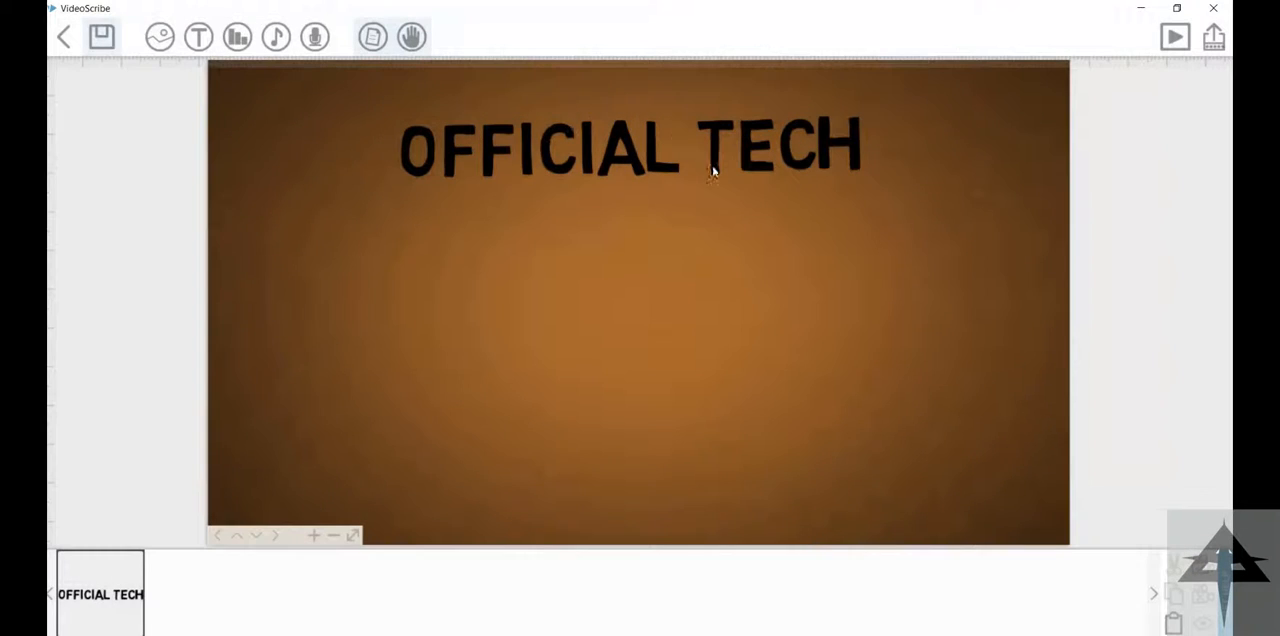
Step: Shrink the original text and paste a larger copy of it centred directly below
{"action": "left_click", "coordinate": [517, 127]}
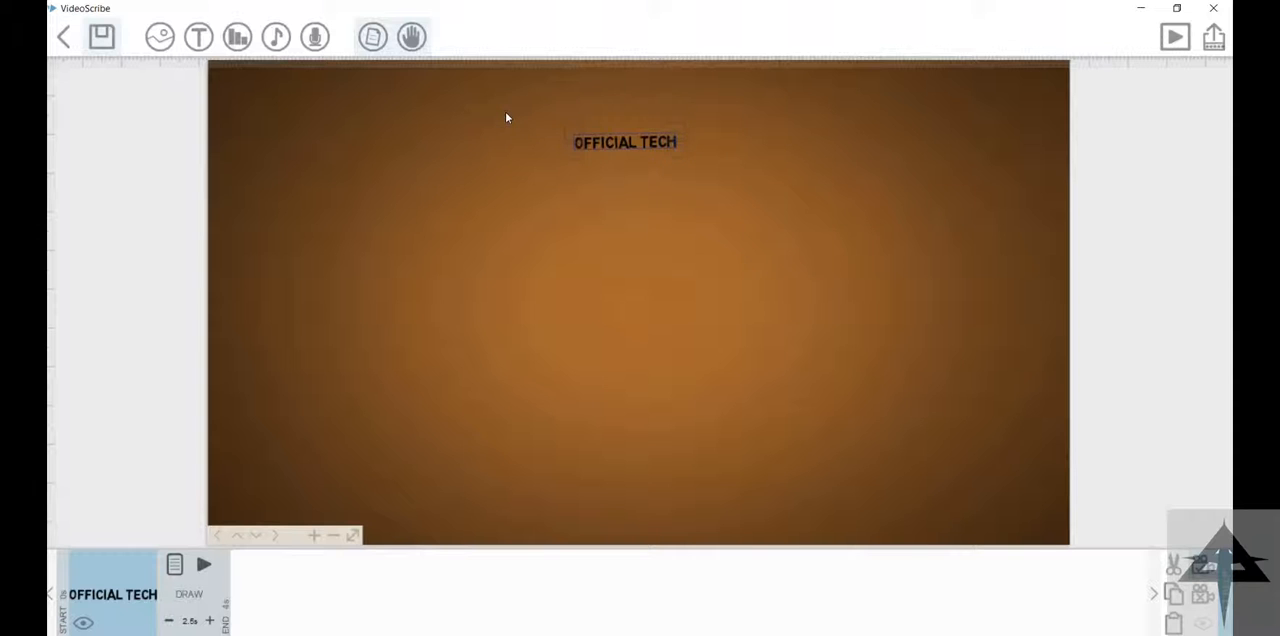
{"action": "key", "text": "ctrl+v"}
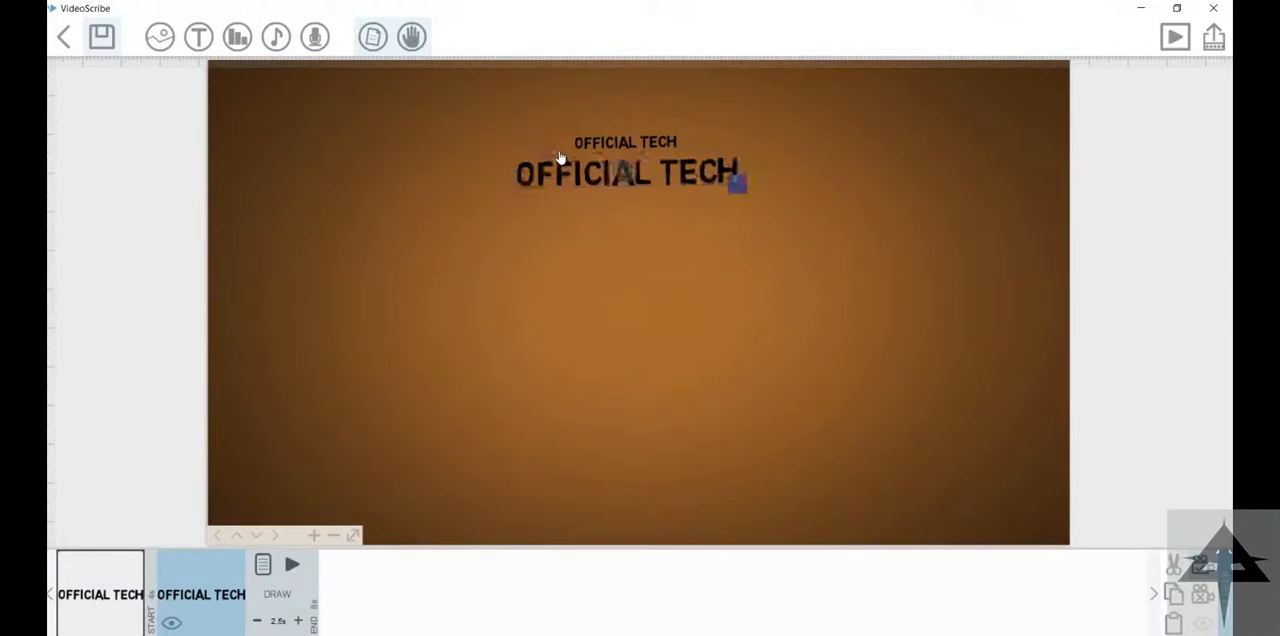
{"action": "left_click_drag", "start_coordinate": [786, 194], "coordinate": [757, 186]}
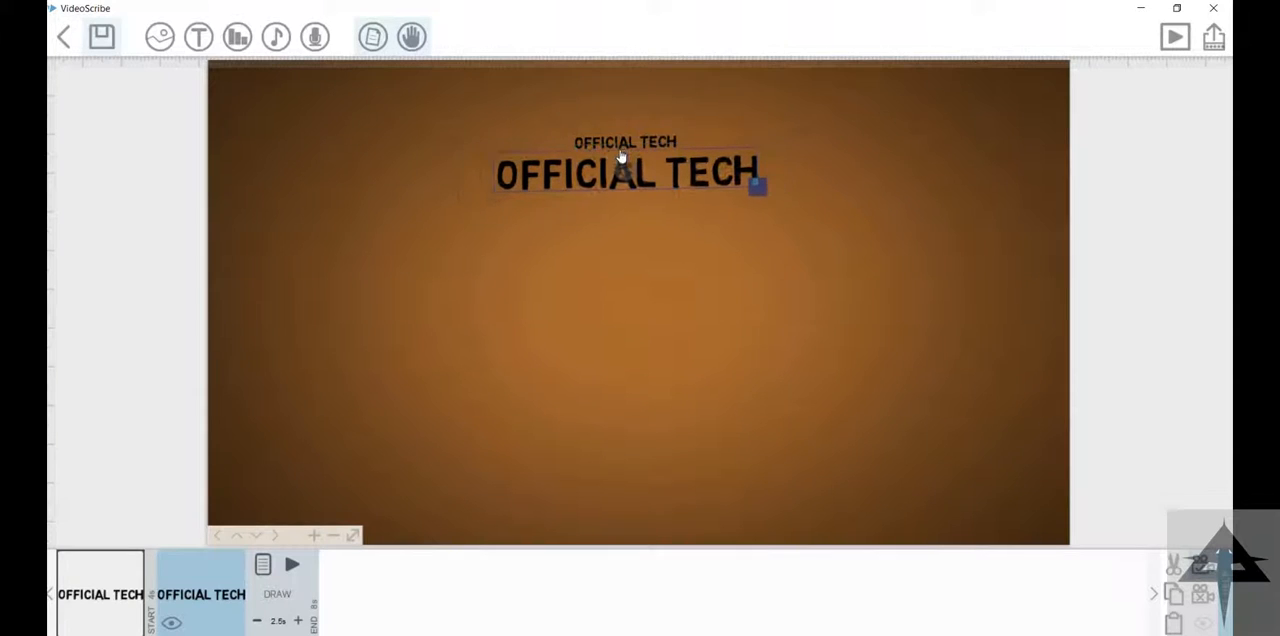
Step: Paste a third, larger copy below the second, remove it and paste it back in the same place
{"action": "key", "text": "ctrl+v"}
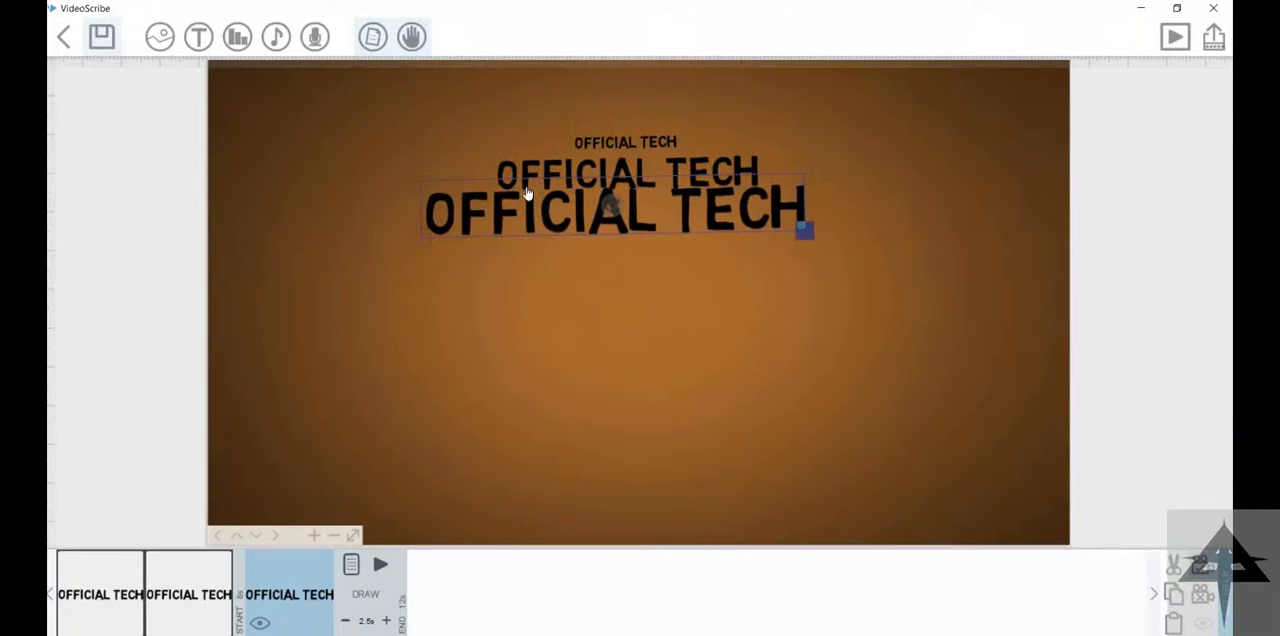
{"action": "left_click_drag", "start_coordinate": [532, 177], "coordinate": [547, 185]}
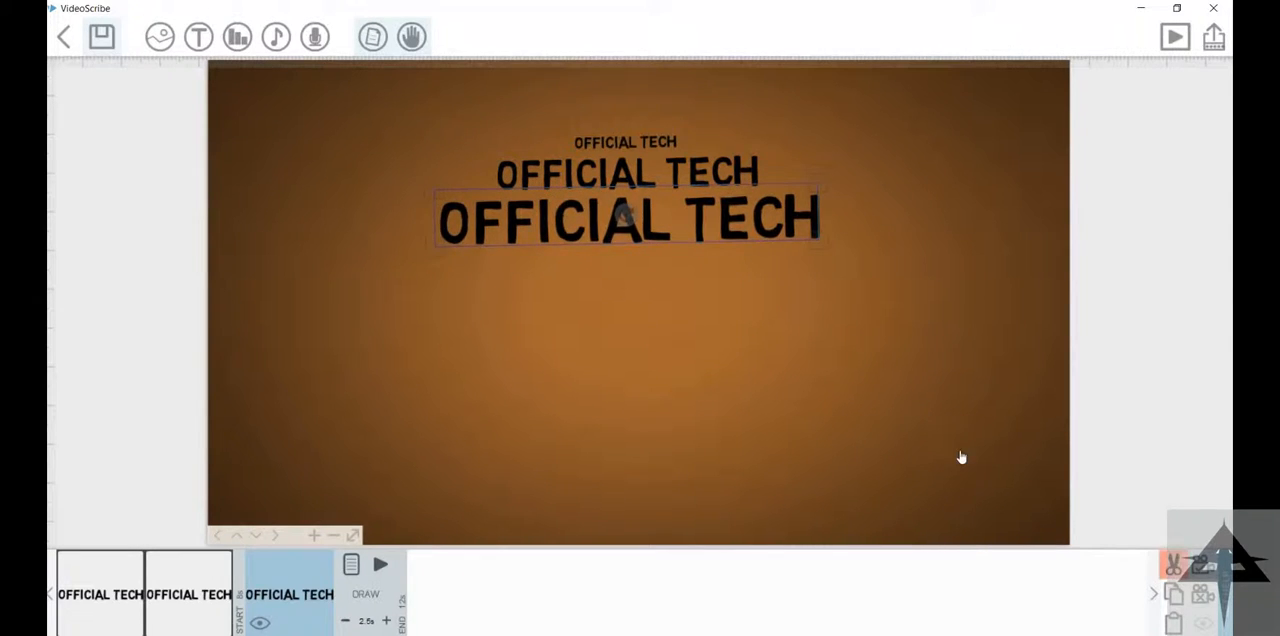
{"action": "key", "text": "Delete"}
{"action": "left_click", "coordinate": [503, 150]}
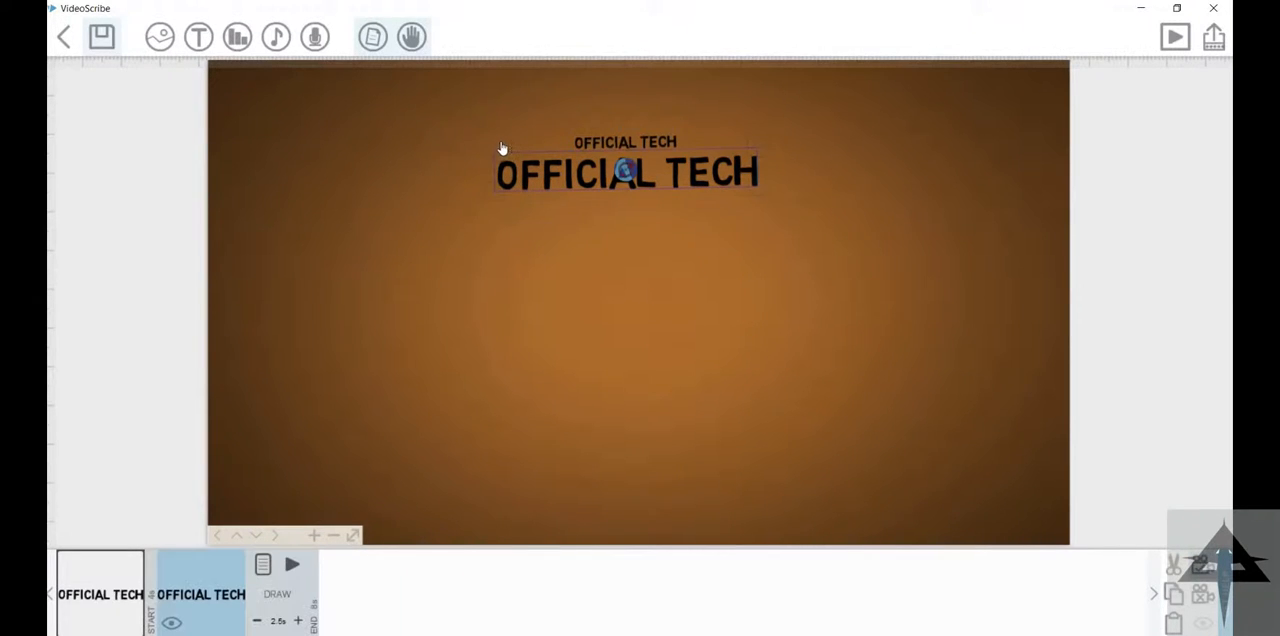
{"action": "key", "text": "ctrl+v"}
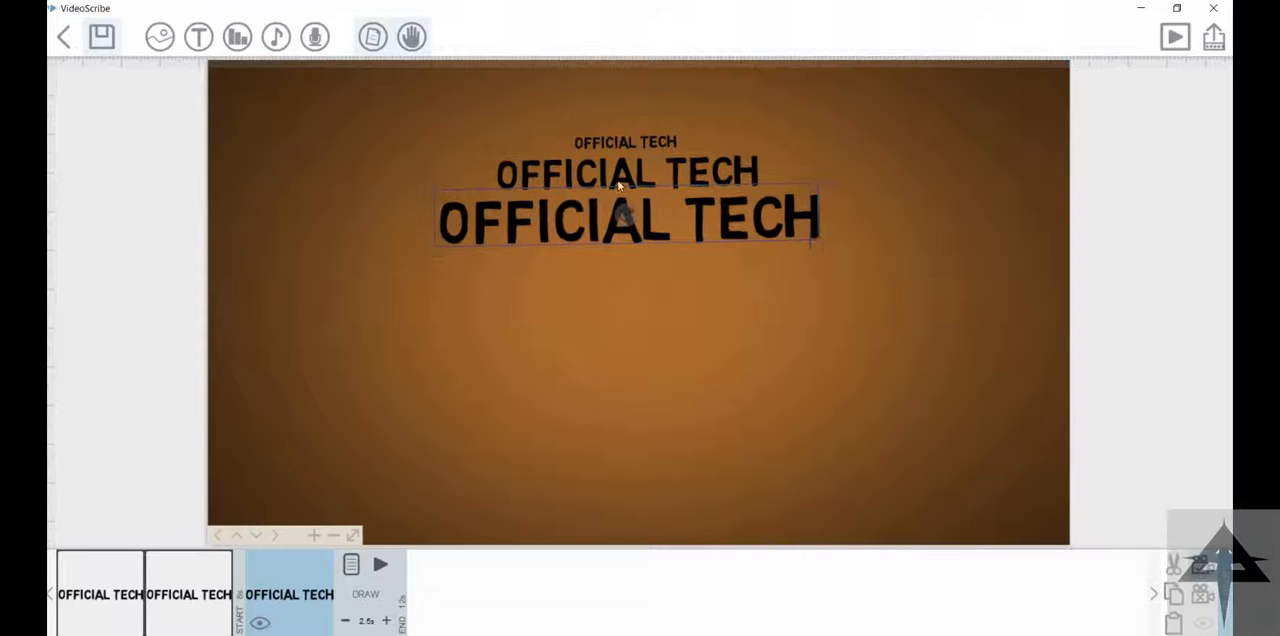
Step: Paste a fourth copy of the text, place it below the third and scale it wider
{"action": "key", "text": "ctrl+v"}
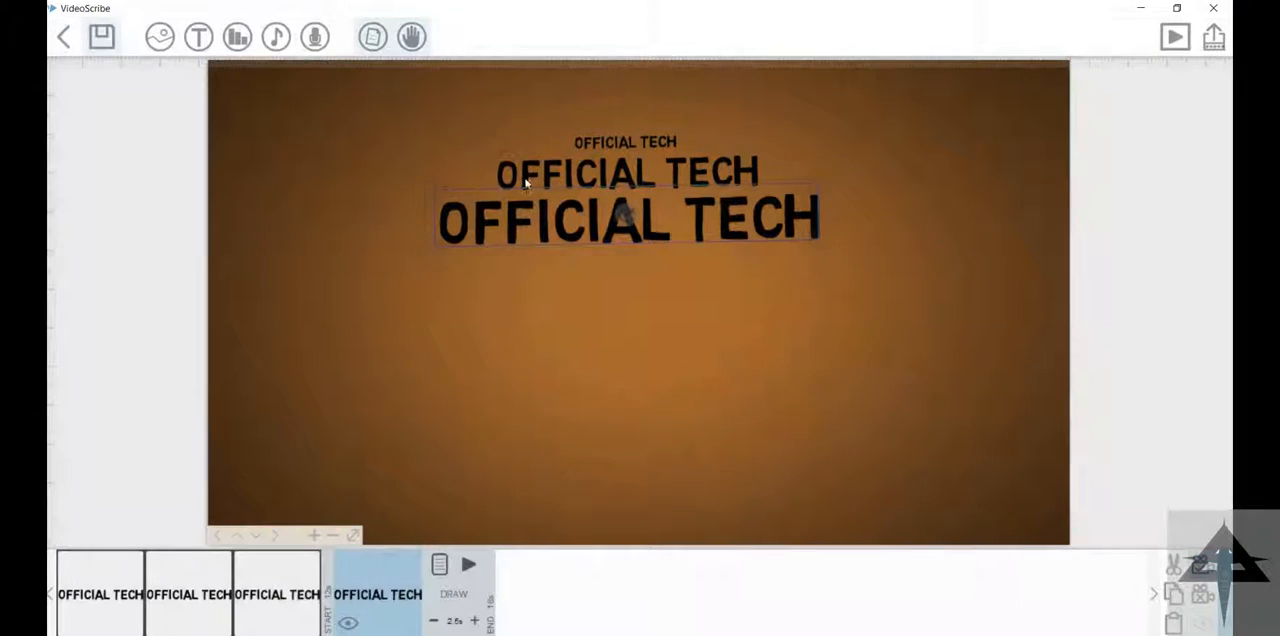
{"action": "left_click_drag", "start_coordinate": [527, 190], "coordinate": [535, 261]}
{"action": "left_click_drag", "start_coordinate": [827, 311], "coordinate": [903, 319]}
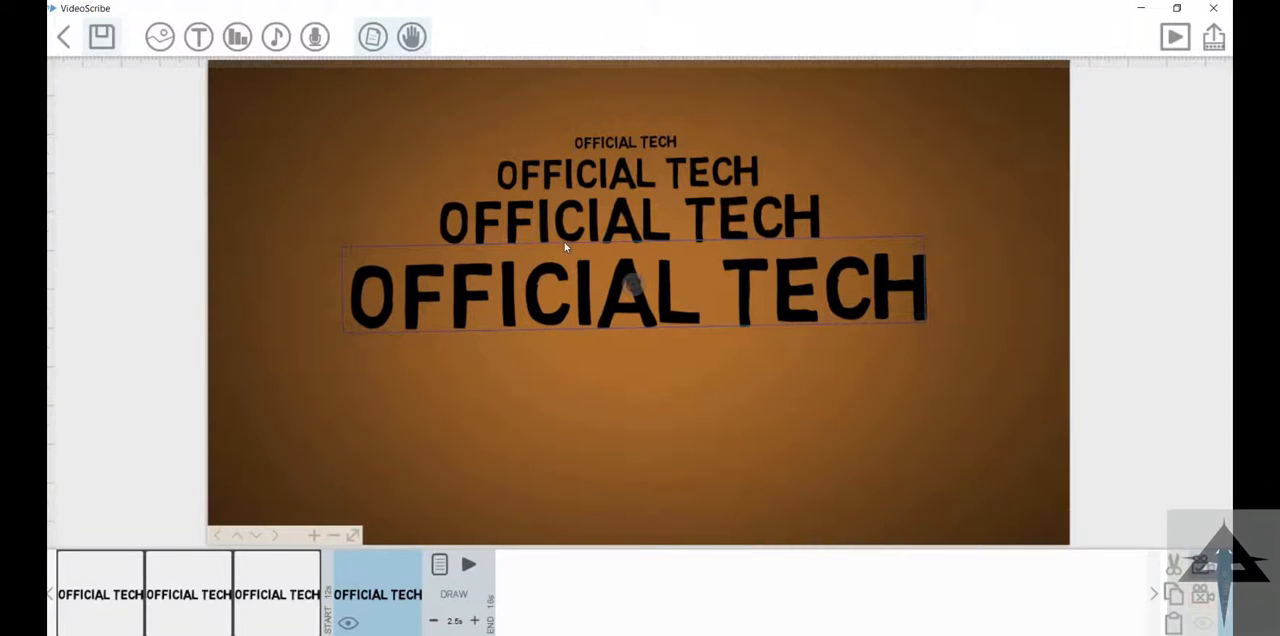
Step: Paste a fifth copy below the fourth and enlarge it beyond the fourth line's width
{"action": "key", "text": "ctrl+v"}
{"action": "left_click_drag", "start_coordinate": [552, 190], "coordinate": [563, 308]}
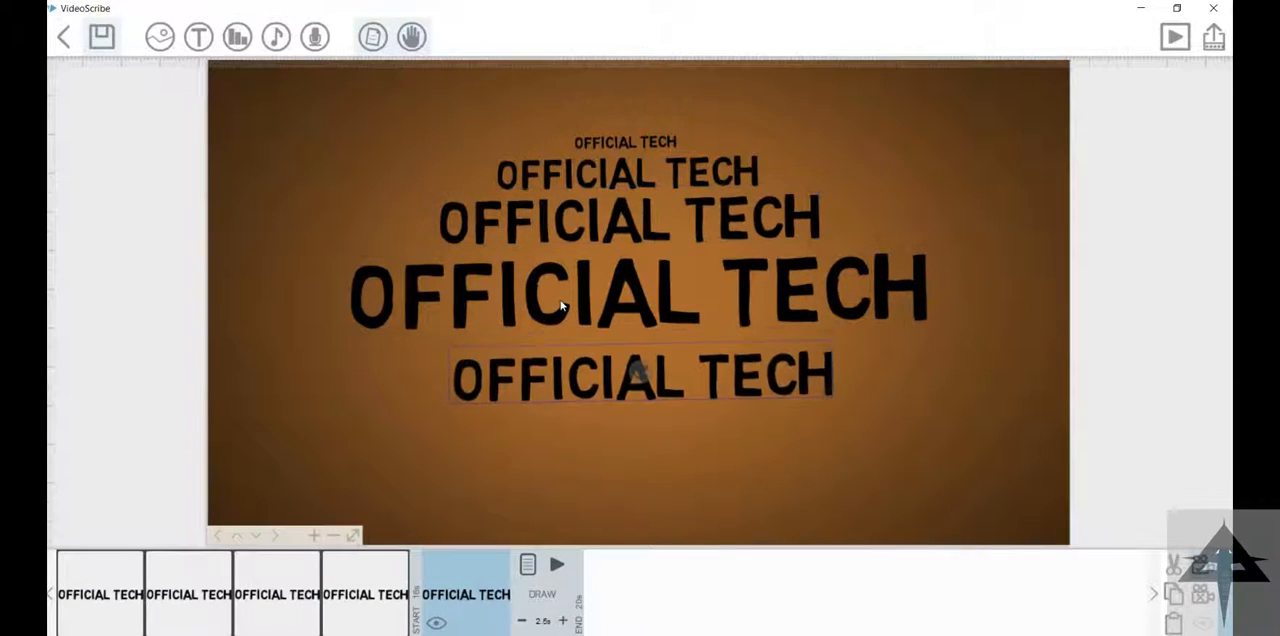
{"action": "left_click_drag", "start_coordinate": [832, 397], "coordinate": [997, 419]}
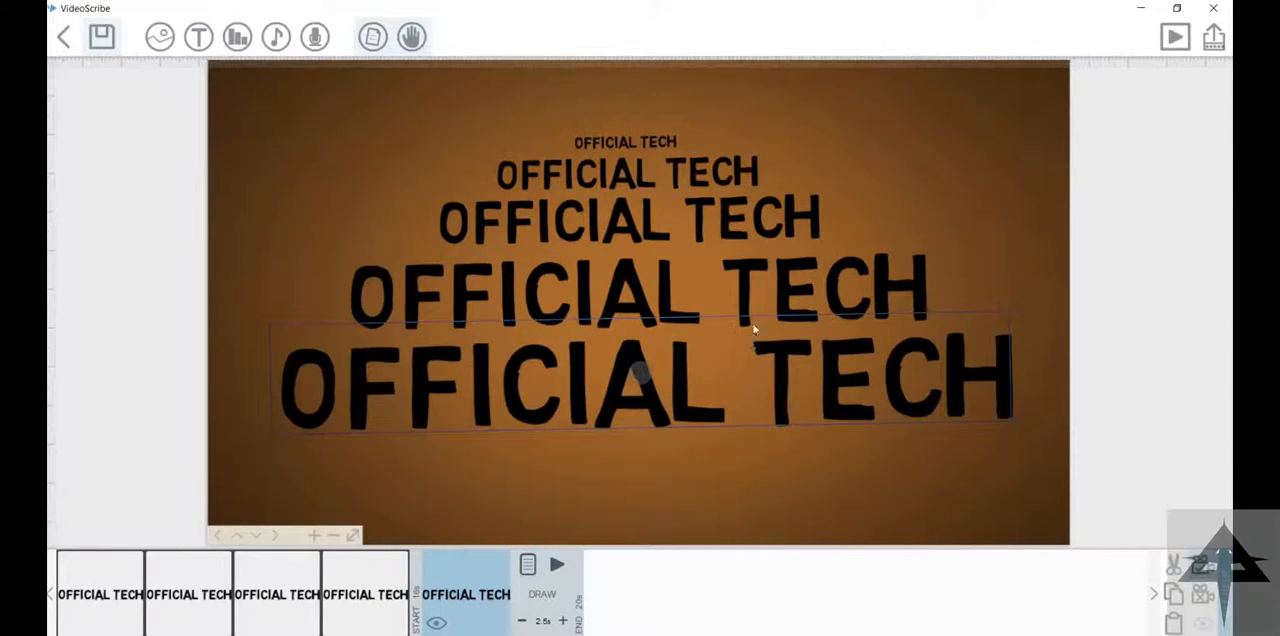
Step: Paste a sixth copy below the fifth and enlarge it to span the paper's full width
{"action": "key", "text": "ctrl+v"}
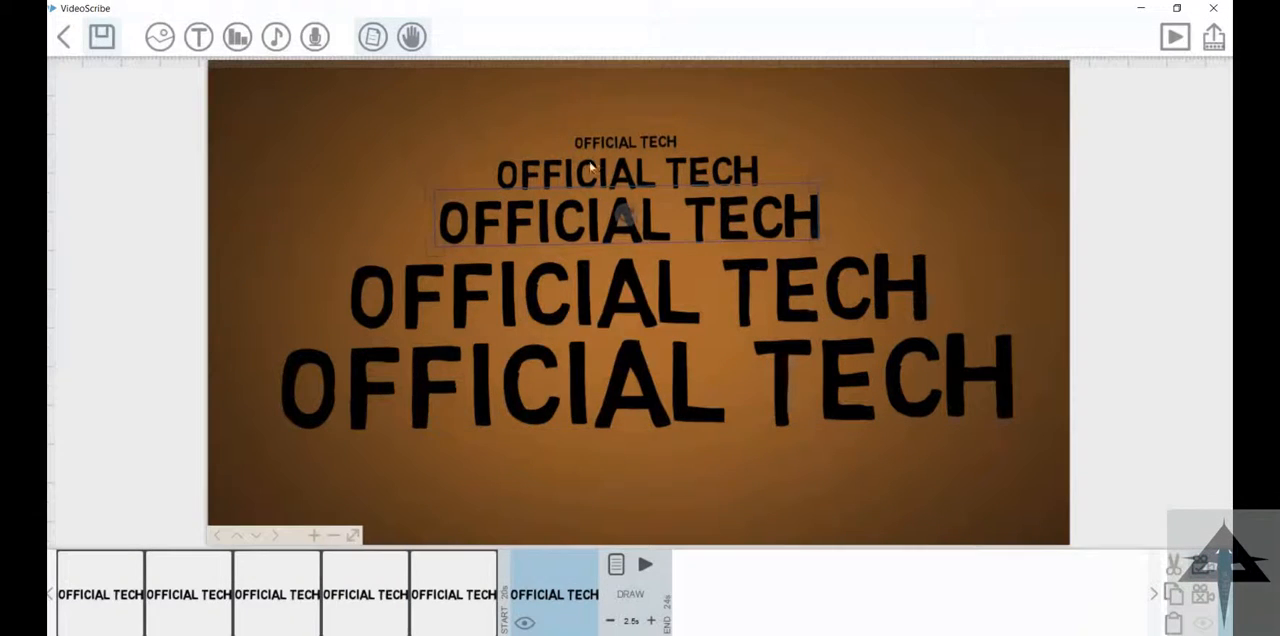
{"action": "left_click_drag", "start_coordinate": [590, 176], "coordinate": [558, 348]}
{"action": "left_click_drag", "start_coordinate": [643, 380], "coordinate": [731, 410]}
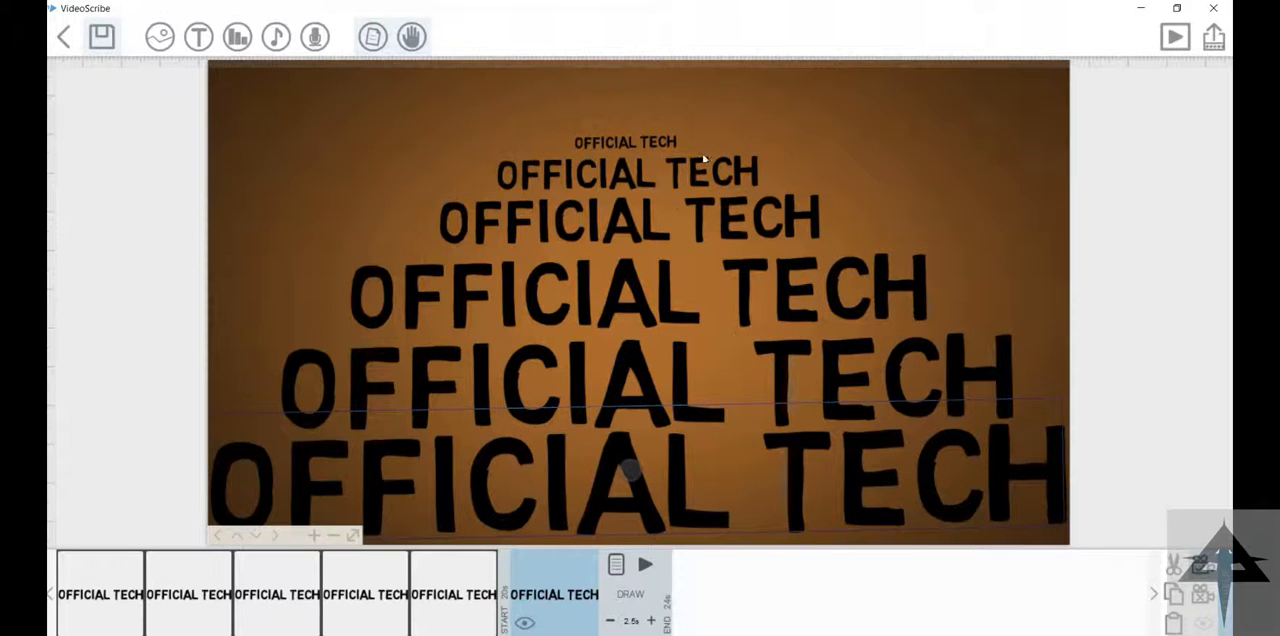
{"action": "left_click", "coordinate": [781, 192]}
{"action": "left_click_drag", "start_coordinate": [850, 330], "coordinate": [680, 146]}
{"action": "left_click_drag", "start_coordinate": [738, 390], "coordinate": [881, 120]}
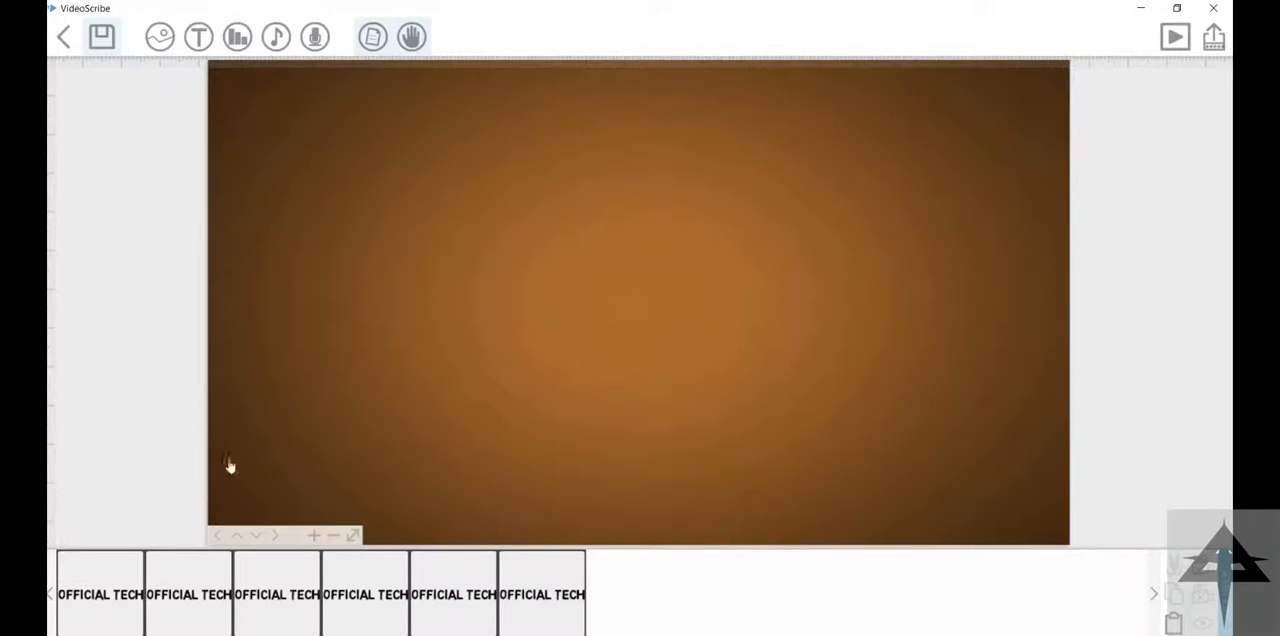
Step: Set the first text's draw time to 3.0 s and the second text's to 2.0 s
{"action": "left_click", "coordinate": [107, 590]}
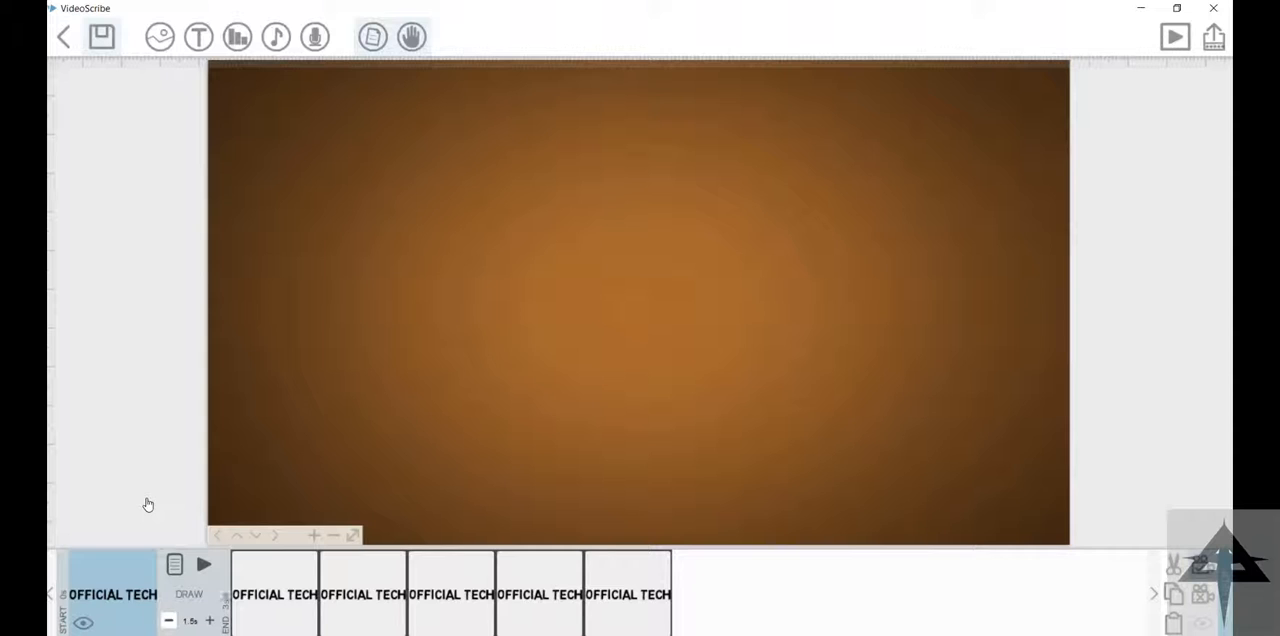
{"action": "left_click", "coordinate": [272, 602]}
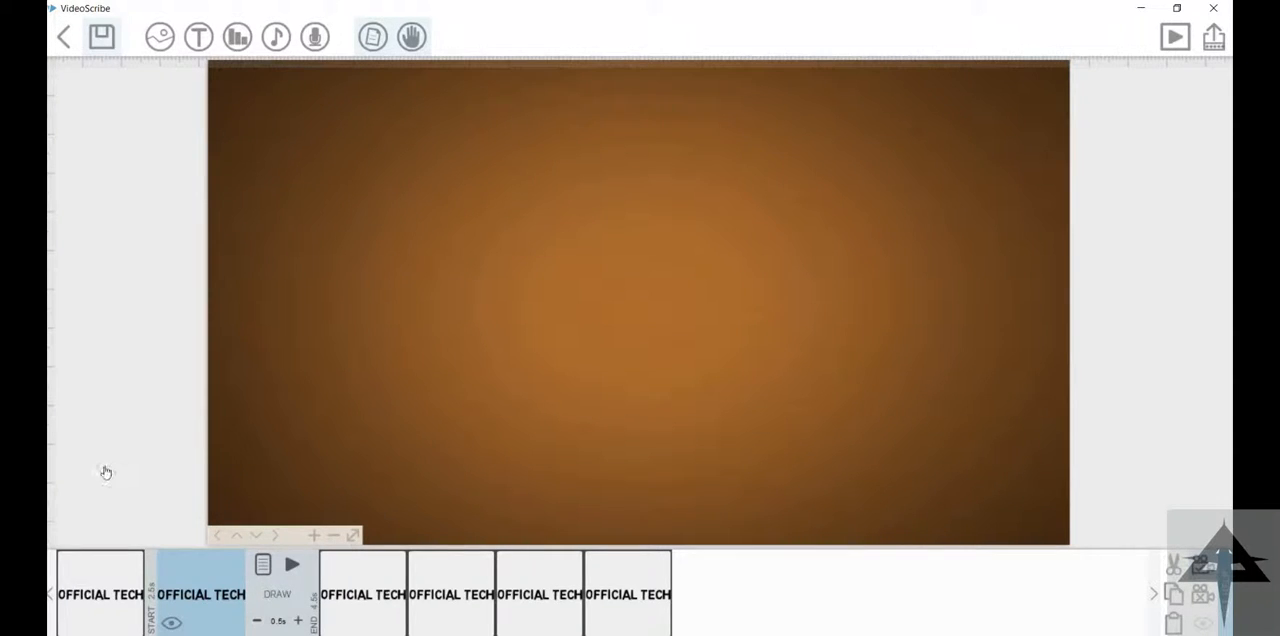
{"action": "left_click", "coordinate": [115, 587]}
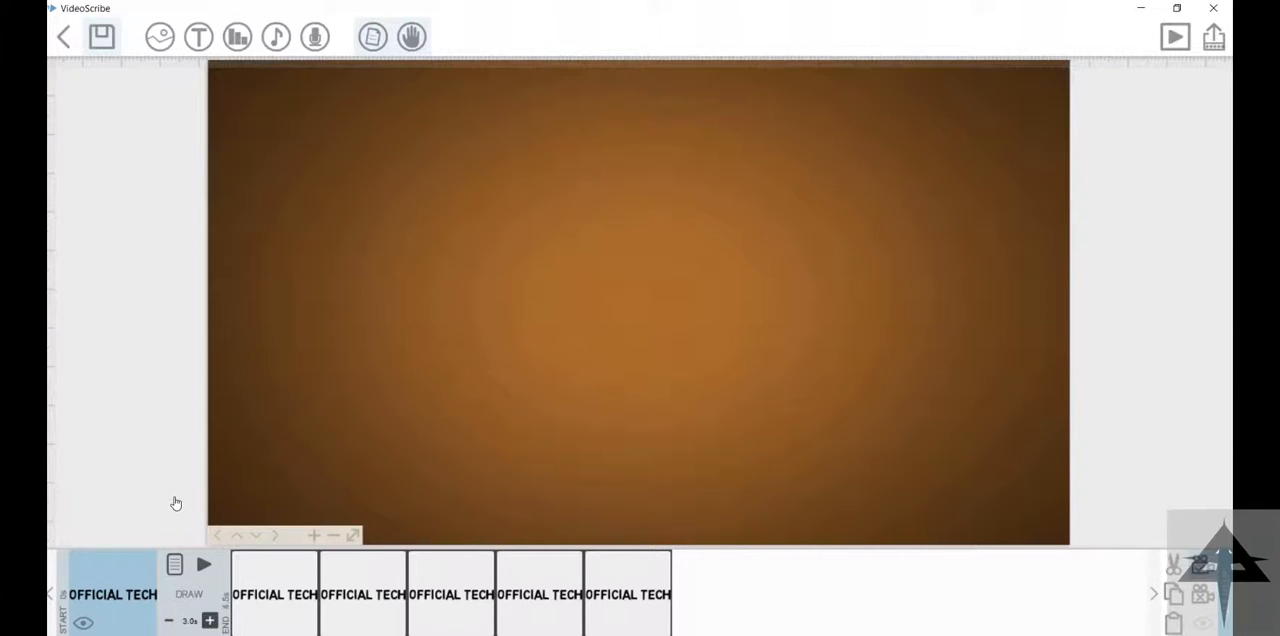
{"action": "left_click", "coordinate": [210, 620]}
{"action": "left_click", "coordinate": [262, 616]}
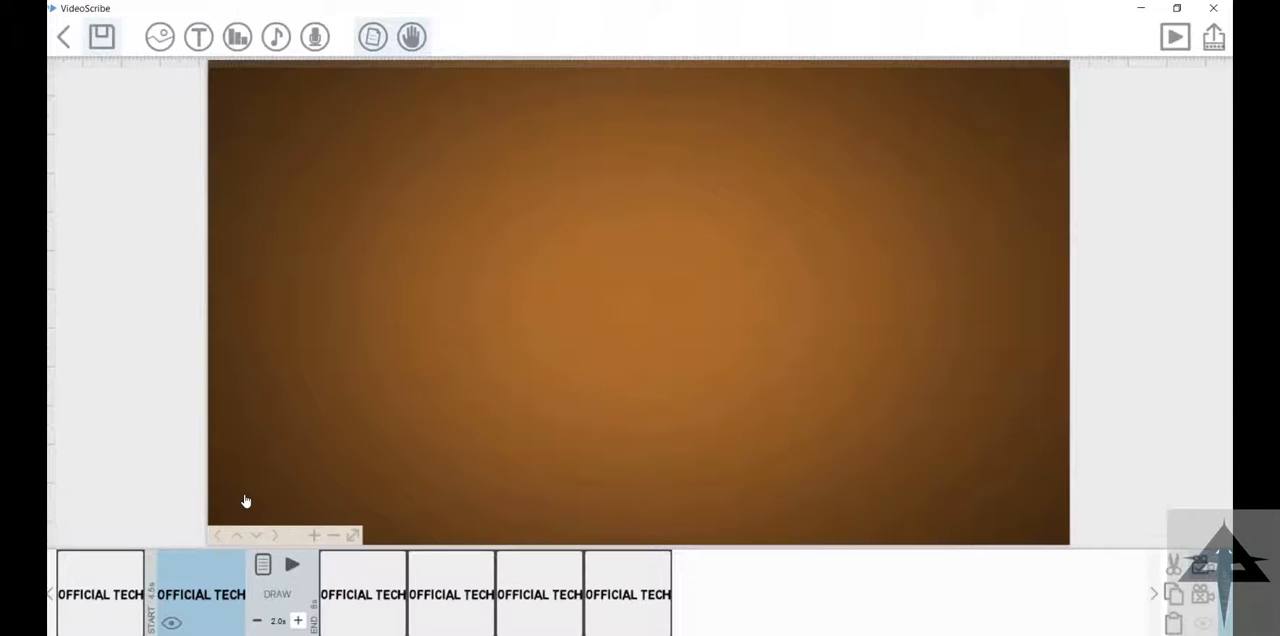
Step: Fine-tune the draw times of the second and third text elements
{"action": "left_click", "coordinate": [115, 604]}
{"action": "left_click", "coordinate": [264, 608]}
{"action": "left_click", "coordinate": [298, 620]}
{"action": "left_click", "coordinate": [388, 614]}
{"action": "left_click", "coordinate": [345, 621]}
Step: Shorten the fourth text's draw time, and set the fifth's to 1.0 s and the sixth's to 0.5 s
{"action": "left_click", "coordinate": [449, 611]}
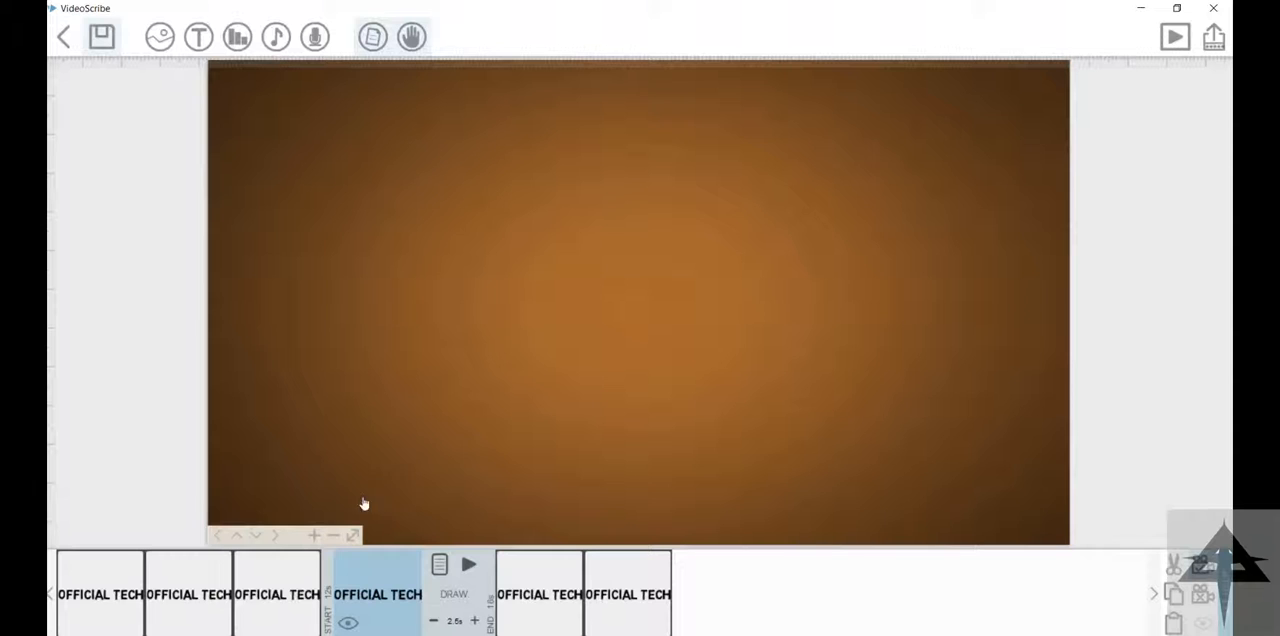
{"action": "left_click", "coordinate": [508, 606]}
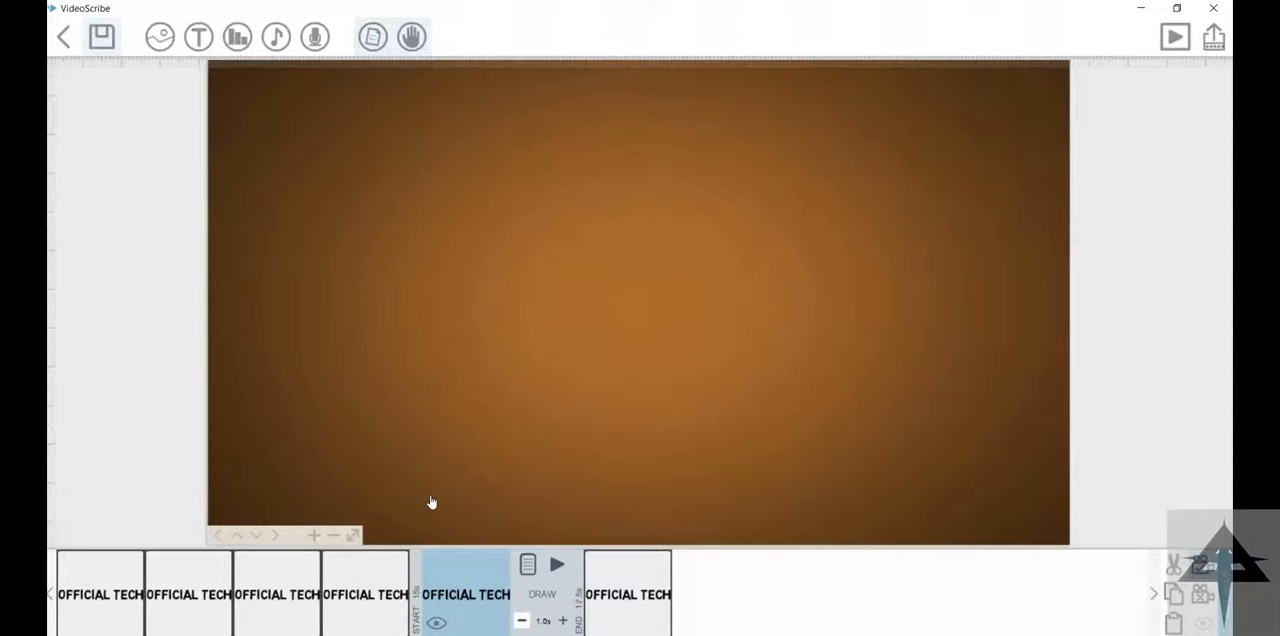
{"action": "left_click", "coordinate": [620, 594]}
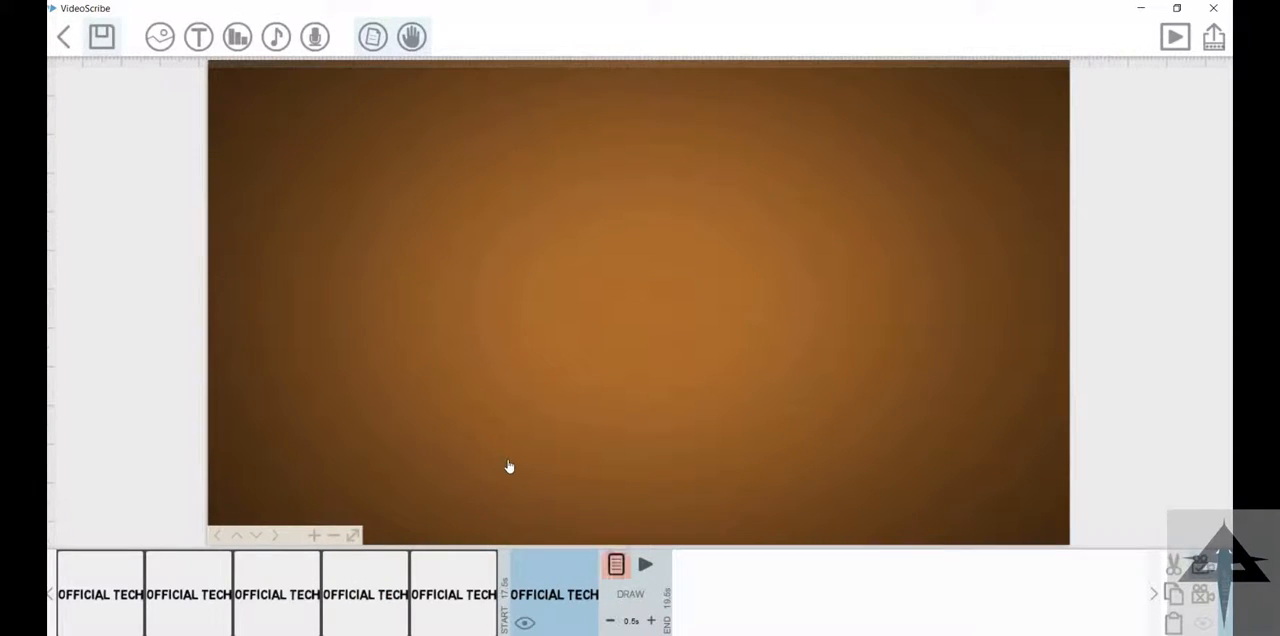
Step: Set the sixth text's pause to 1.0 s and transition to 0.0 s, and preview the animation from the first text
{"action": "left_click", "coordinate": [614, 565]}
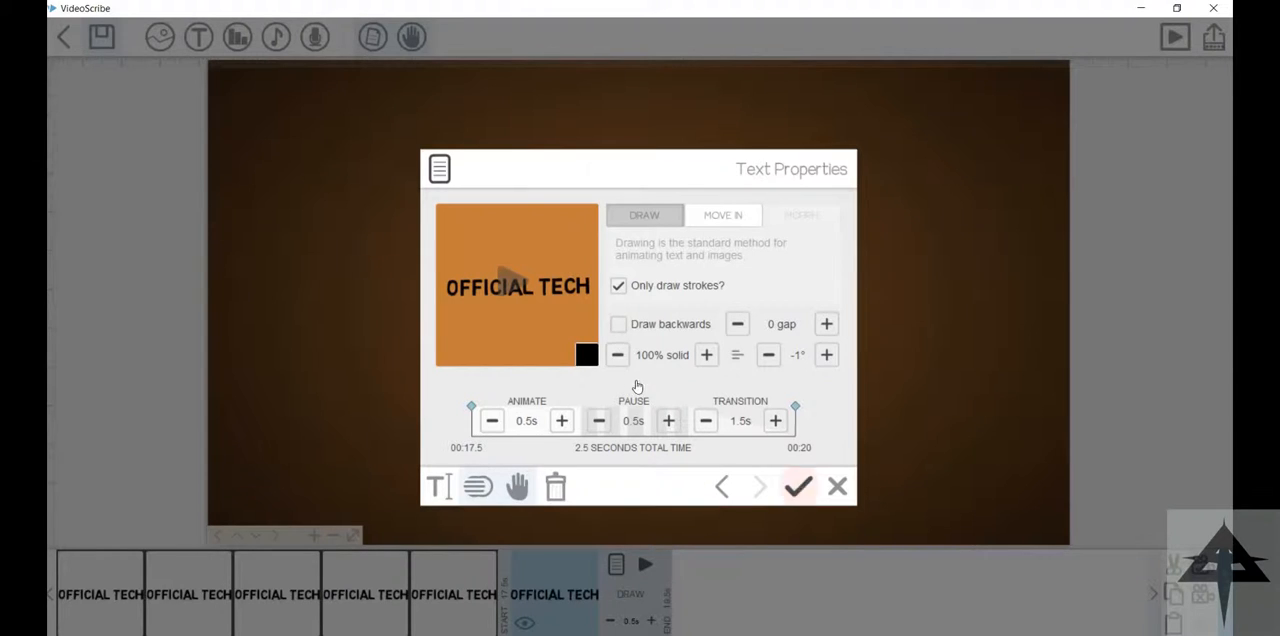
{"action": "left_click", "coordinate": [668, 420]}
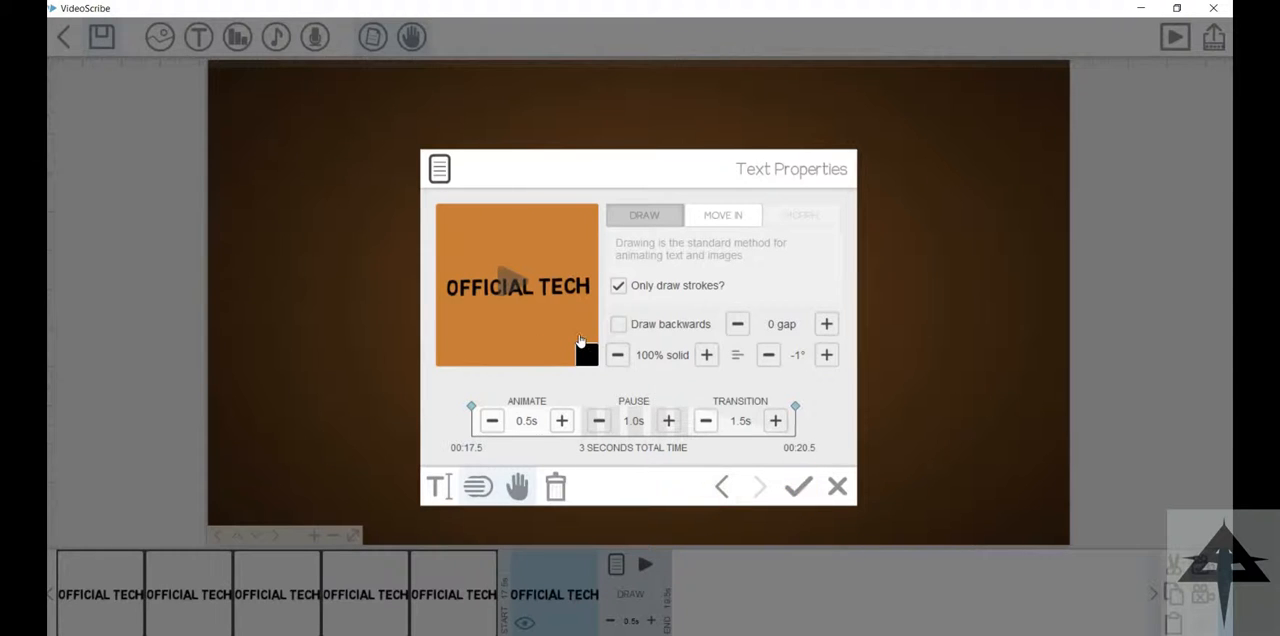
{"action": "left_click", "coordinate": [706, 420]}
{"action": "left_click", "coordinate": [706, 420]}
{"action": "left_click", "coordinate": [706, 420]}
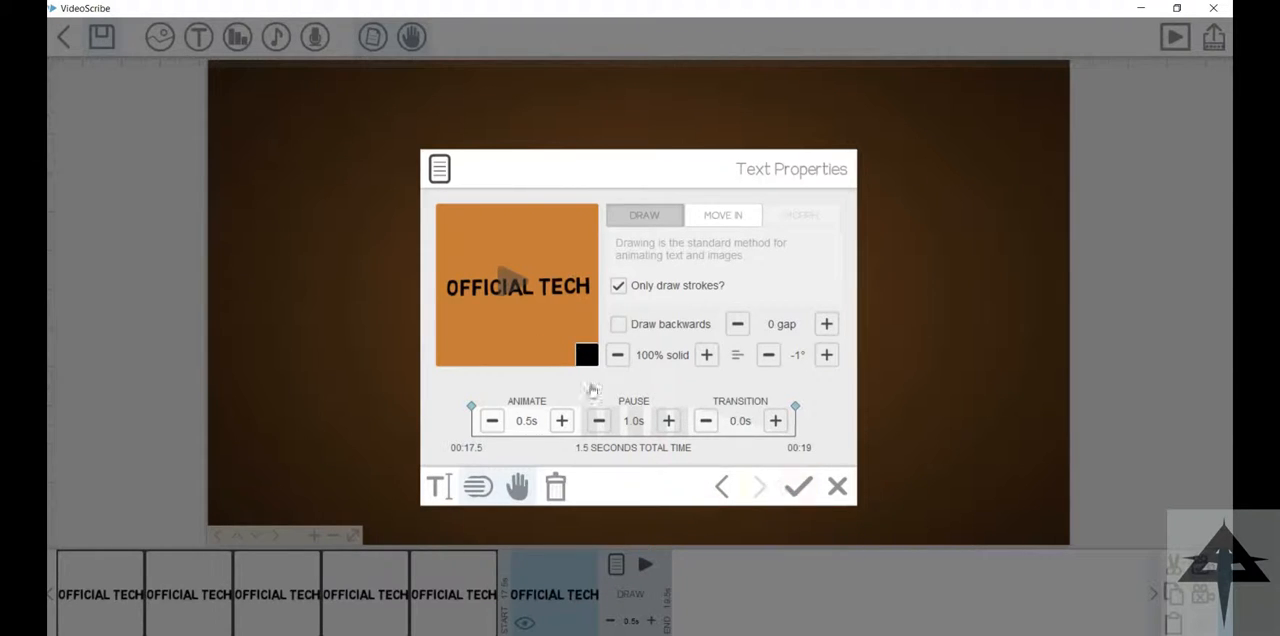
{"action": "left_click", "coordinate": [798, 487]}
{"action": "left_click", "coordinate": [100, 590]}
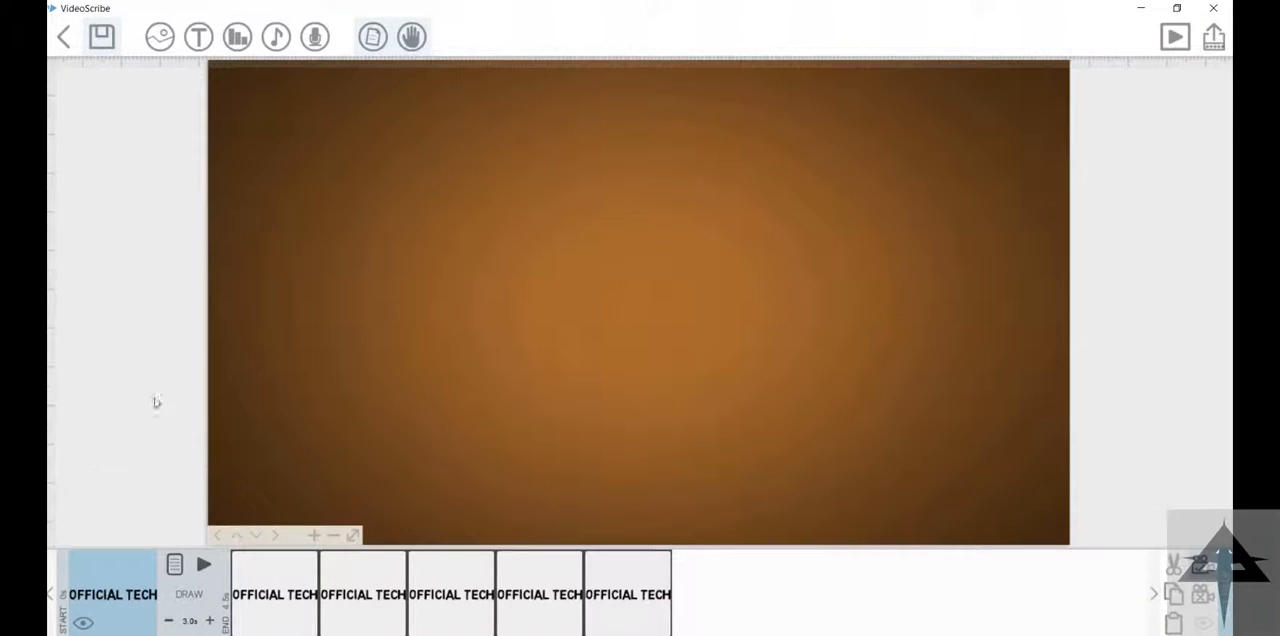
{"action": "left_click", "coordinate": [1175, 37]}
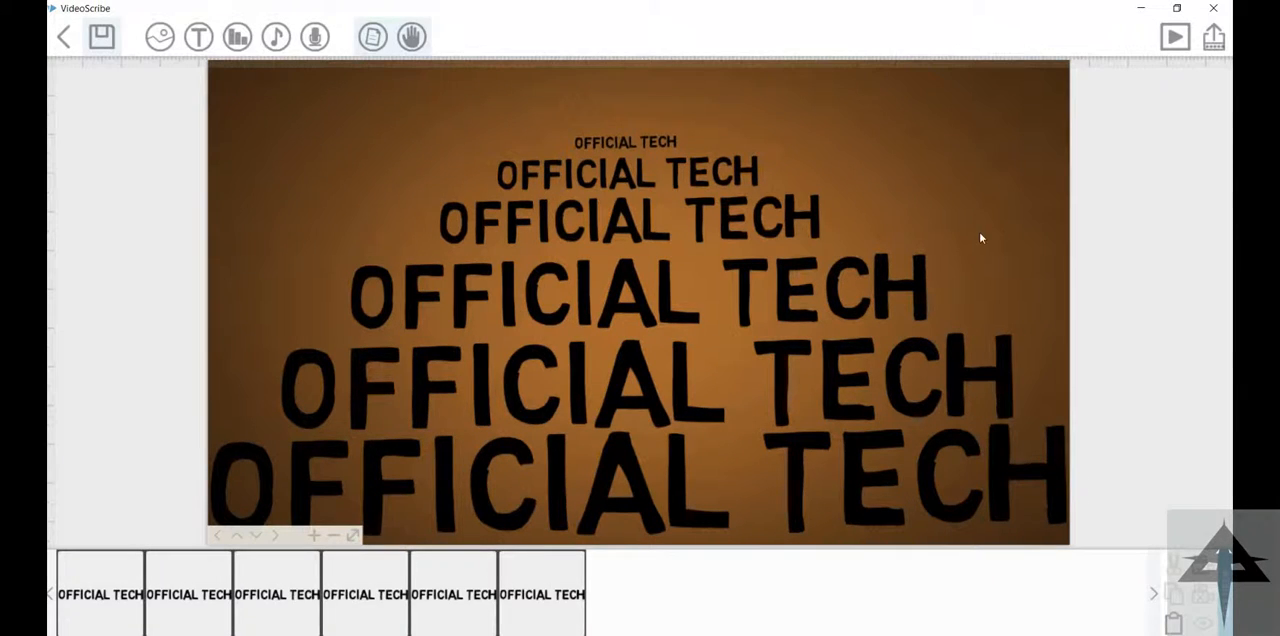
Step: Recolour the second "OFFICIAL TECH" text dark red
{"action": "double_click", "coordinate": [486, 177]}
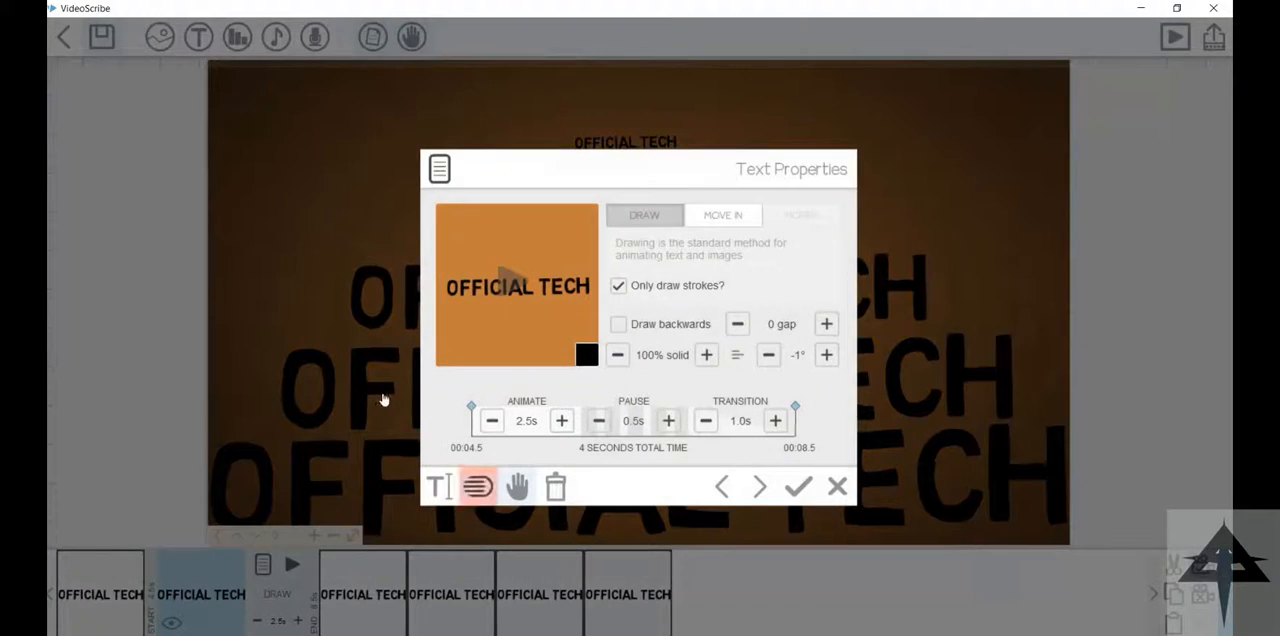
{"action": "left_click", "coordinate": [439, 487]}
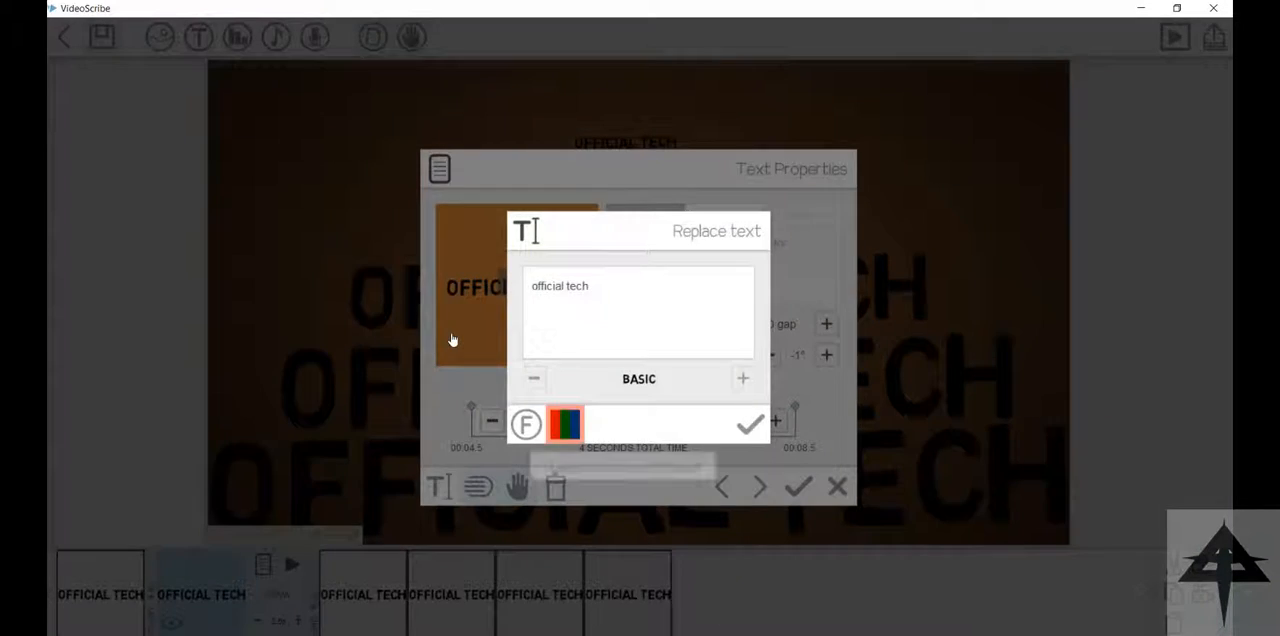
{"action": "left_click", "coordinate": [563, 425]}
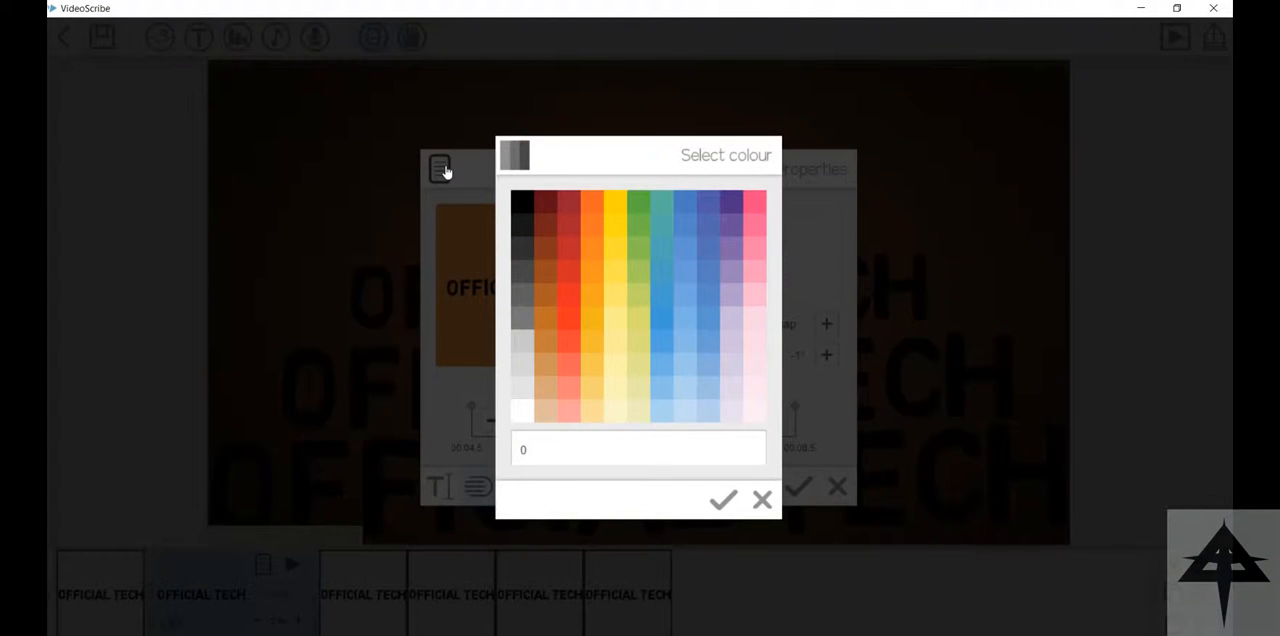
{"action": "left_click", "coordinate": [545, 206]}
{"action": "left_click", "coordinate": [751, 425]}
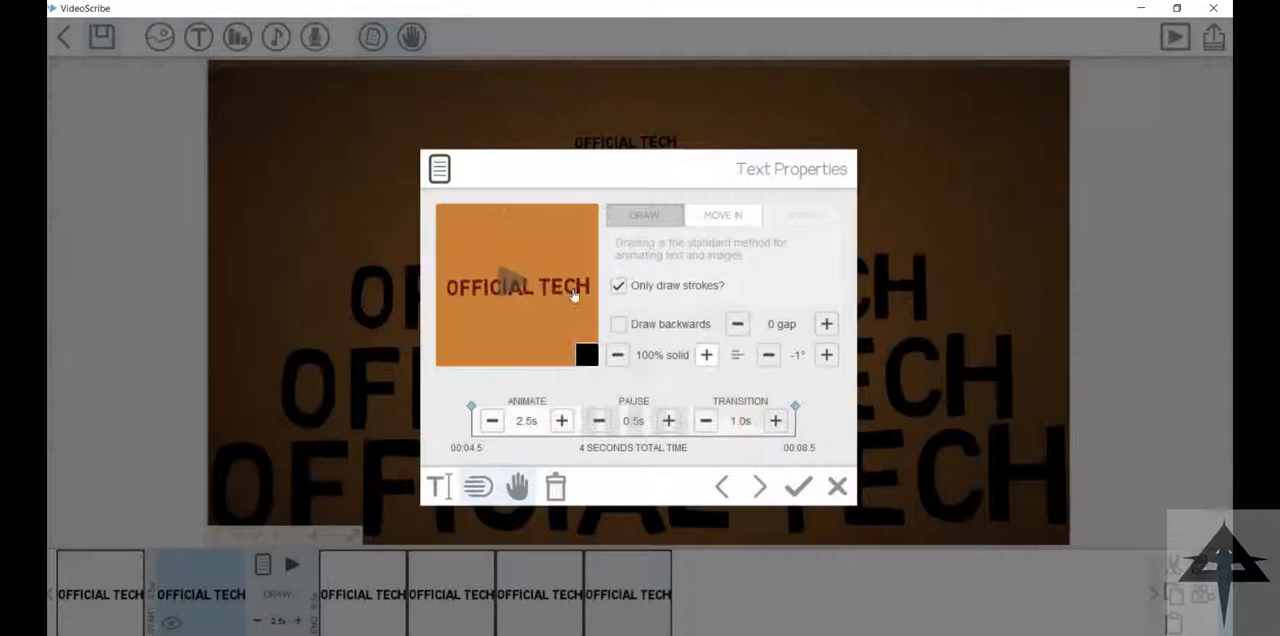
{"action": "left_click", "coordinate": [798, 487]}
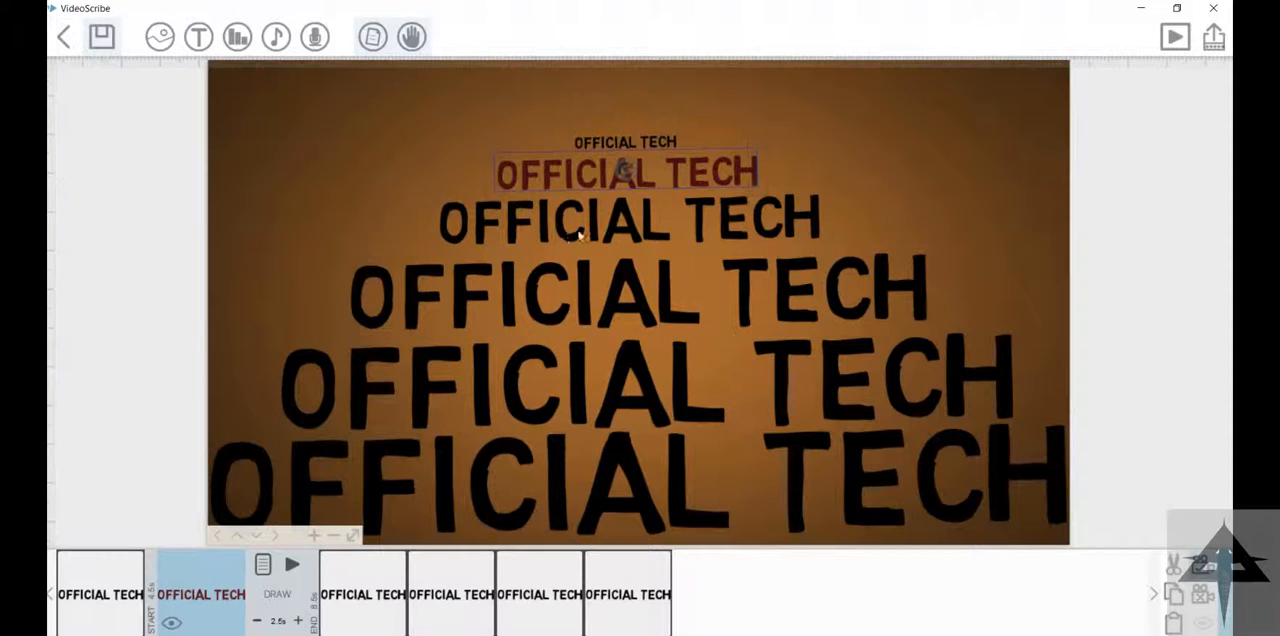
Step: Recolour the third "OFFICIAL TECH" text bright red
{"action": "double_click", "coordinate": [623, 213]}
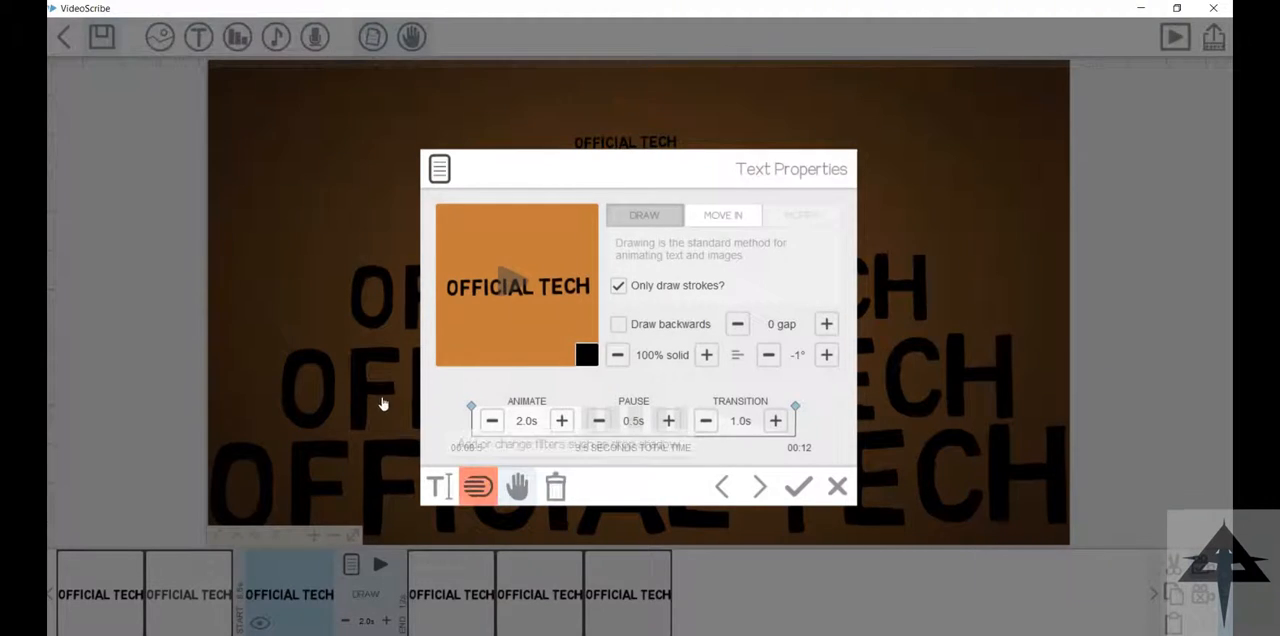
{"action": "left_click", "coordinate": [437, 486]}
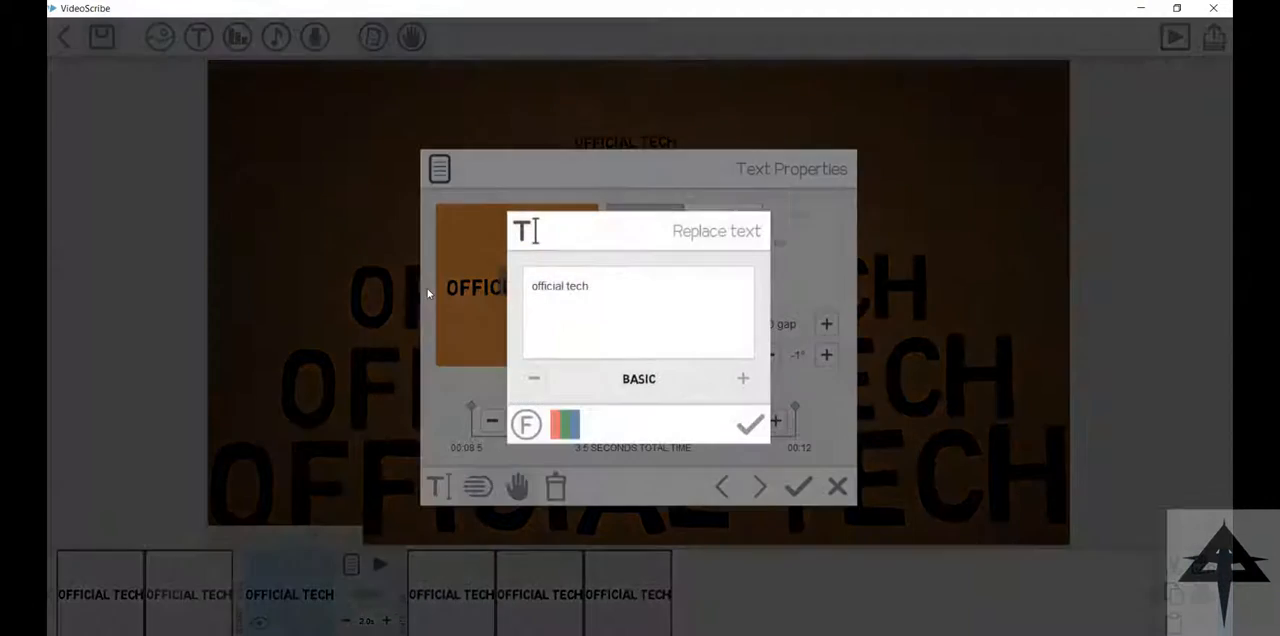
{"action": "left_click", "coordinate": [563, 419]}
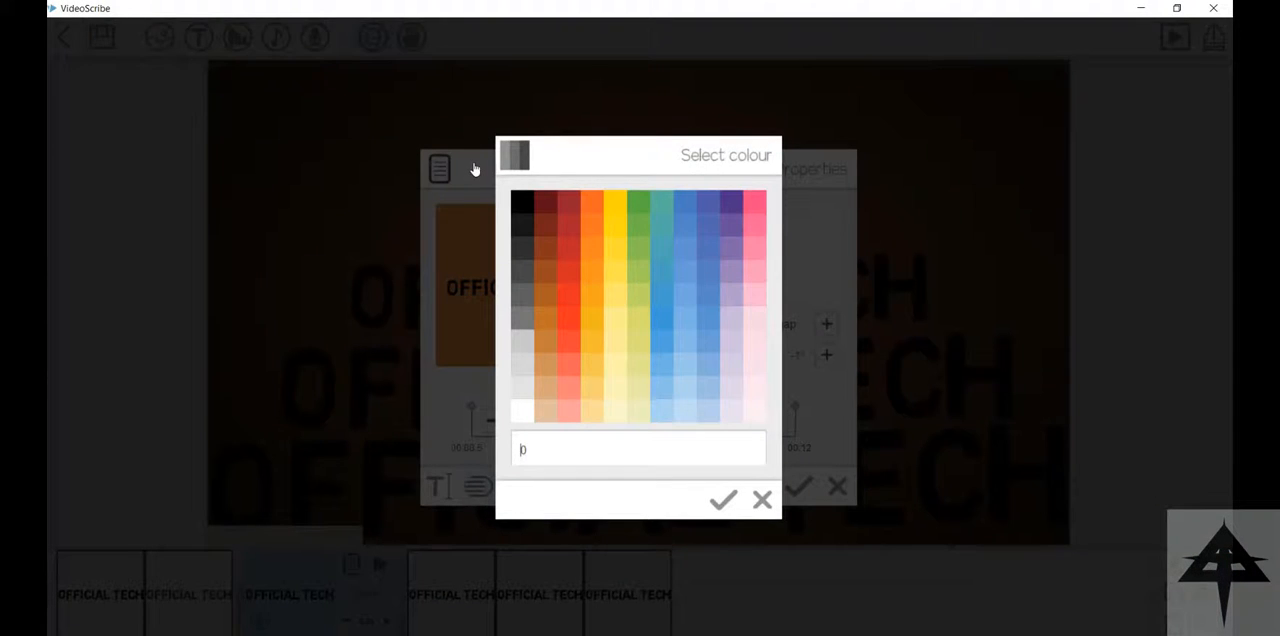
{"action": "left_click", "coordinate": [569, 300]}
{"action": "left_click", "coordinate": [752, 425]}
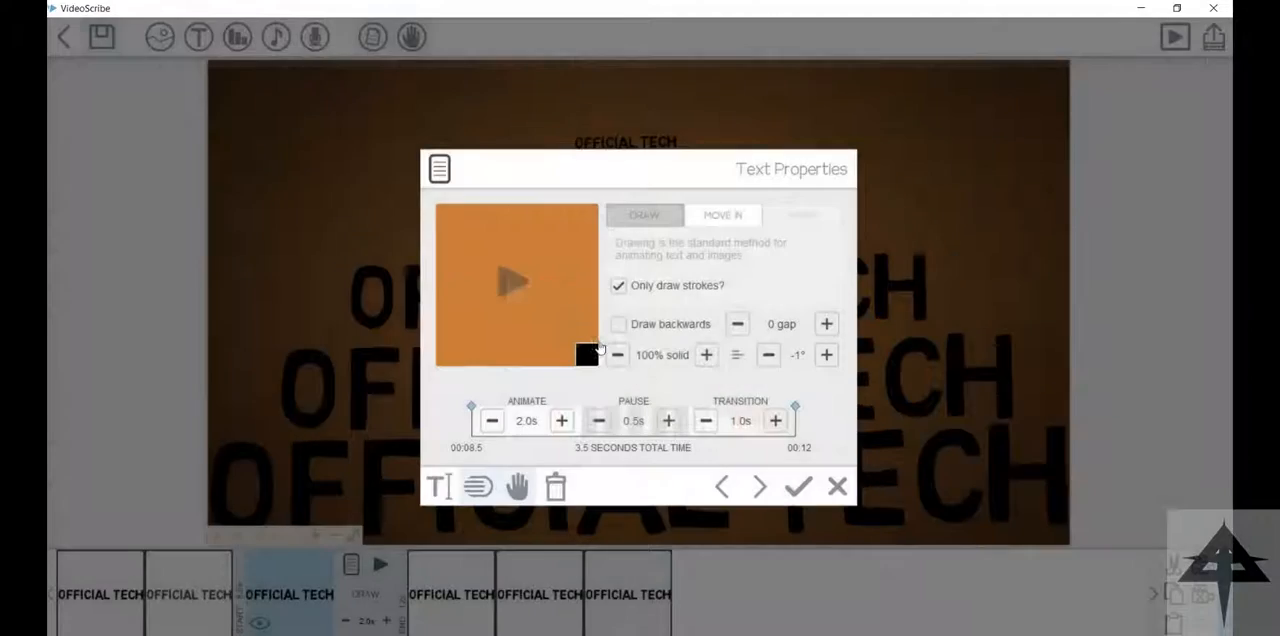
{"action": "left_click", "coordinate": [798, 486]}
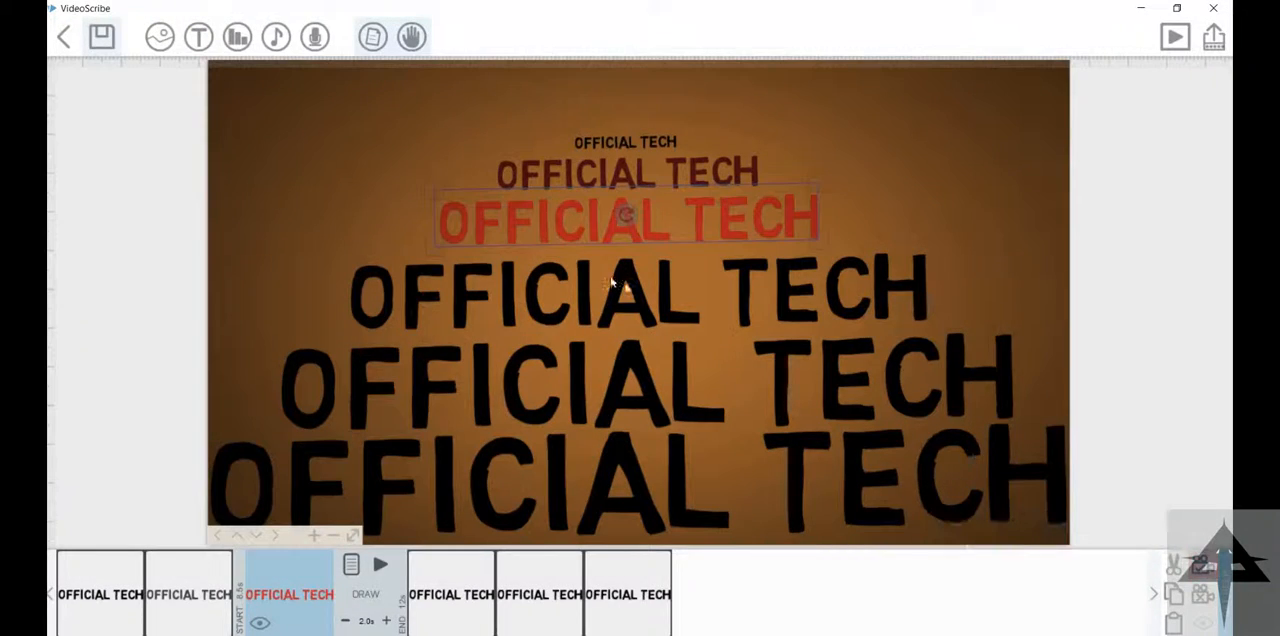
Step: Recolour the fourth "OFFICIAL TECH" text orange
{"action": "left_click", "coordinate": [534, 250]}
{"action": "double_click", "coordinate": [537, 250]}
{"action": "left_click", "coordinate": [437, 486]}
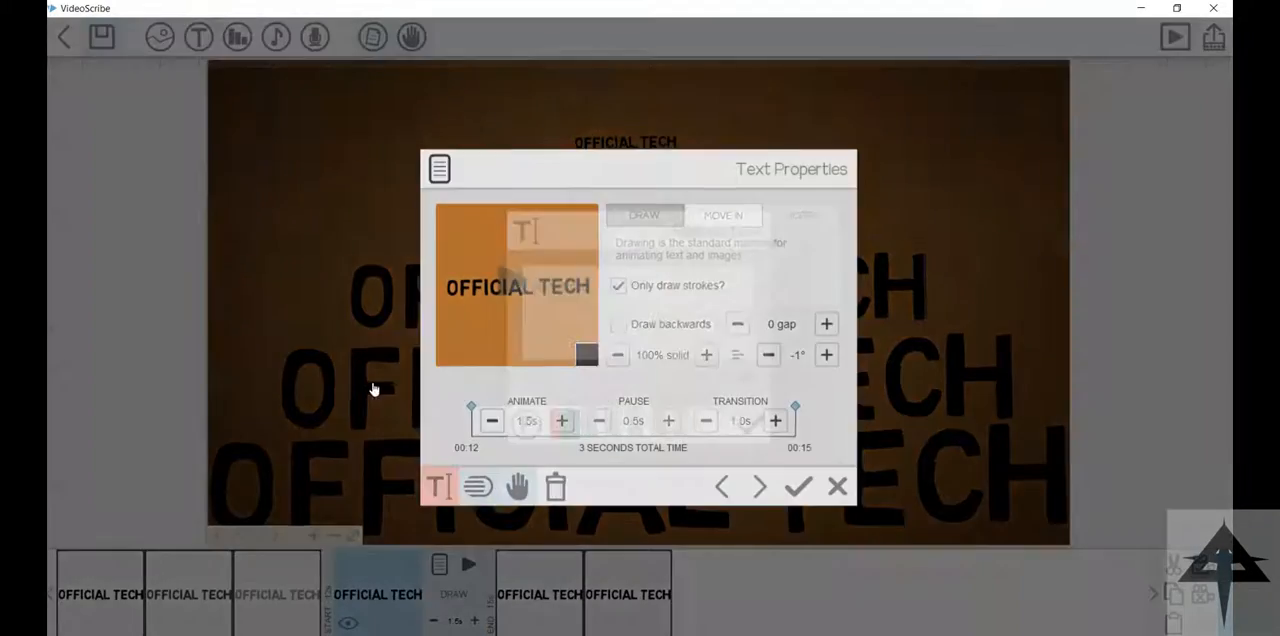
{"action": "left_click", "coordinate": [563, 421]}
{"action": "left_click", "coordinate": [592, 202]}
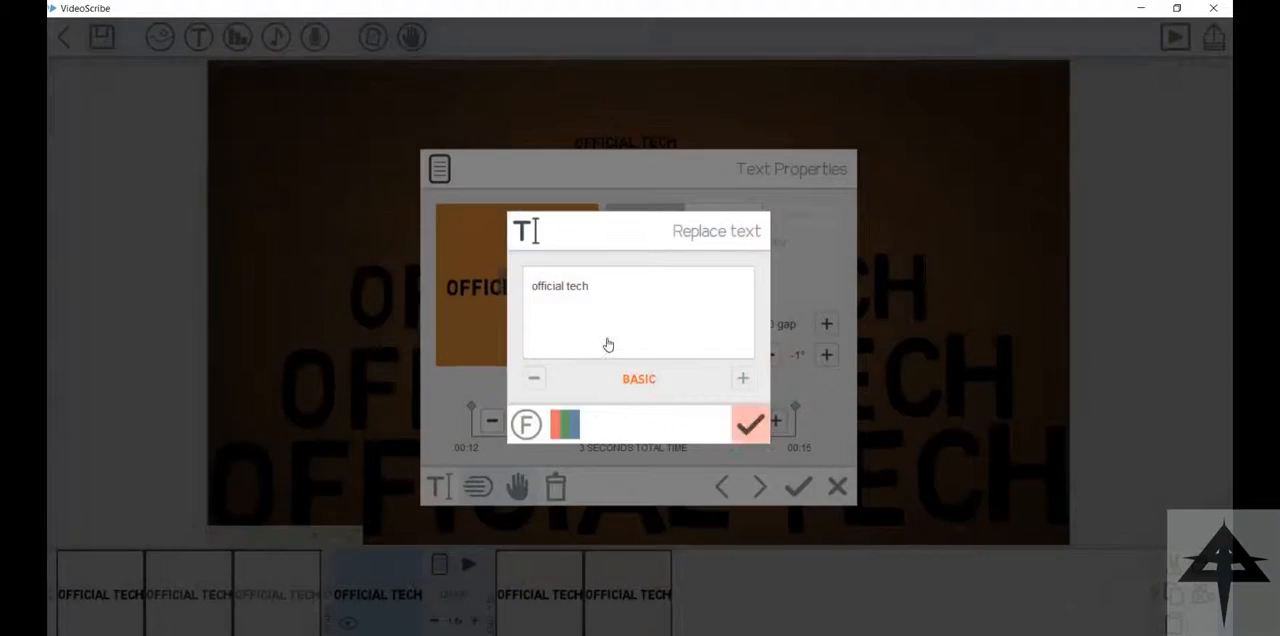
{"action": "left_click", "coordinate": [752, 424]}
{"action": "left_click", "coordinate": [799, 486]}
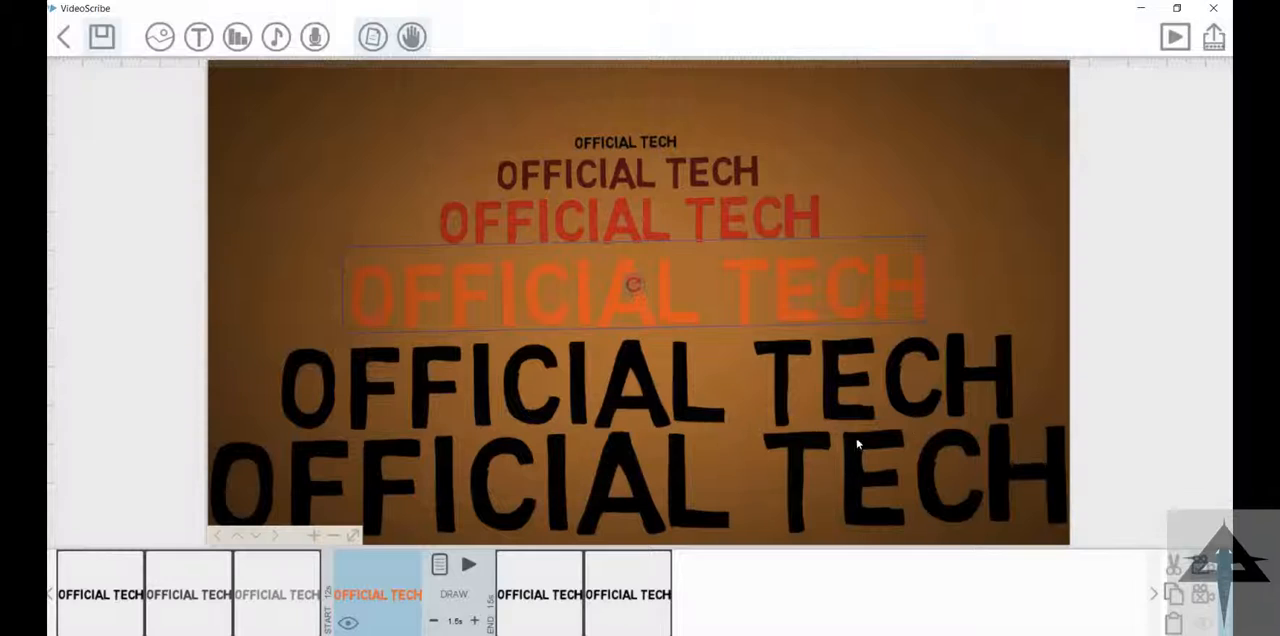
Step: Choose the zip slider as the drawing hand for the fifth "OFFICIAL TECH" text
{"action": "double_click", "coordinate": [500, 305]}
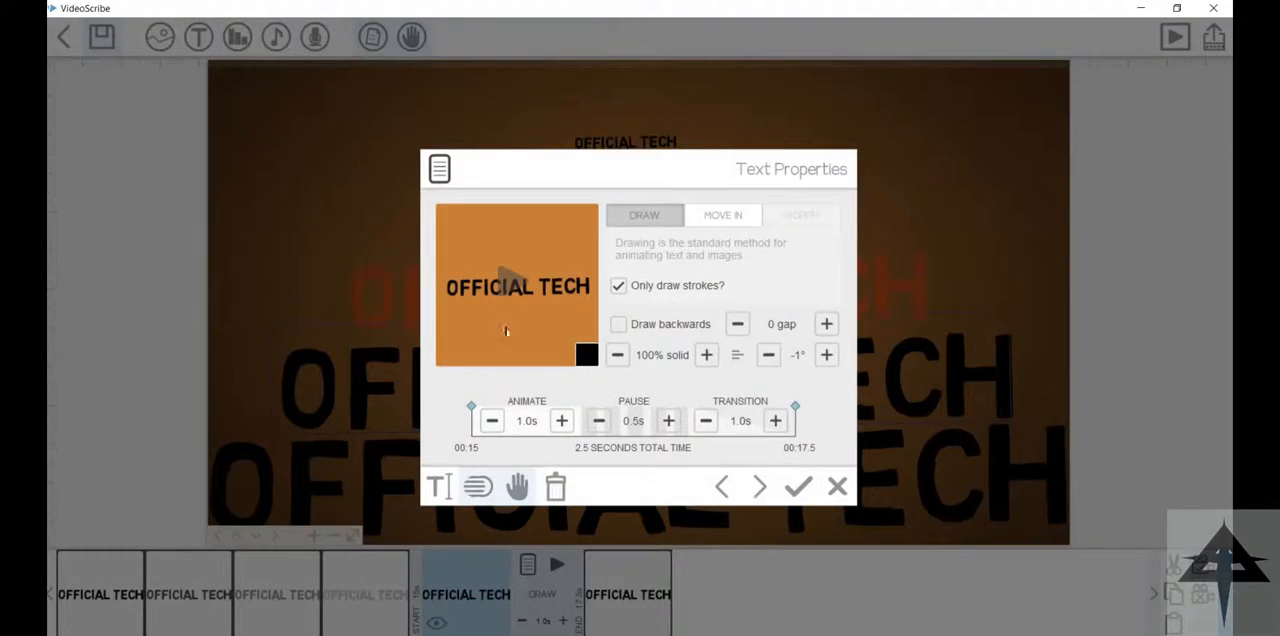
{"action": "left_click", "coordinate": [517, 486]}
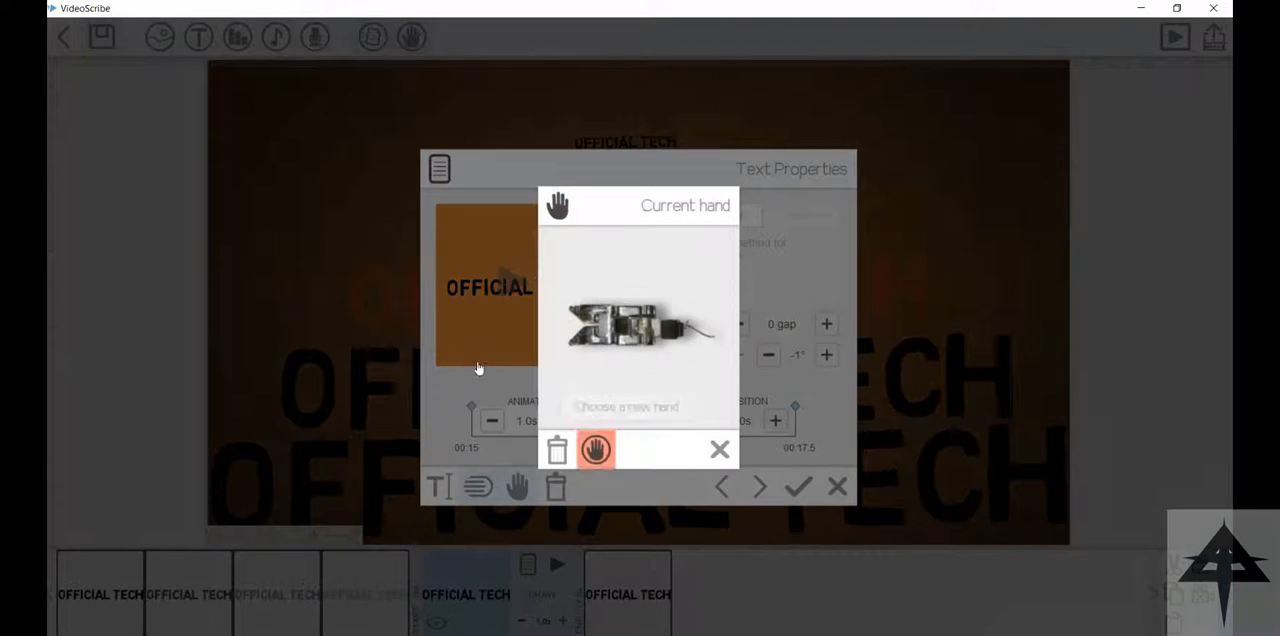
{"action": "left_click", "coordinate": [596, 449]}
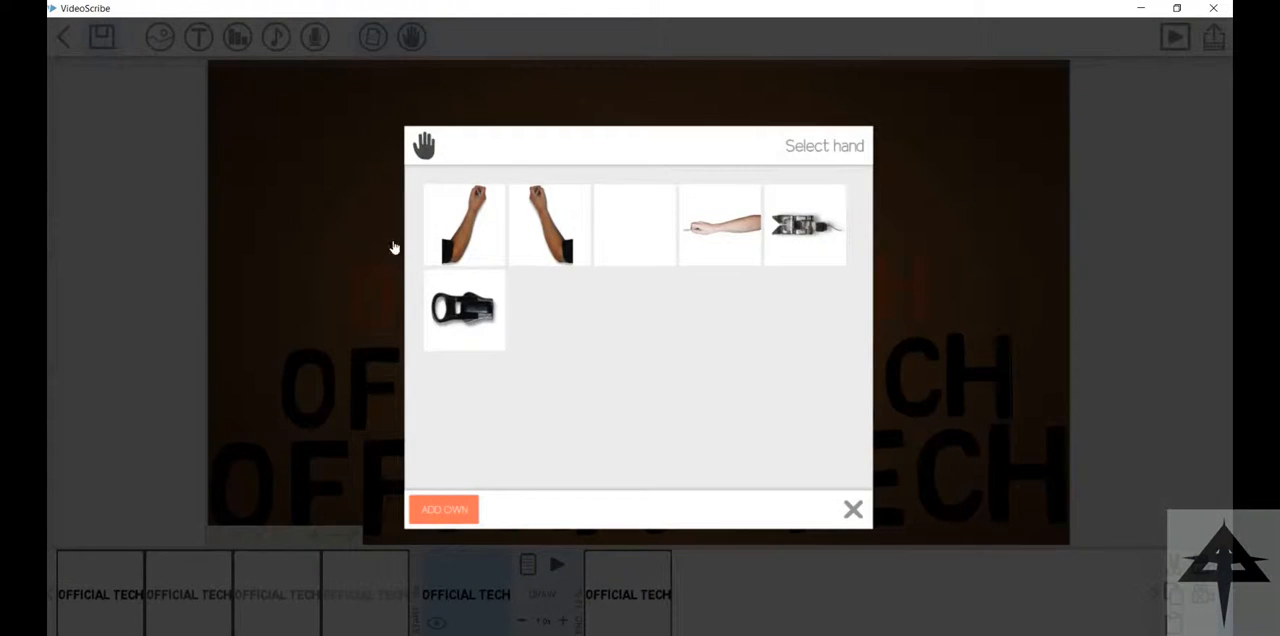
{"action": "left_click", "coordinate": [464, 308]}
{"action": "left_click", "coordinate": [826, 494]}
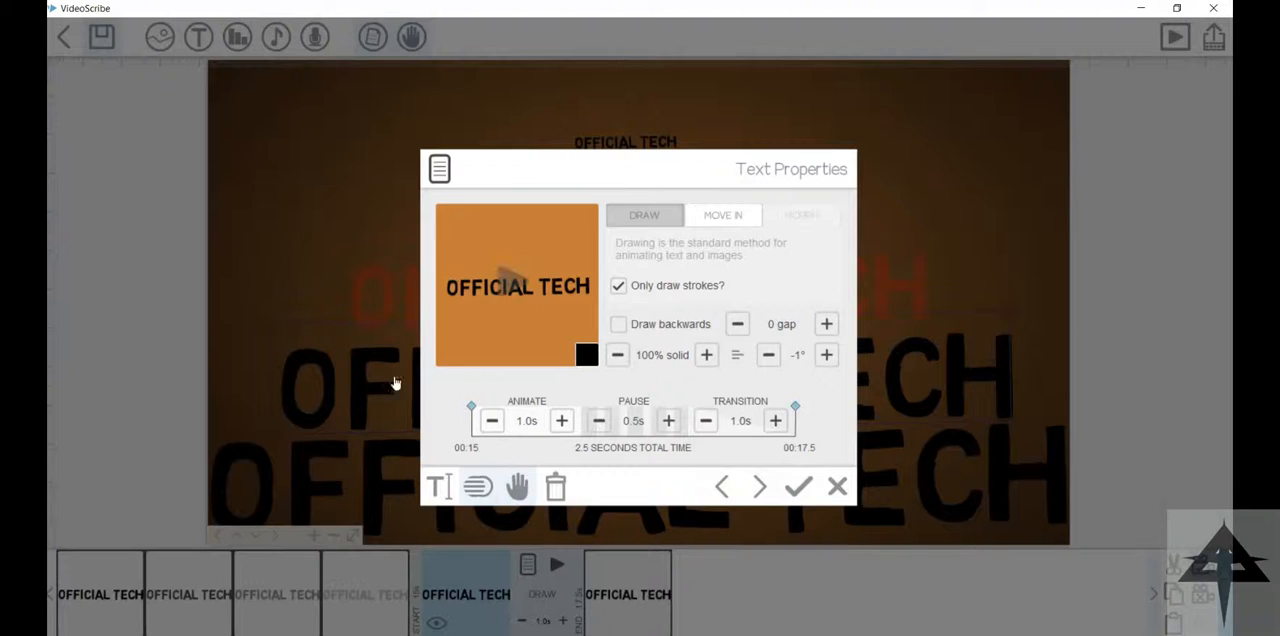
Step: Recolour the fifth "OFFICIAL TECH" text green
{"action": "left_click", "coordinate": [437, 486]}
{"action": "left_click", "coordinate": [568, 423]}
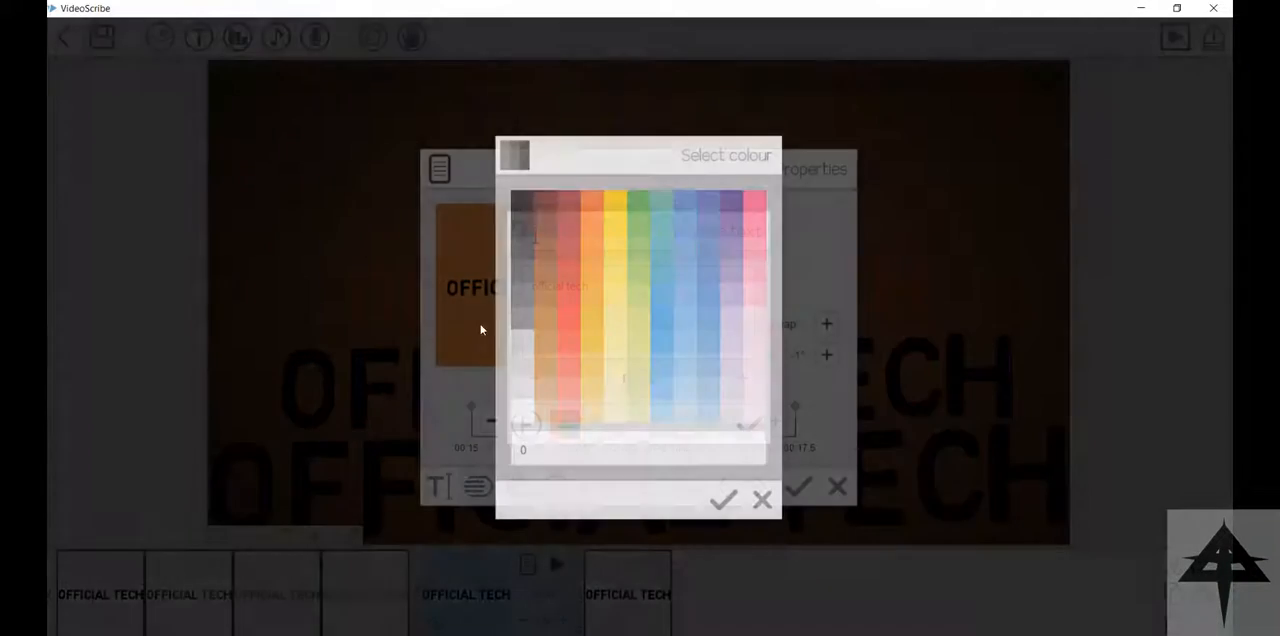
{"action": "left_click", "coordinate": [638, 345]}
{"action": "left_click", "coordinate": [748, 419]}
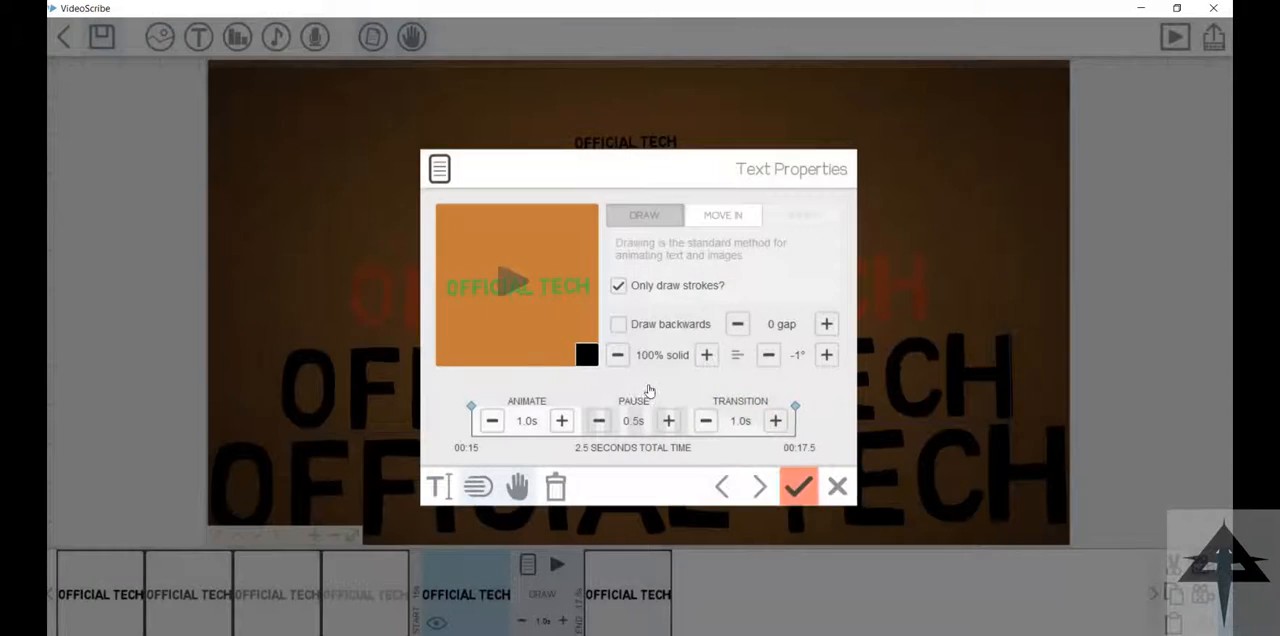
{"action": "left_click", "coordinate": [798, 487]}
Step: Recolour the sixth and largest "OFFICIAL TECH" text blue, and preview the recoloured animation
{"action": "left_click", "coordinate": [533, 402]}
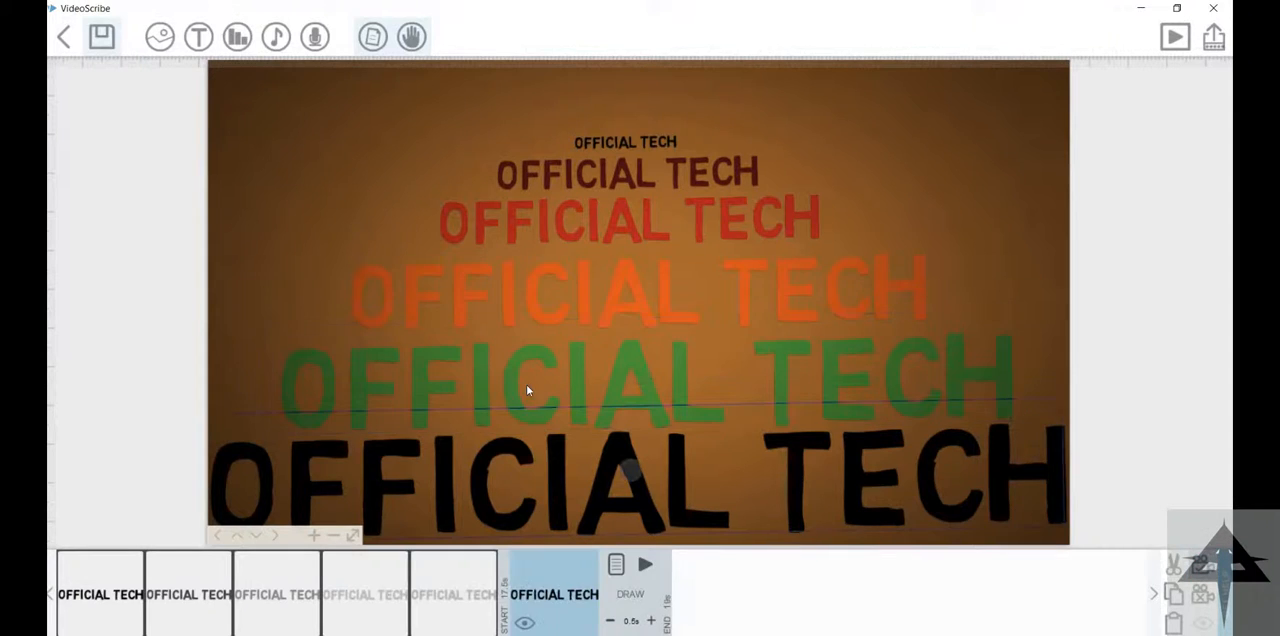
{"action": "double_click", "coordinate": [546, 376]}
{"action": "left_click", "coordinate": [517, 486]}
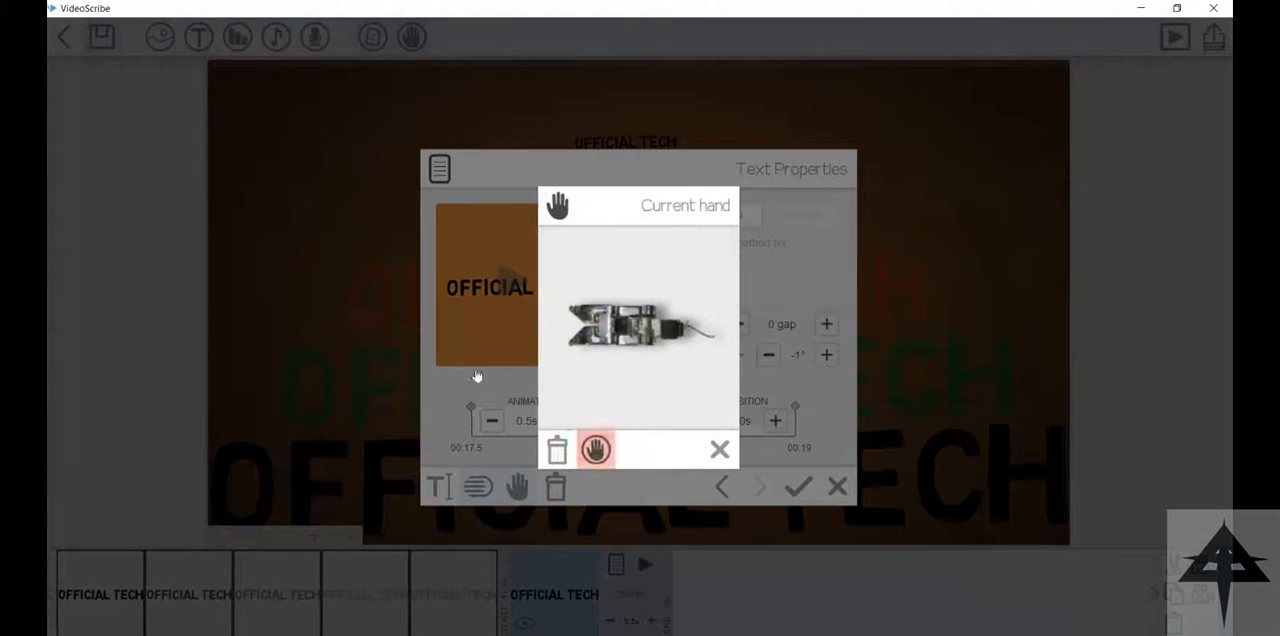
{"action": "left_click", "coordinate": [720, 449]}
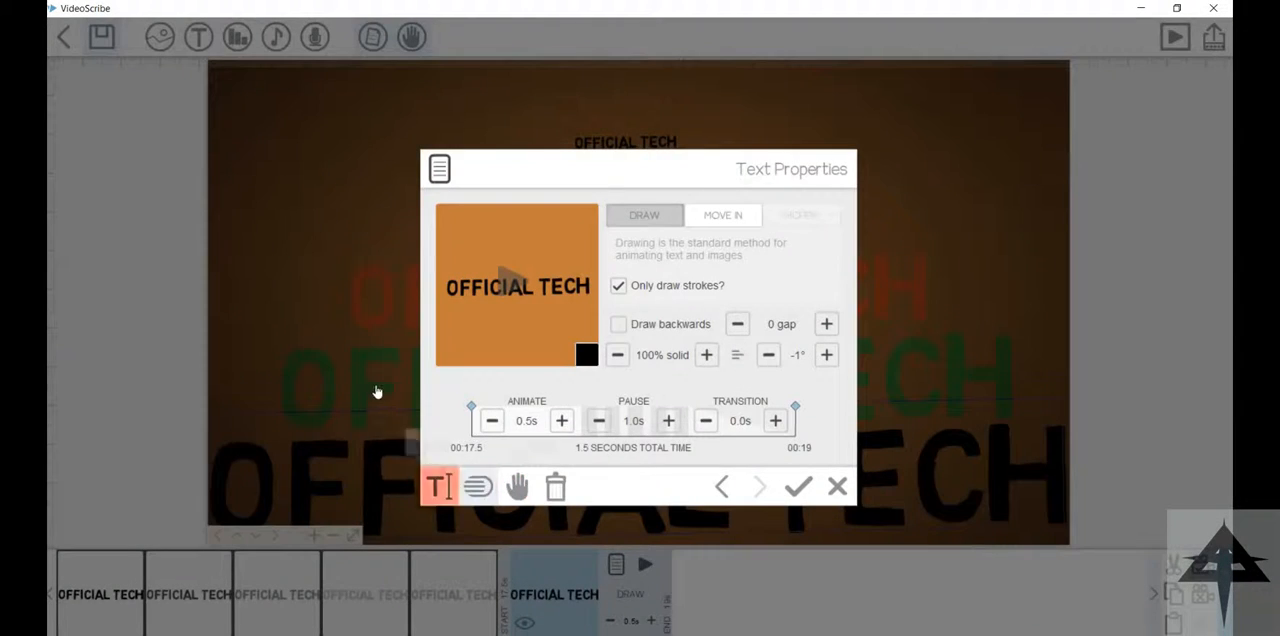
{"action": "left_click", "coordinate": [439, 486]}
{"action": "left_click", "coordinate": [564, 423]}
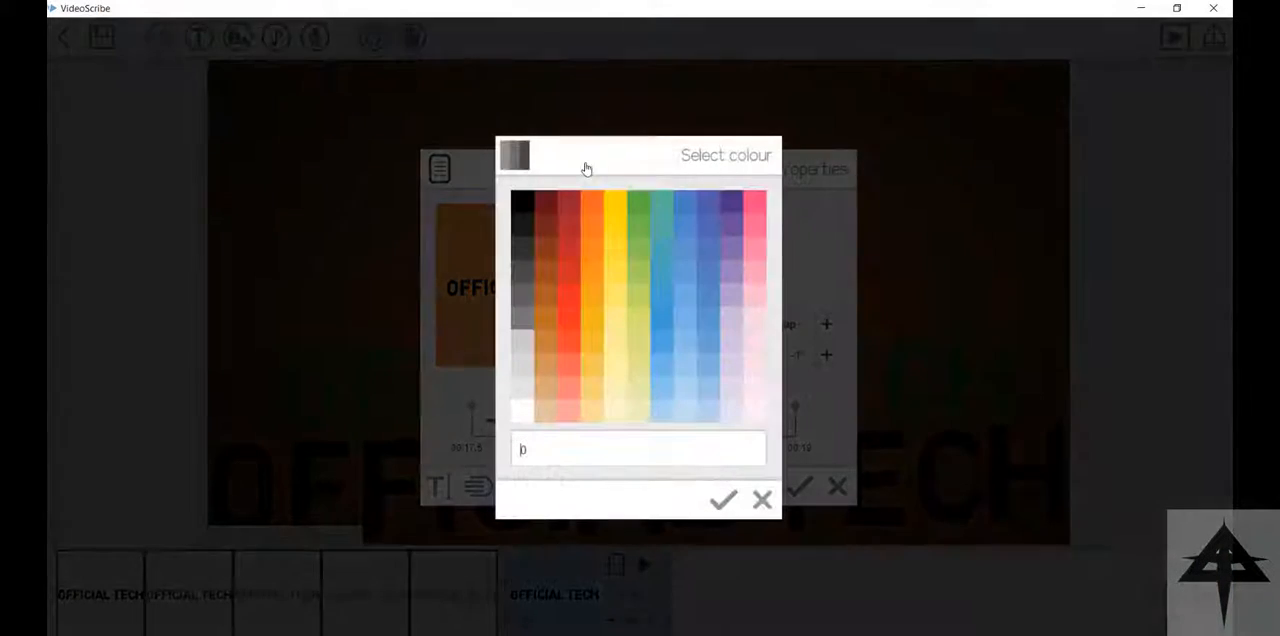
{"action": "left_click", "coordinate": [662, 318]}
{"action": "left_click", "coordinate": [723, 500]}
{"action": "left_click", "coordinate": [751, 425]}
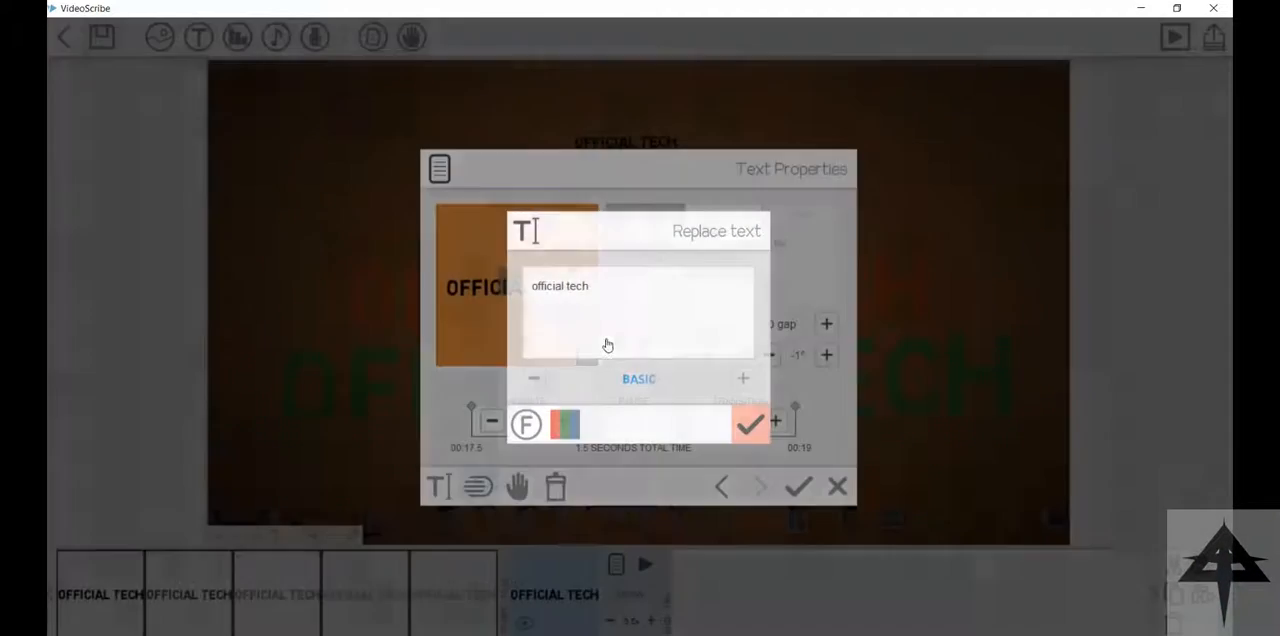
{"action": "left_click", "coordinate": [799, 486]}
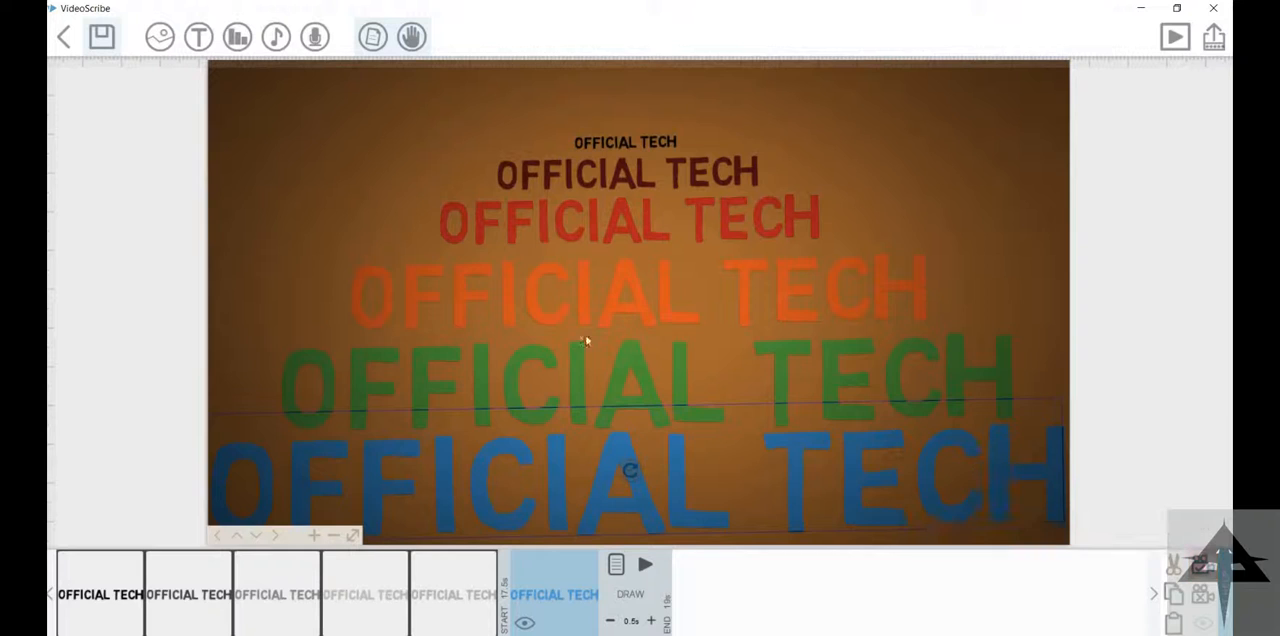
{"action": "left_click", "coordinate": [1175, 37]}
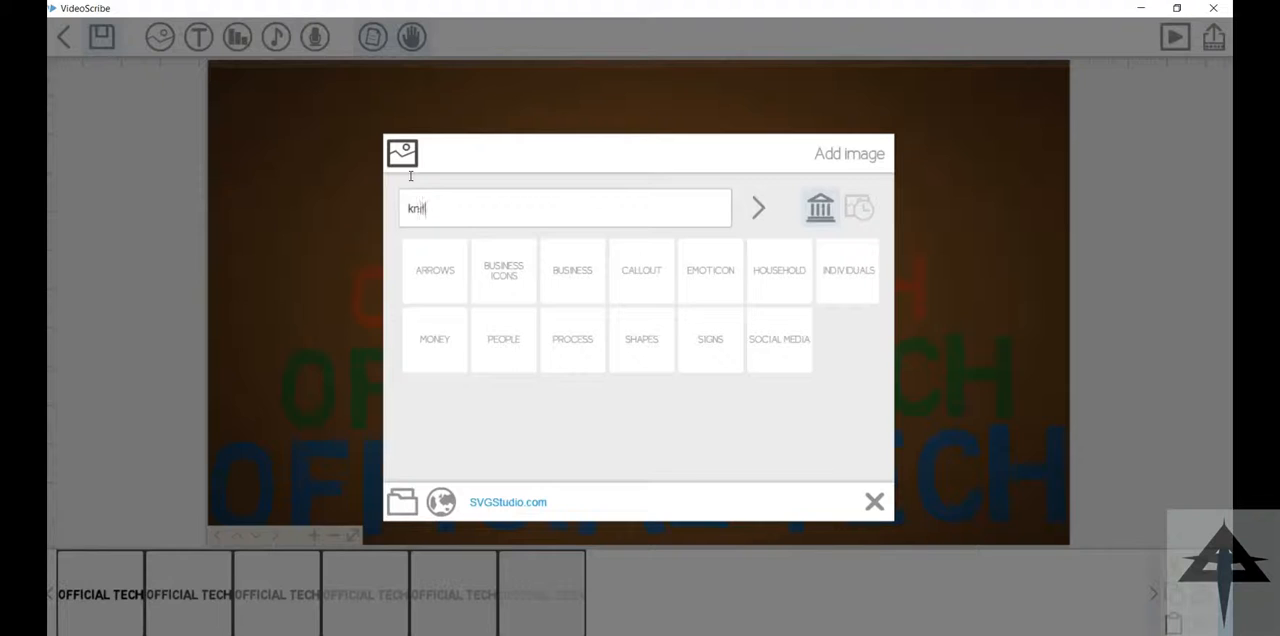
Step: Insert a knife image from the image library, enlarging and rotating it to -70° so it lies diagonally across the stacked texts
{"action": "key", "text": "Return"}
{"action": "left_click", "coordinate": [435, 258]}
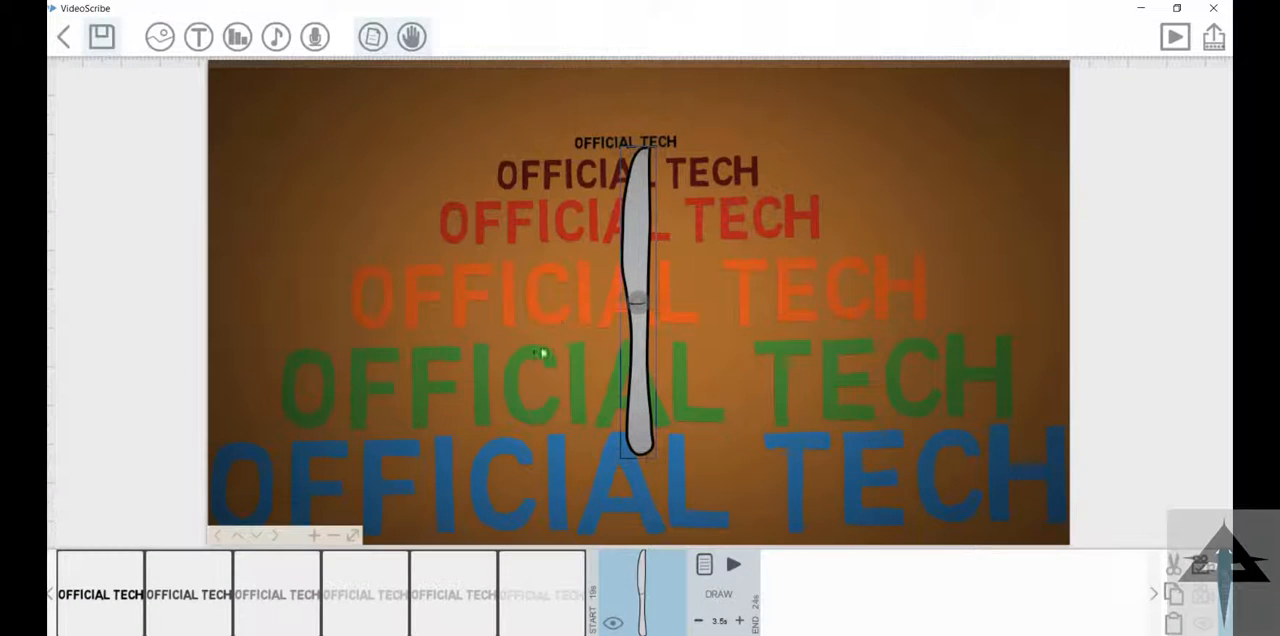
{"action": "left_click_drag", "start_coordinate": [518, 253], "coordinate": [568, 272]}
{"action": "left_click_drag", "start_coordinate": [633, 301], "coordinate": [783, 404]}
{"action": "left_click_drag", "start_coordinate": [725, 337], "coordinate": [779, 305]}
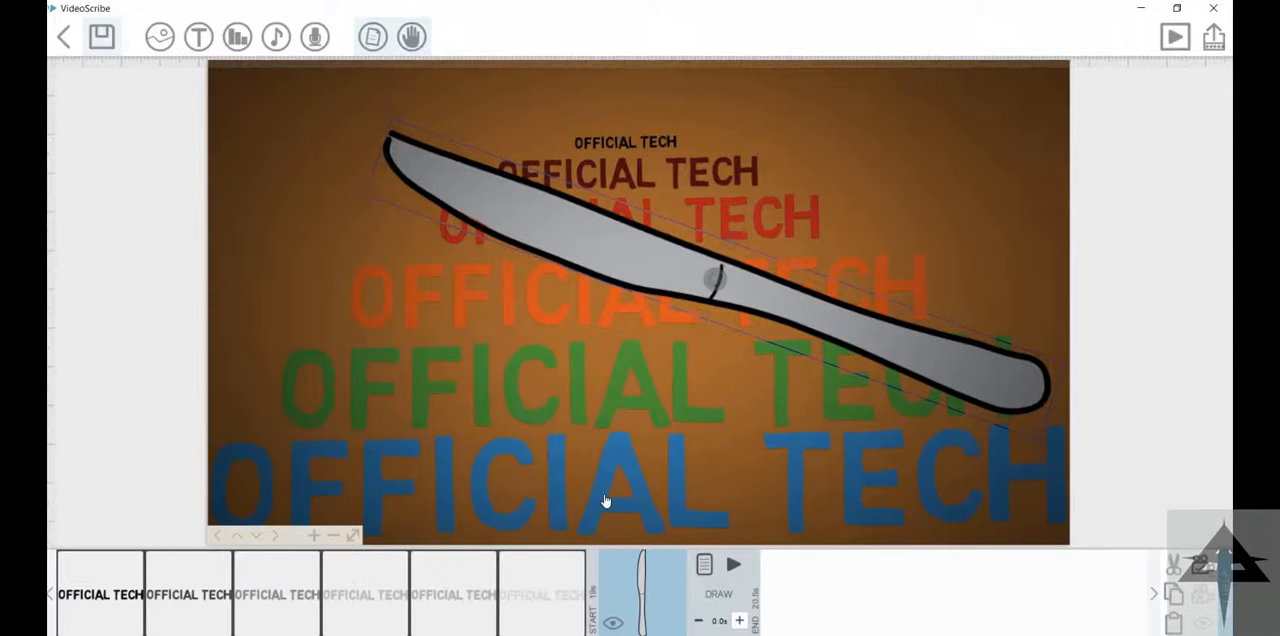
Step: Change the knife image's animation from drawing to Move In with the "Go too far" effect, and preview the animation
{"action": "left_click", "coordinate": [704, 565]}
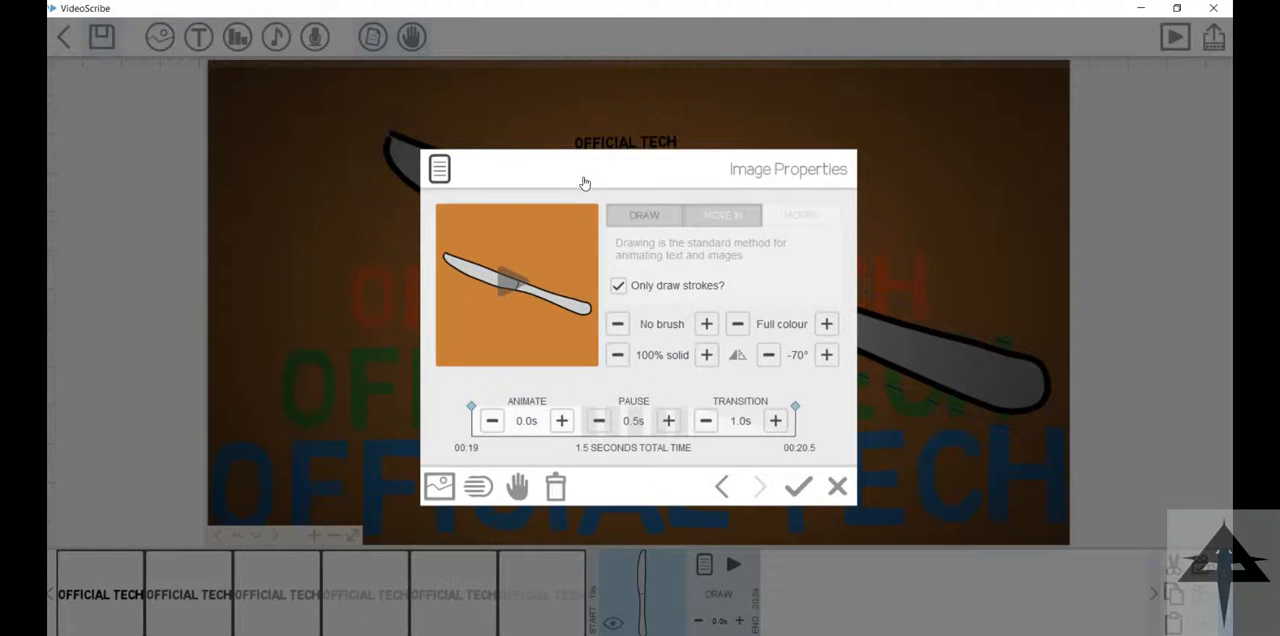
{"action": "left_click", "coordinate": [722, 215]}
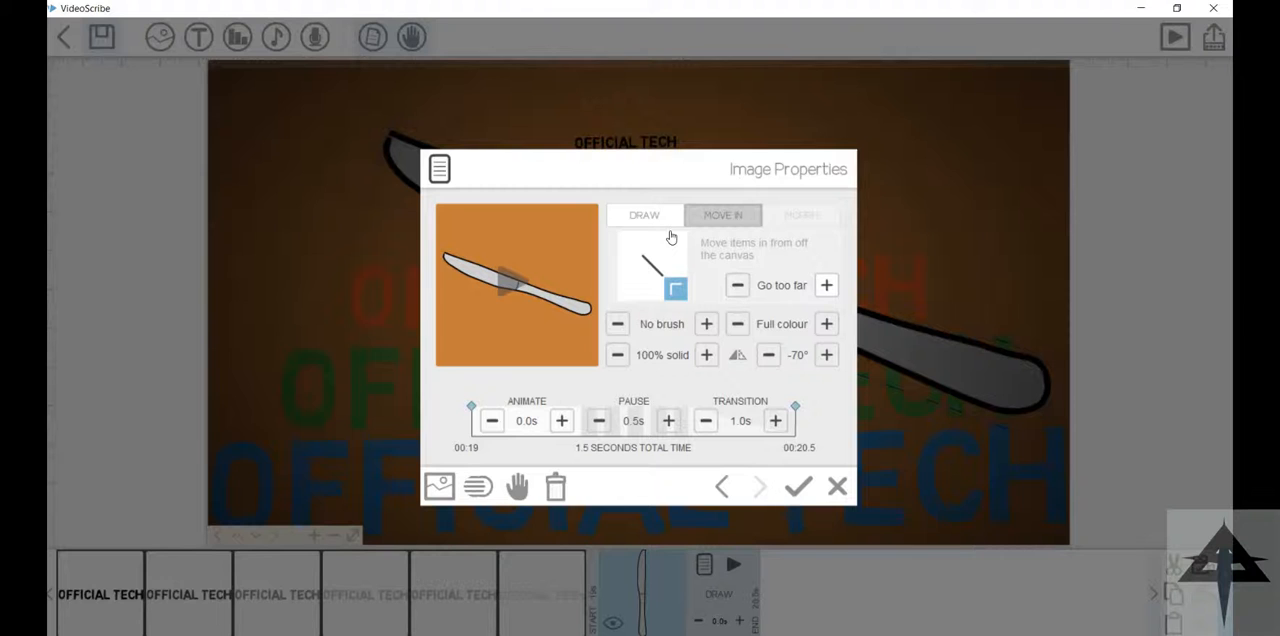
{"action": "left_click", "coordinate": [798, 486]}
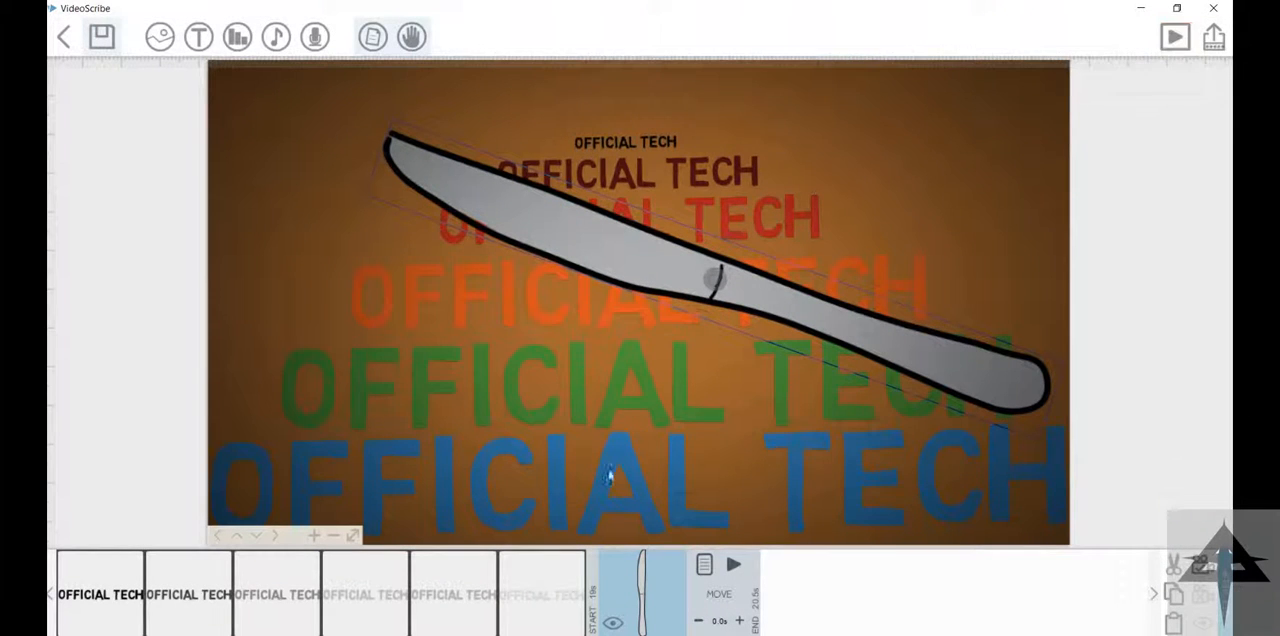
{"action": "left_click", "coordinate": [1175, 36]}
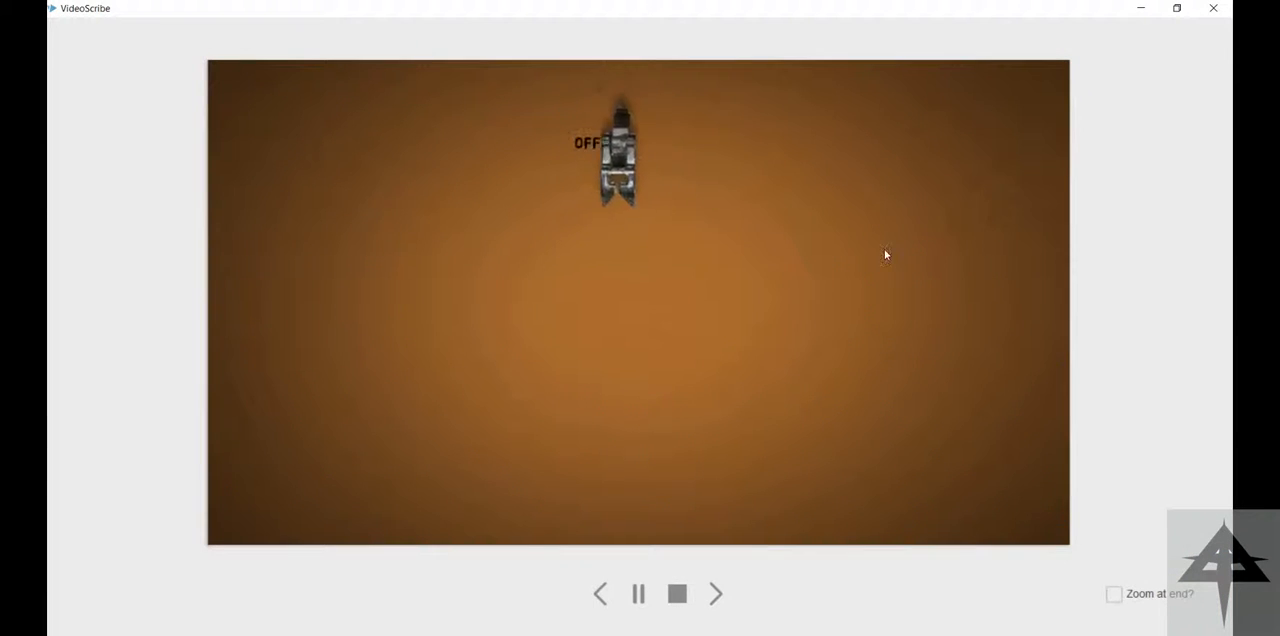
{"action": "left_click", "coordinate": [677, 594]}
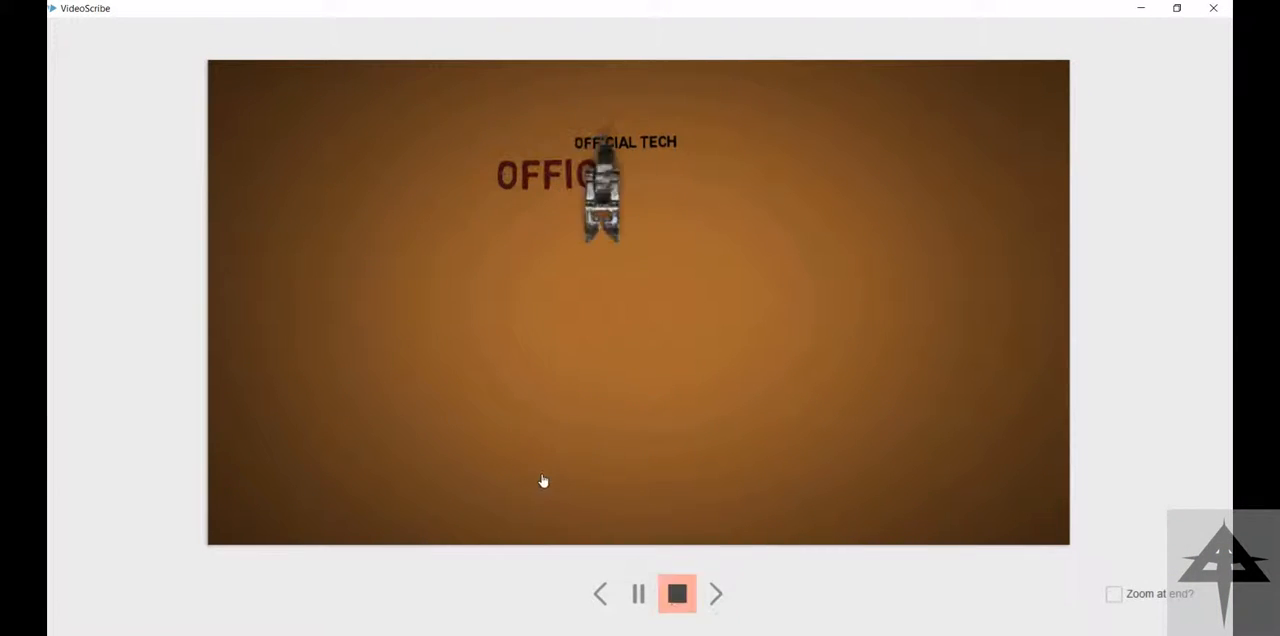
{"action": "left_click", "coordinate": [640, 600]}
{"action": "left_click", "coordinate": [734, 566]}
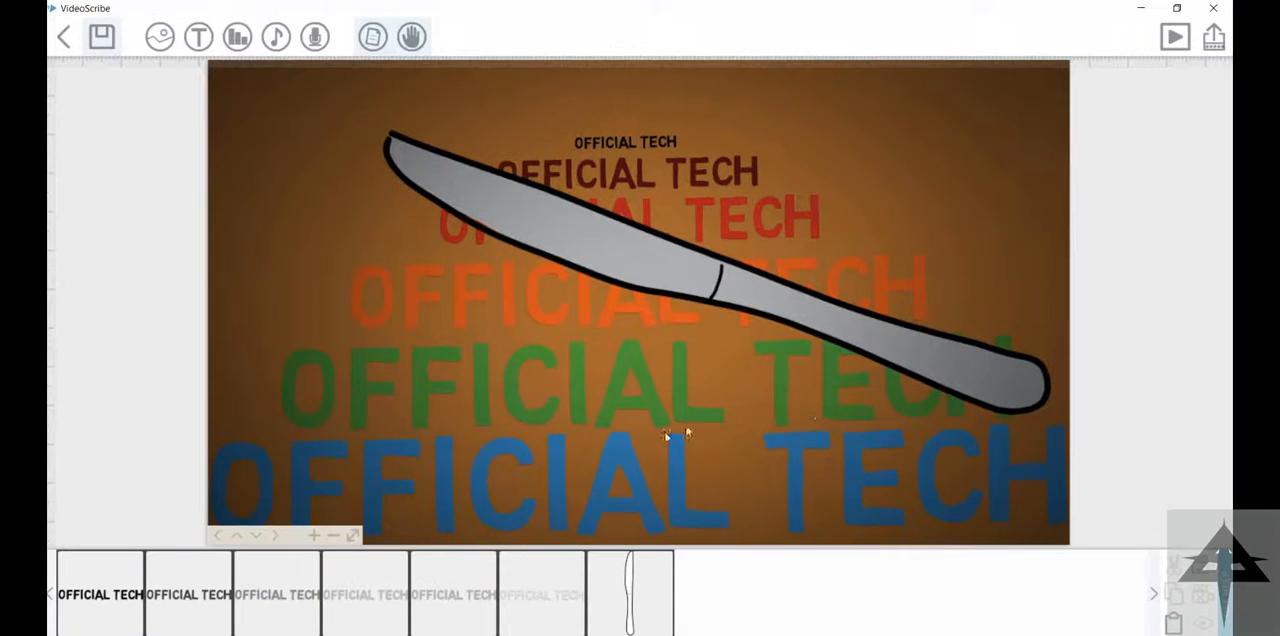
Step: Give the knife image the "Bounce in" move-in effect with a 2.5 s animate time, and preview it
{"action": "left_click", "coordinate": [630, 590]}
{"action": "left_click", "coordinate": [734, 566]}
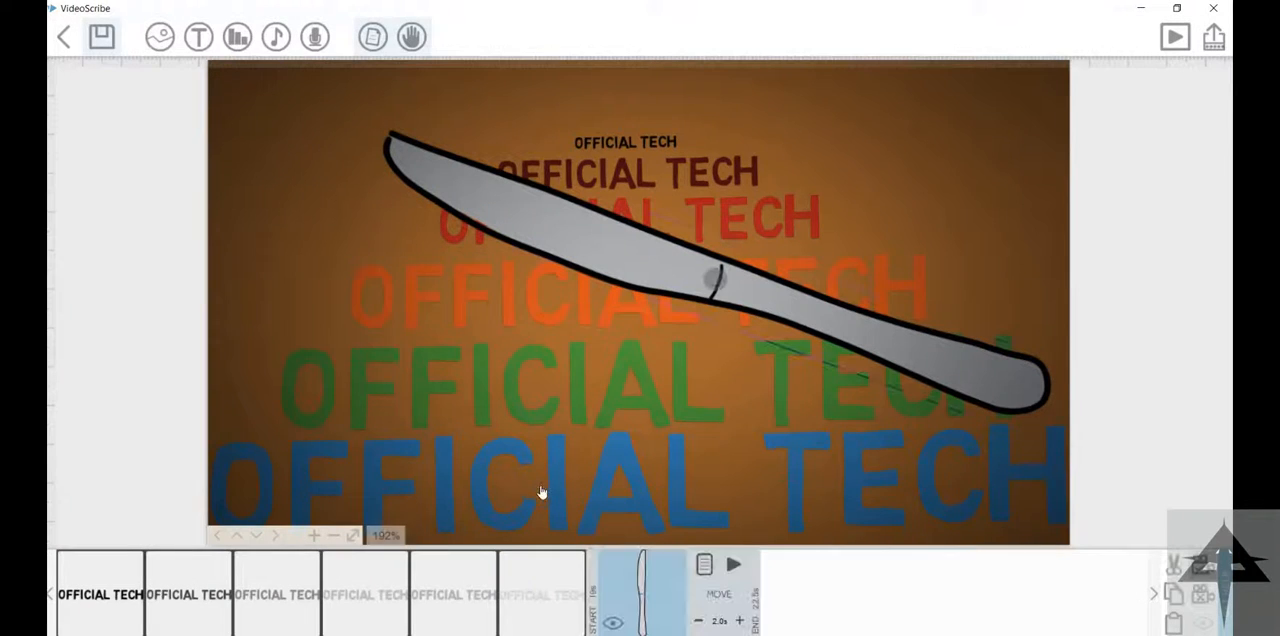
{"action": "left_click", "coordinate": [704, 564]}
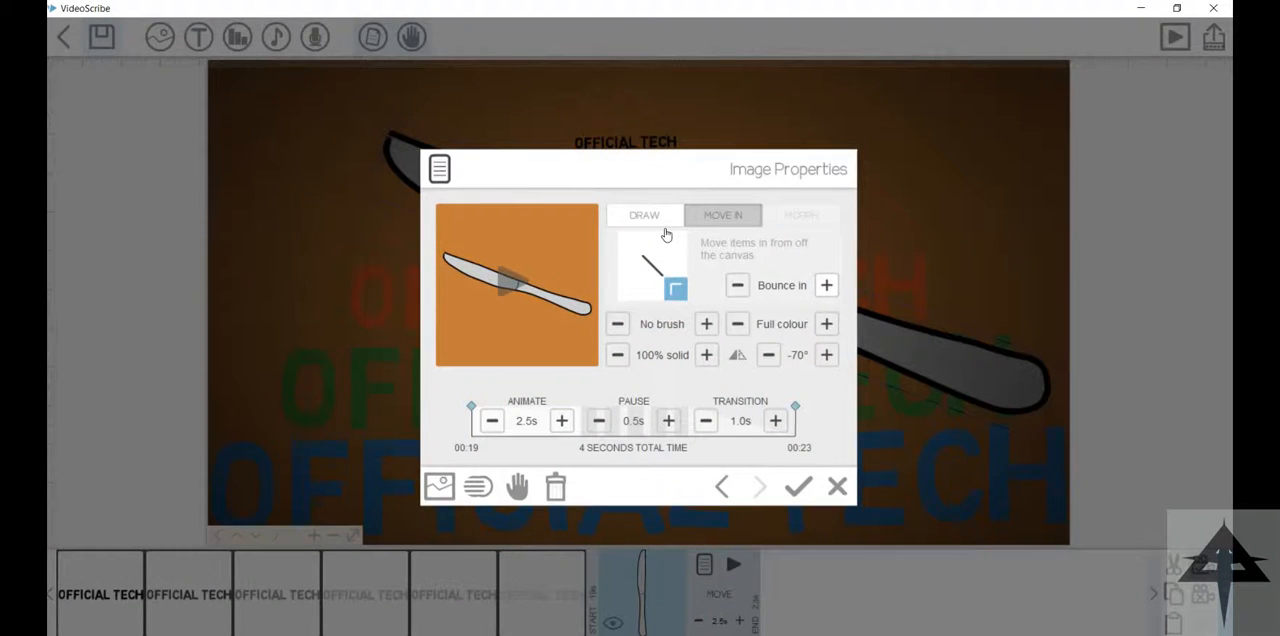
{"action": "left_click", "coordinate": [798, 486]}
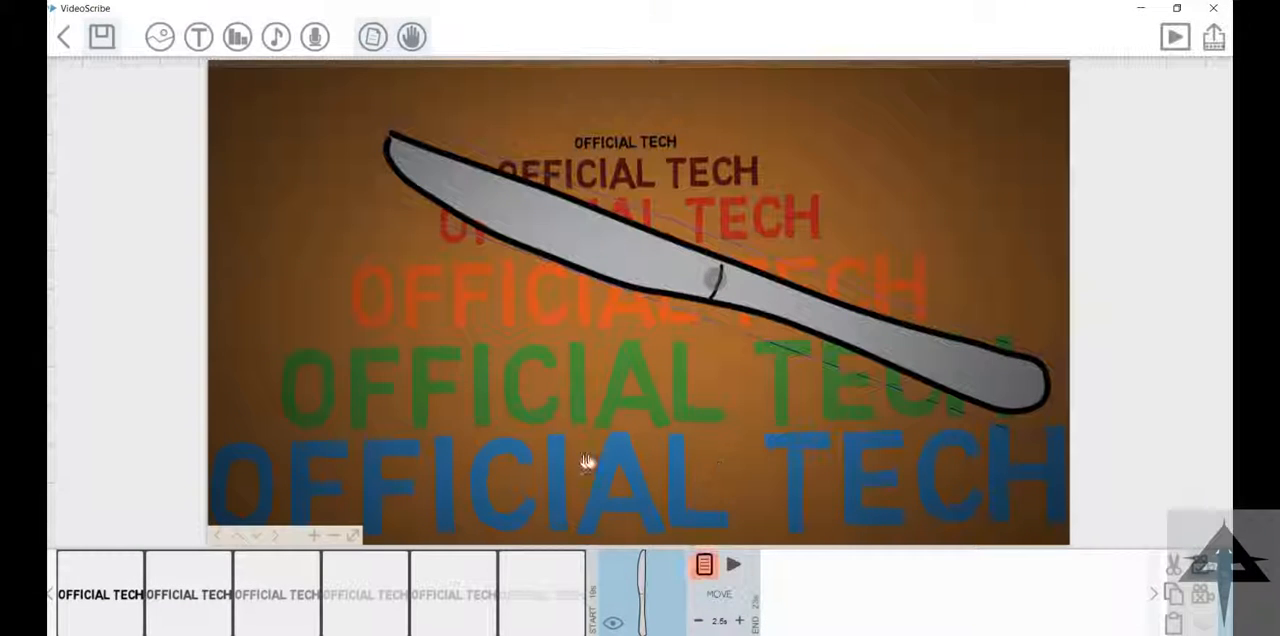
{"action": "left_click", "coordinate": [733, 564]}
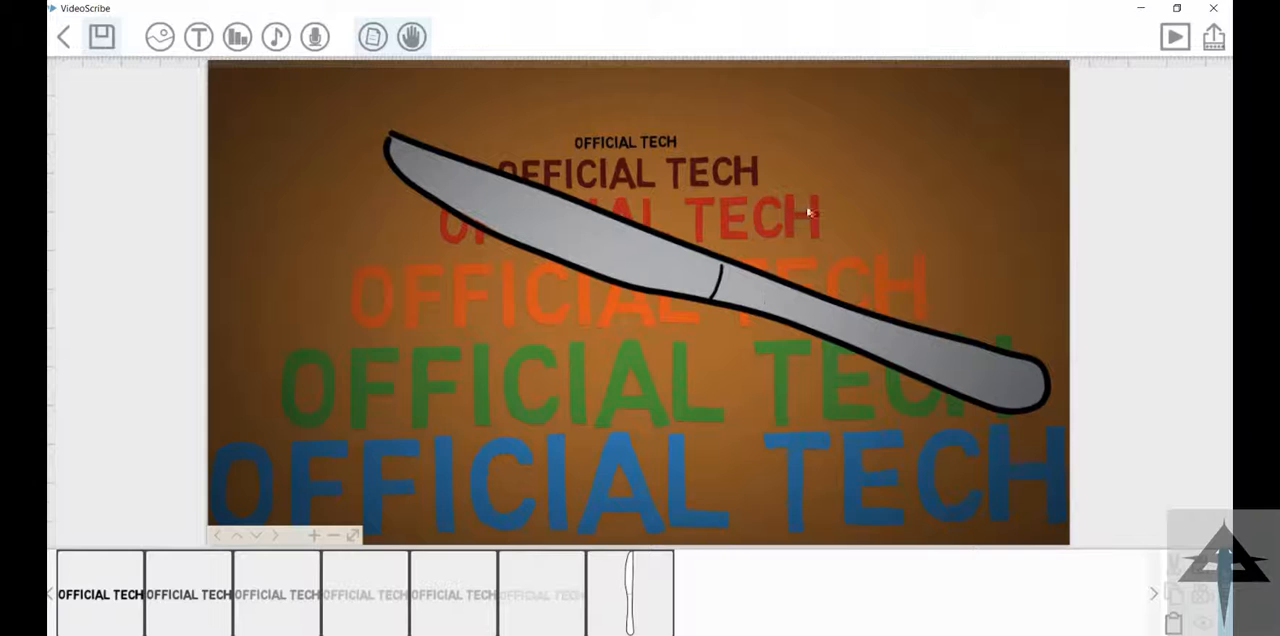
Step: Add the text "PRESENTS" in blue on an empty canvas area below the stacked texts
{"action": "left_click_drag", "start_coordinate": [815, 182], "coordinate": [793, 70]}
{"action": "left_click_drag", "start_coordinate": [778, 143], "coordinate": [817, 69]}
{"action": "left_click_drag", "start_coordinate": [600, 348], "coordinate": [613, 102]}
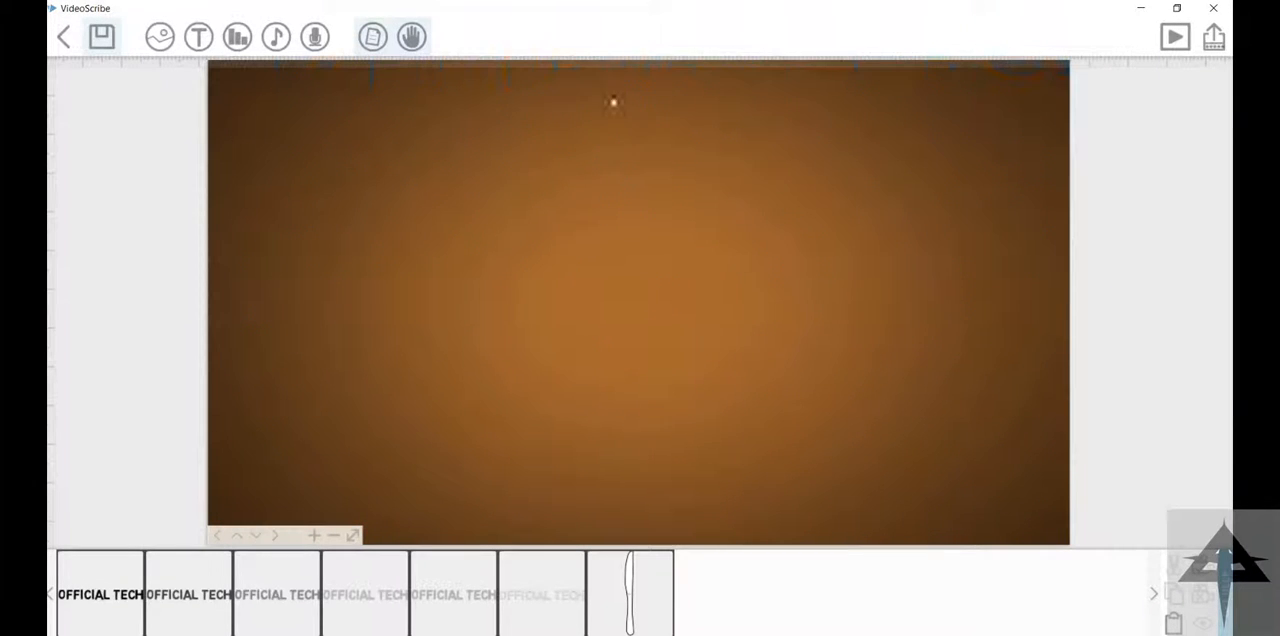
{"action": "left_click", "coordinate": [198, 37]}
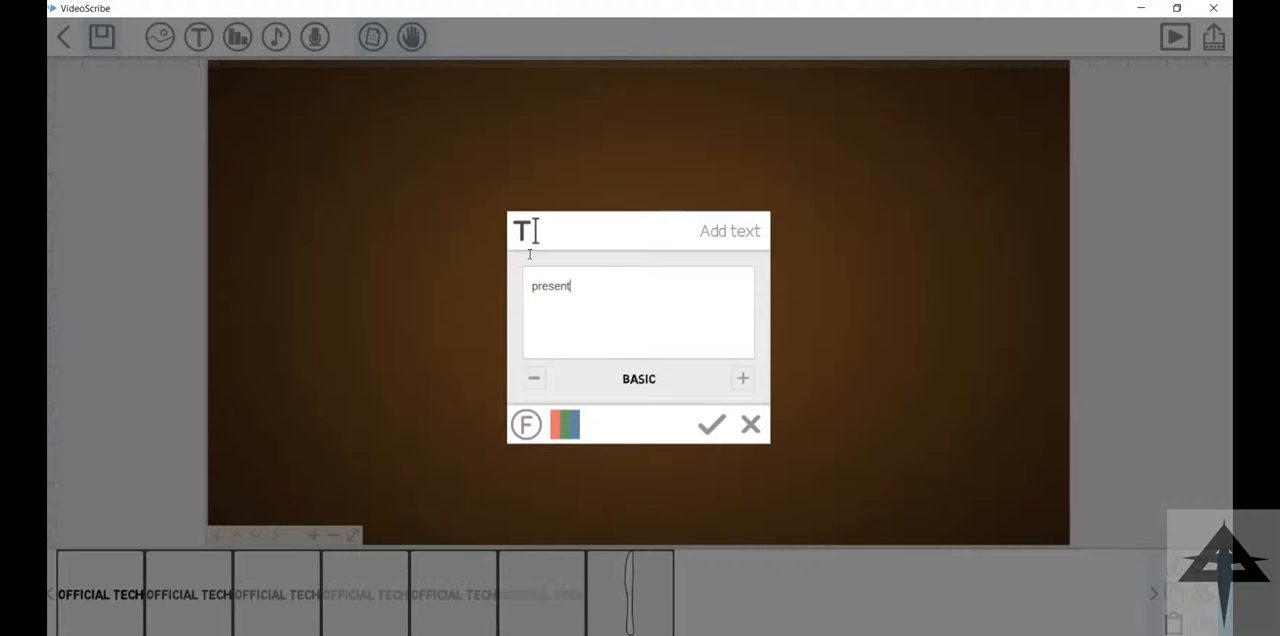
{"action": "left_click", "coordinate": [565, 424]}
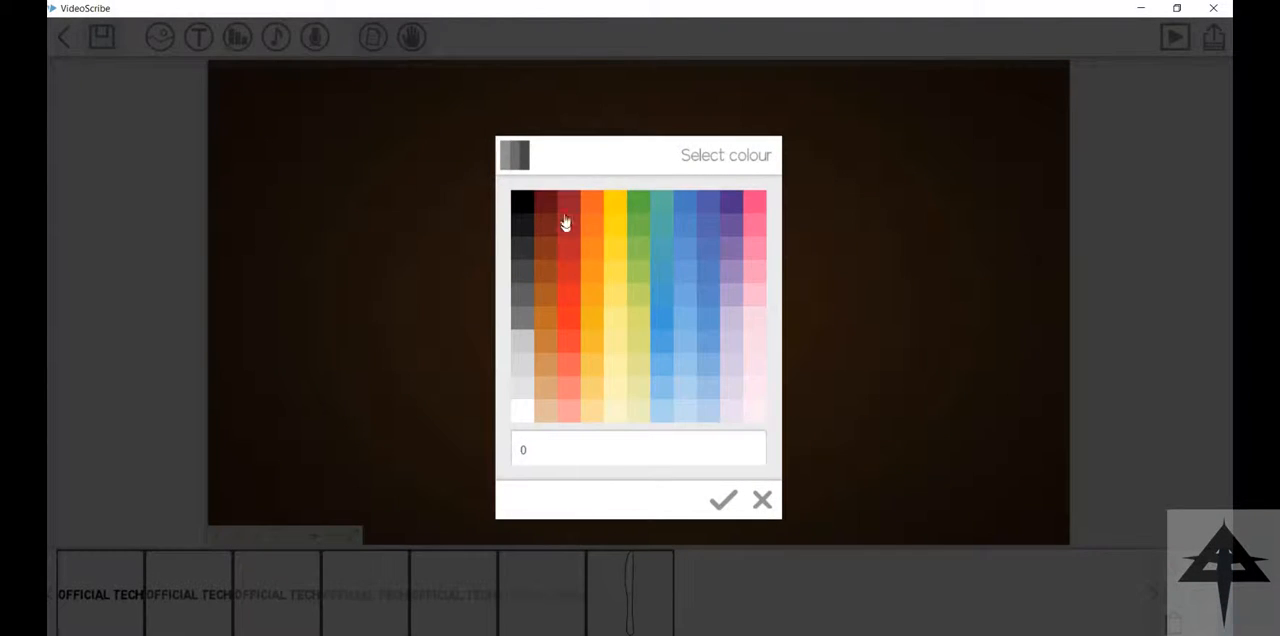
{"action": "left_click", "coordinate": [567, 212]}
{"action": "left_click", "coordinate": [712, 424]}
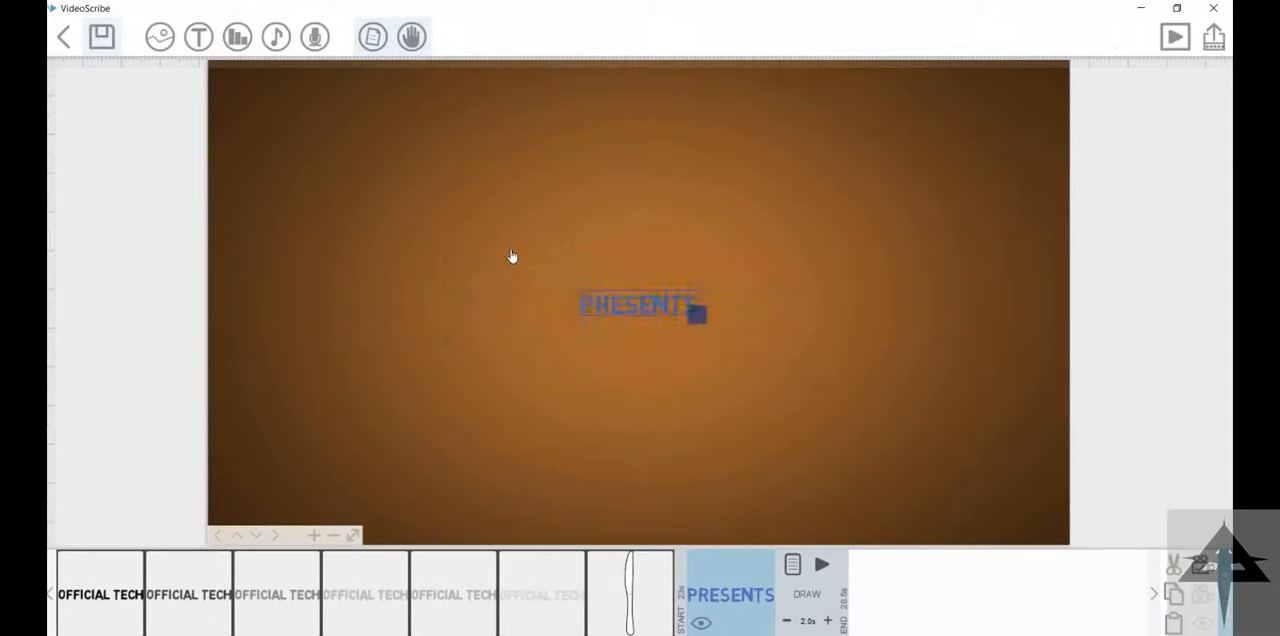
Step: Enlarge "PRESENTS" and place it low on the canvas view, with a 0.5 s animate time and a different drawing hand
{"action": "left_click", "coordinate": [793, 565]}
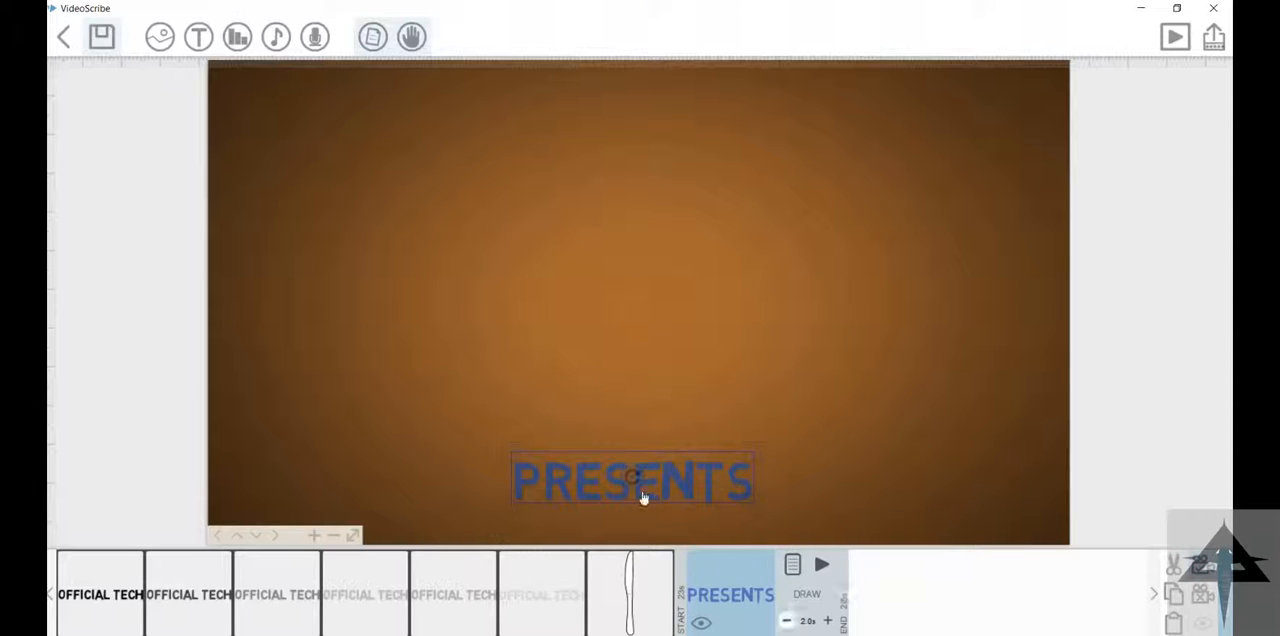
{"action": "left_click", "coordinate": [792, 564]}
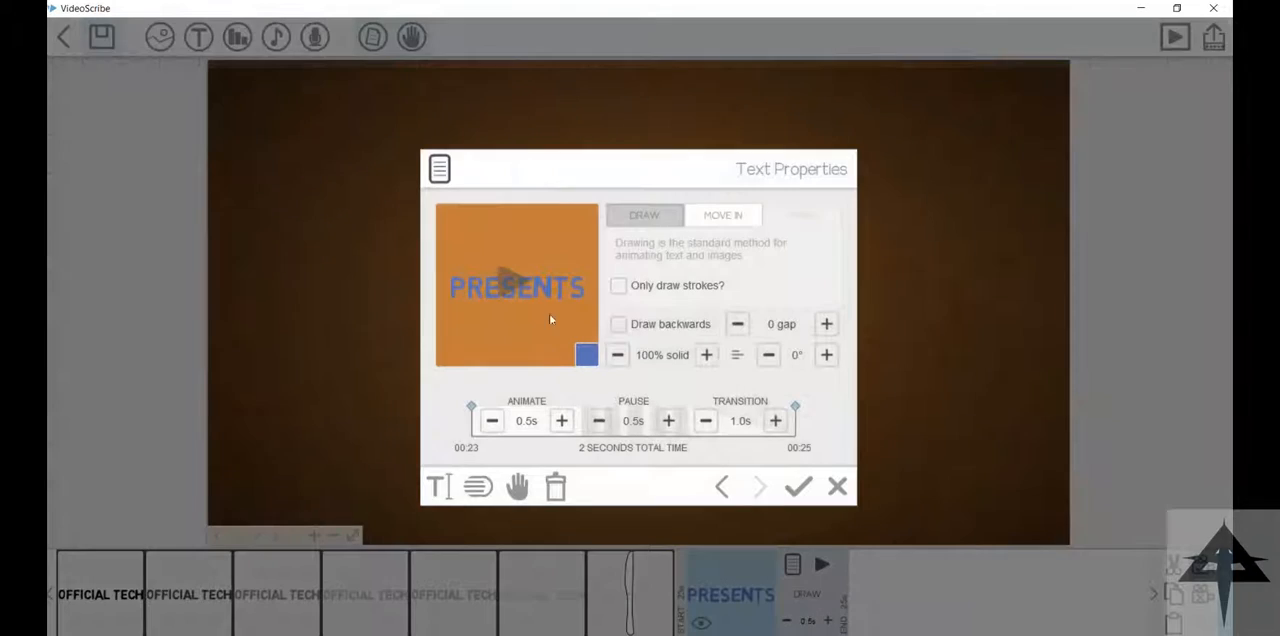
{"action": "left_click", "coordinate": [517, 486]}
{"action": "left_click", "coordinate": [551, 220]}
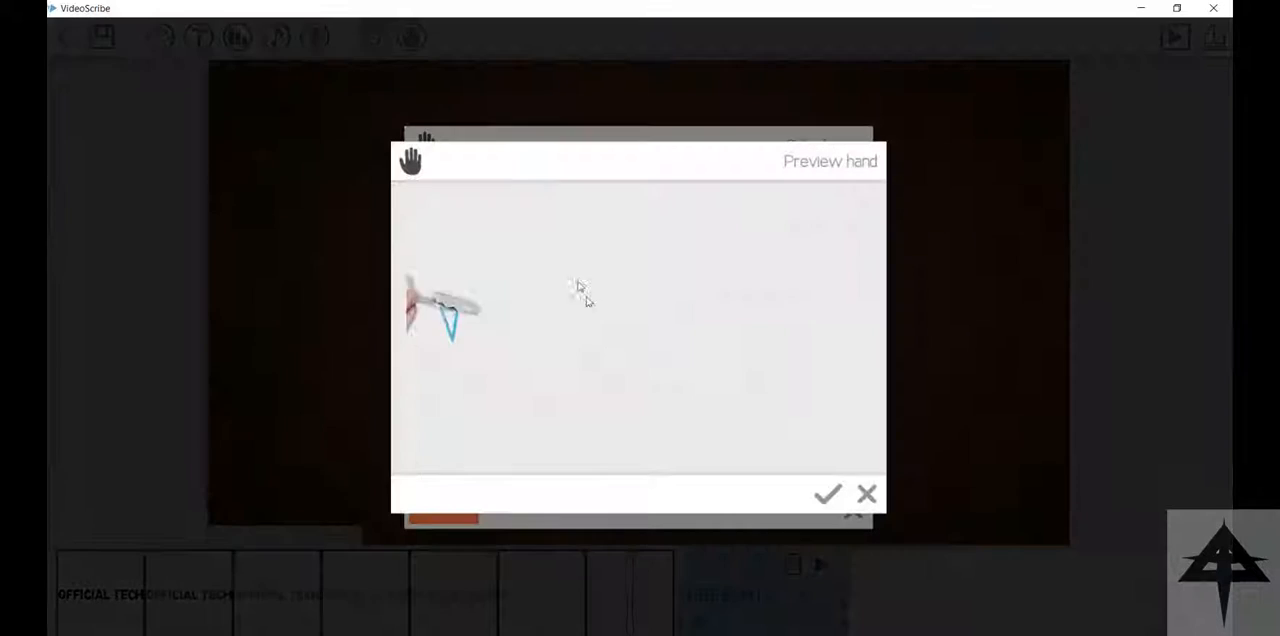
{"action": "left_click", "coordinate": [828, 494]}
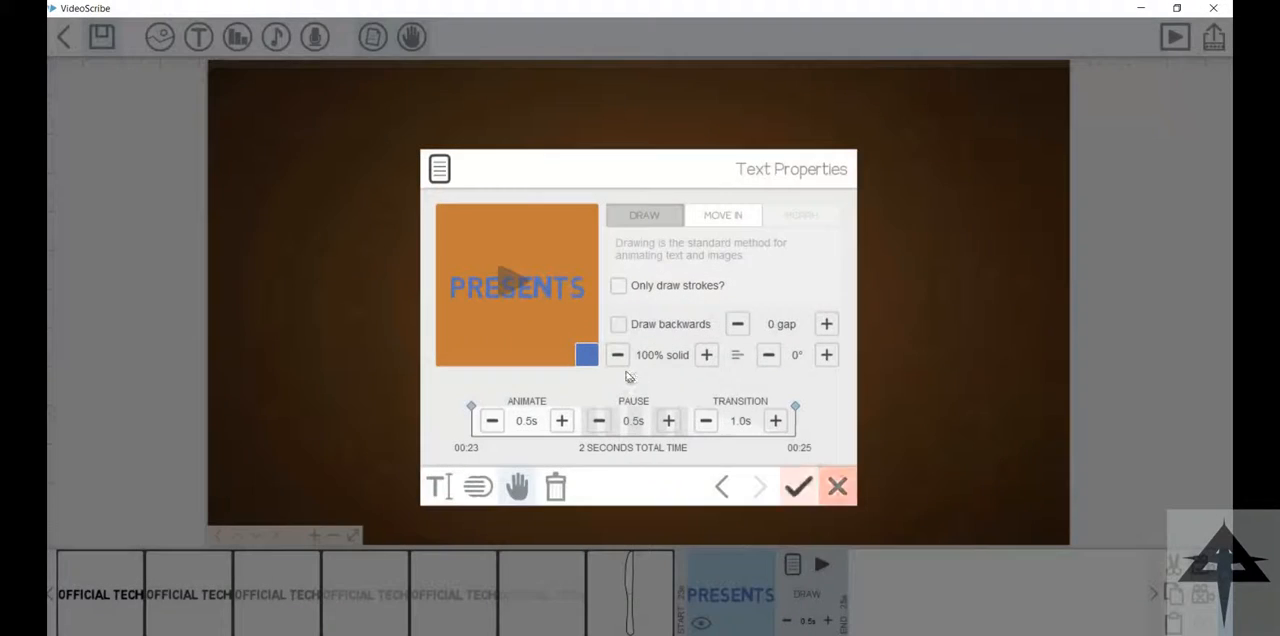
{"action": "left_click", "coordinate": [799, 486]}
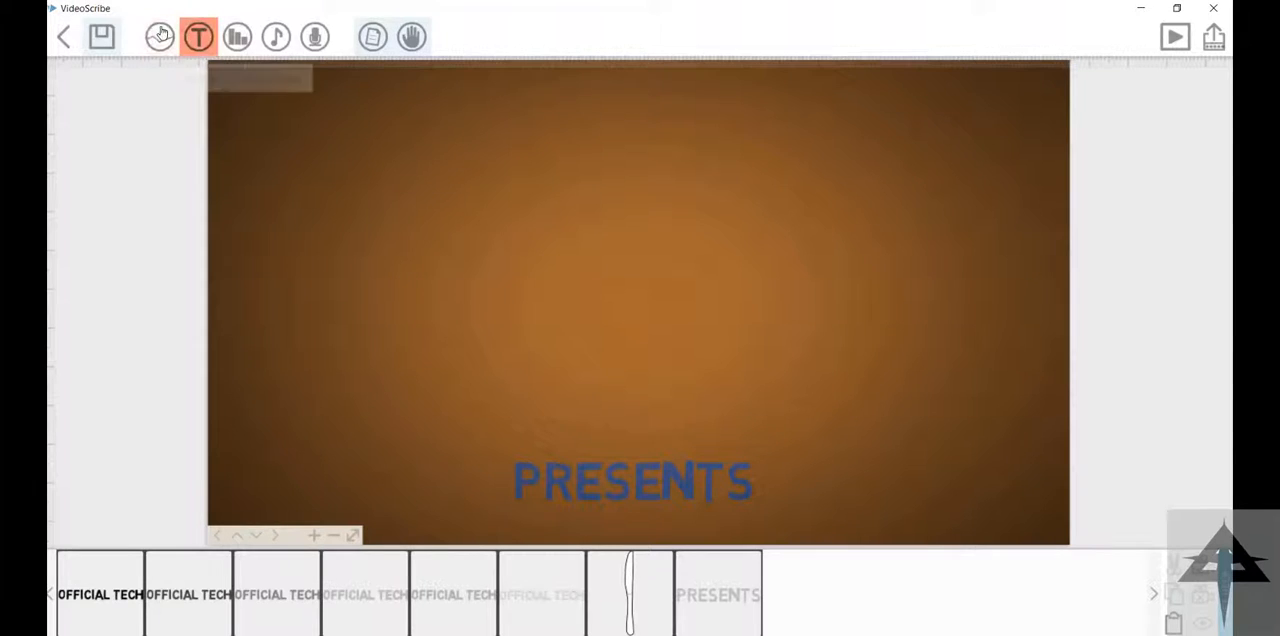
Step: Import the picture of a purple 3D cube structure from the Saved Pictures folder
{"action": "left_click", "coordinate": [198, 37]}
{"action": "key", "text": "Escape"}
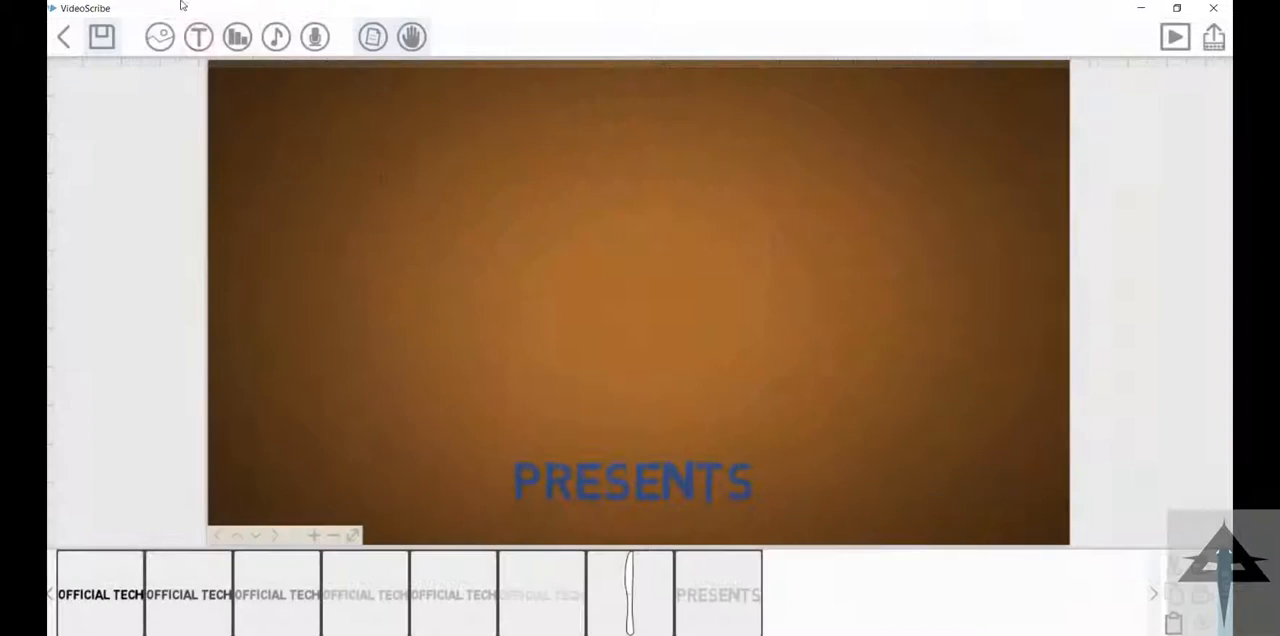
{"action": "left_click", "coordinate": [160, 37]}
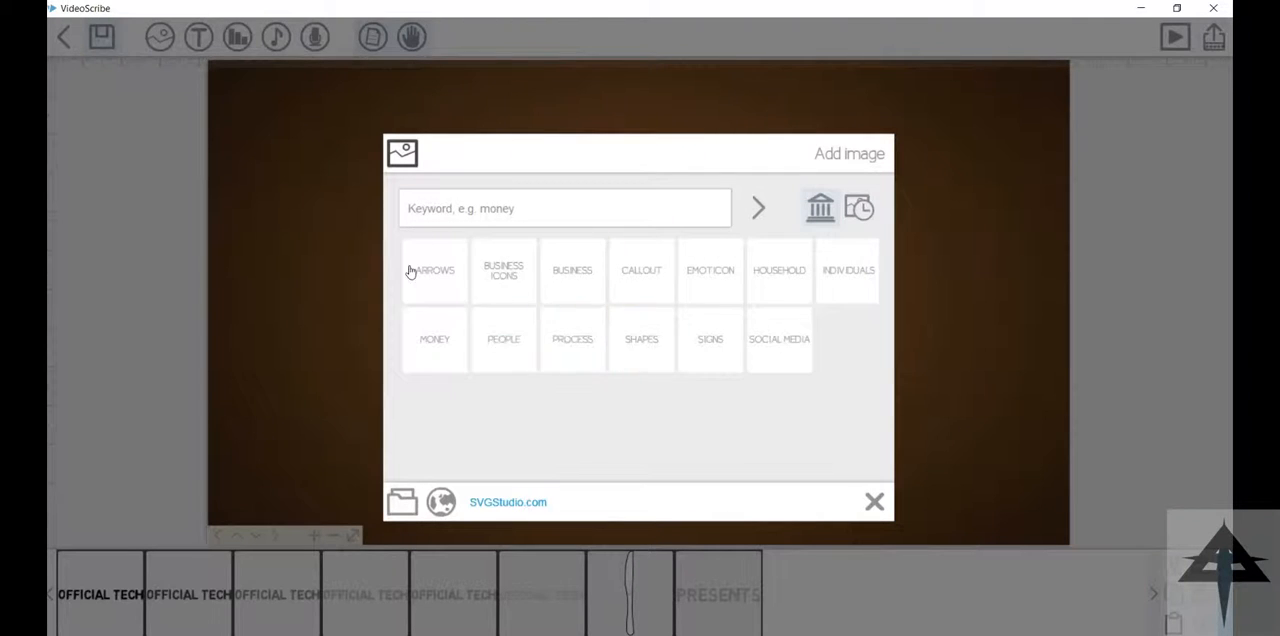
{"action": "left_click", "coordinate": [401, 502]}
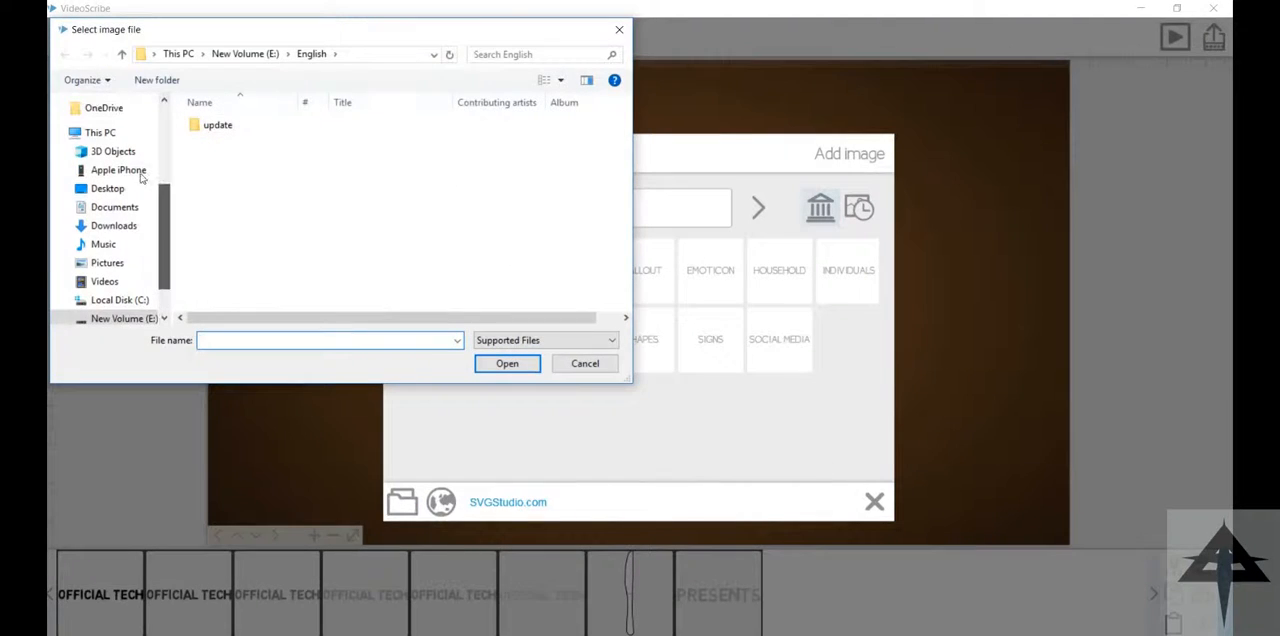
{"action": "left_click", "coordinate": [107, 262]}
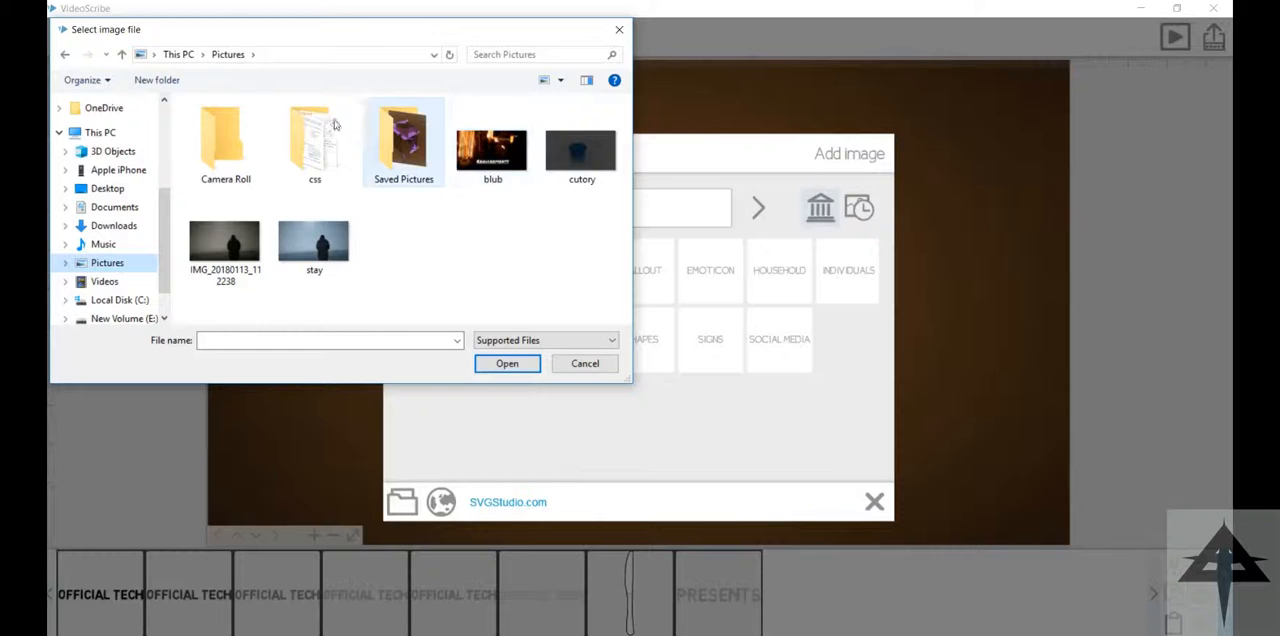
{"action": "double_click", "coordinate": [403, 145]}
{"action": "double_click", "coordinate": [236, 125]}
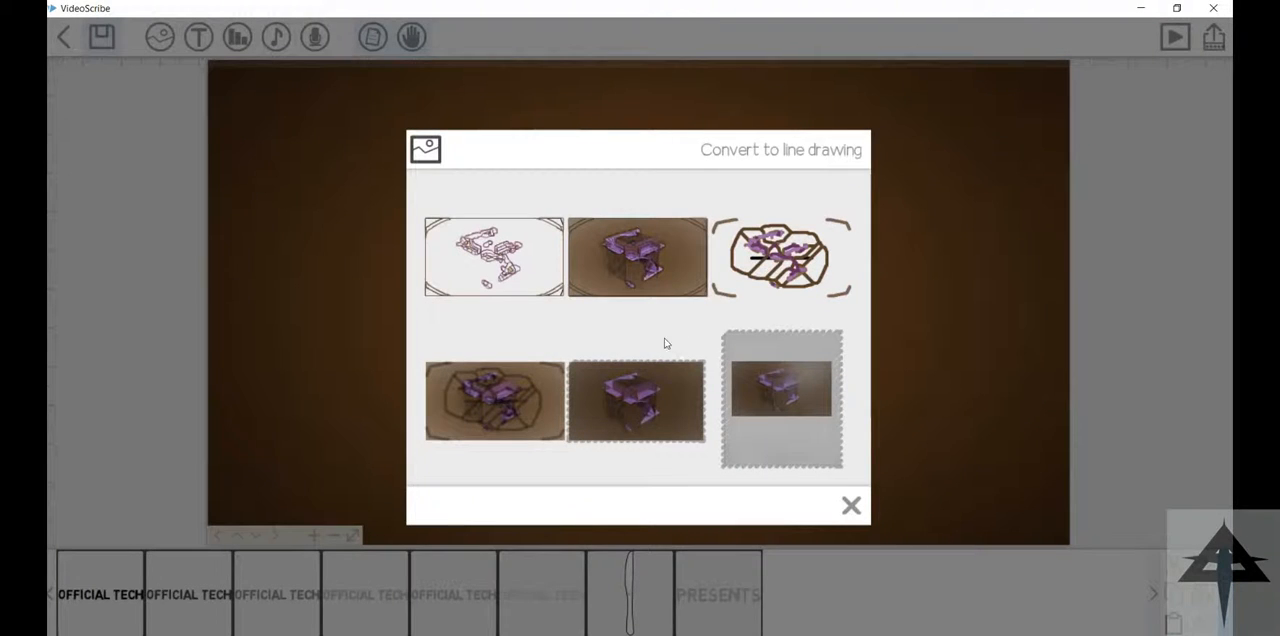
Step: Choose a line-drawing conversion for the cube picture, enlarge it and centre it above "PRESENTS"
{"action": "left_click", "coordinate": [511, 212]}
{"action": "left_click_drag", "start_coordinate": [795, 391], "coordinate": [880, 438]}
{"action": "left_click_drag", "start_coordinate": [600, 293], "coordinate": [592, 261]}
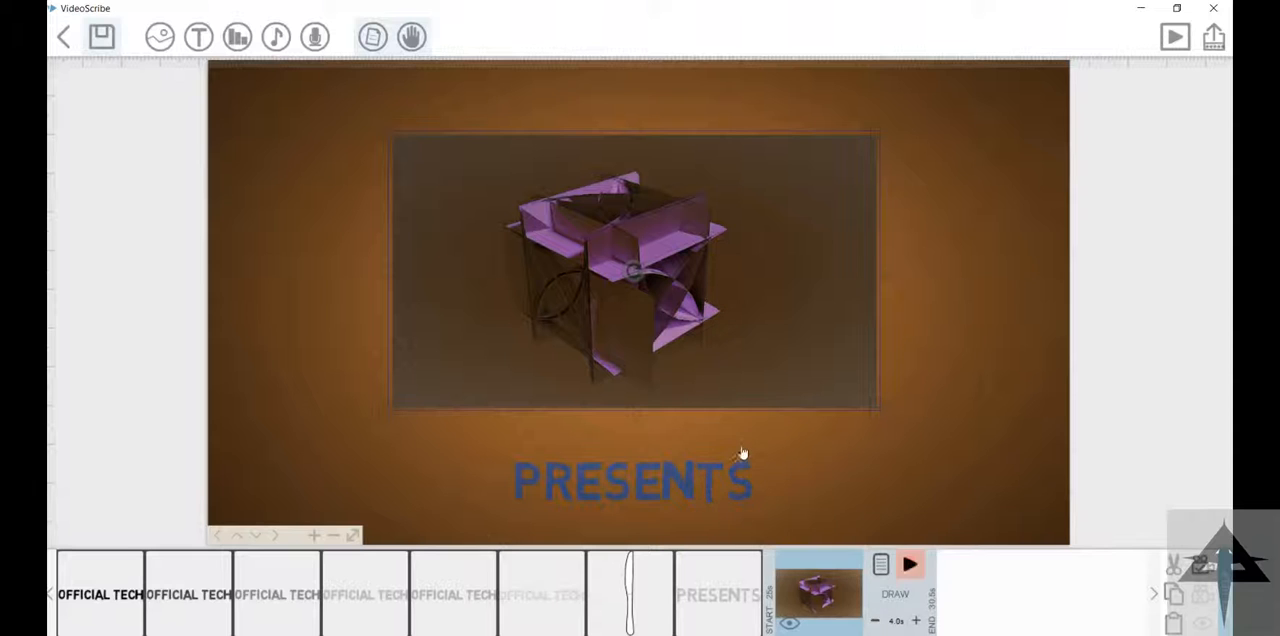
{"action": "left_click", "coordinate": [629, 464]}
{"action": "left_click", "coordinate": [823, 565]}
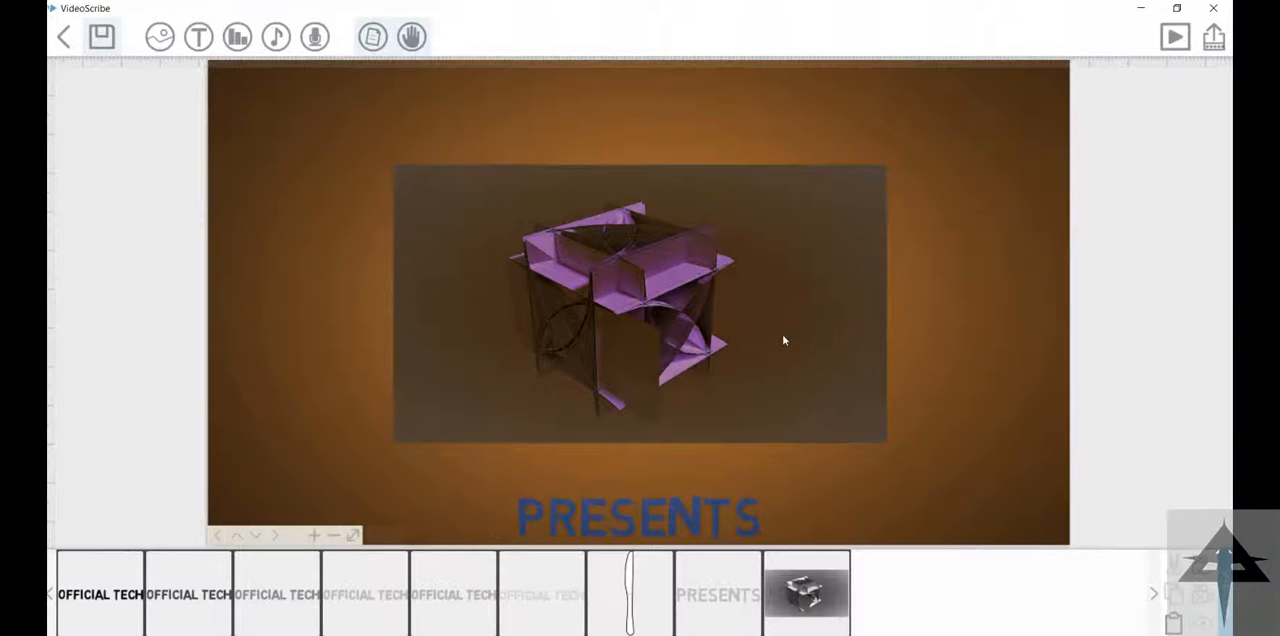
Step: Browse the People category of the image library and search for "road", inserting no image
{"action": "left_click_drag", "start_coordinate": [781, 397], "coordinate": [749, 66]}
{"action": "left_click_drag", "start_coordinate": [651, 332], "coordinate": [645, 212]}
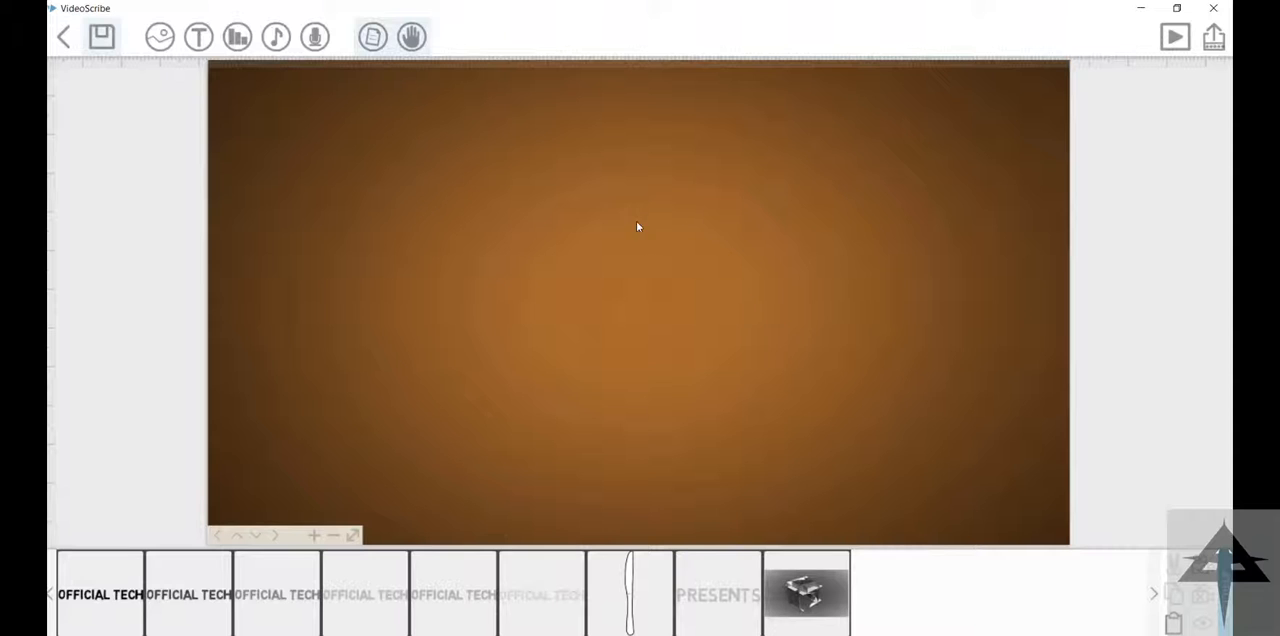
{"action": "left_click", "coordinate": [198, 37]}
{"action": "left_click", "coordinate": [160, 37]}
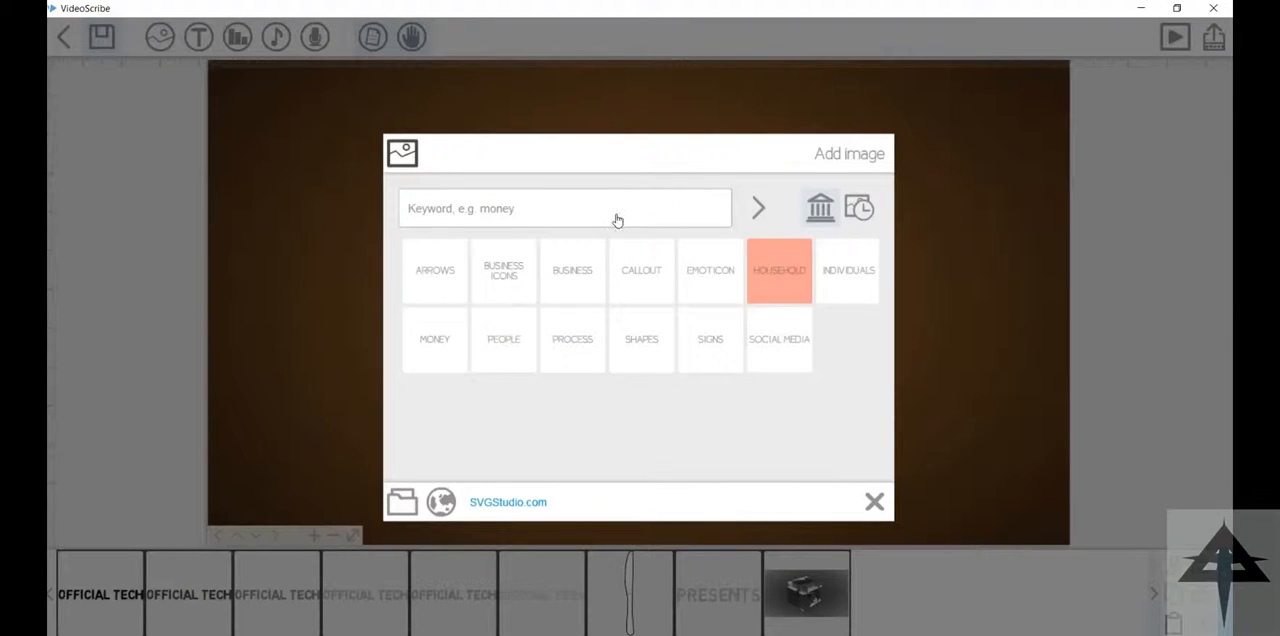
{"action": "left_click", "coordinate": [503, 339]}
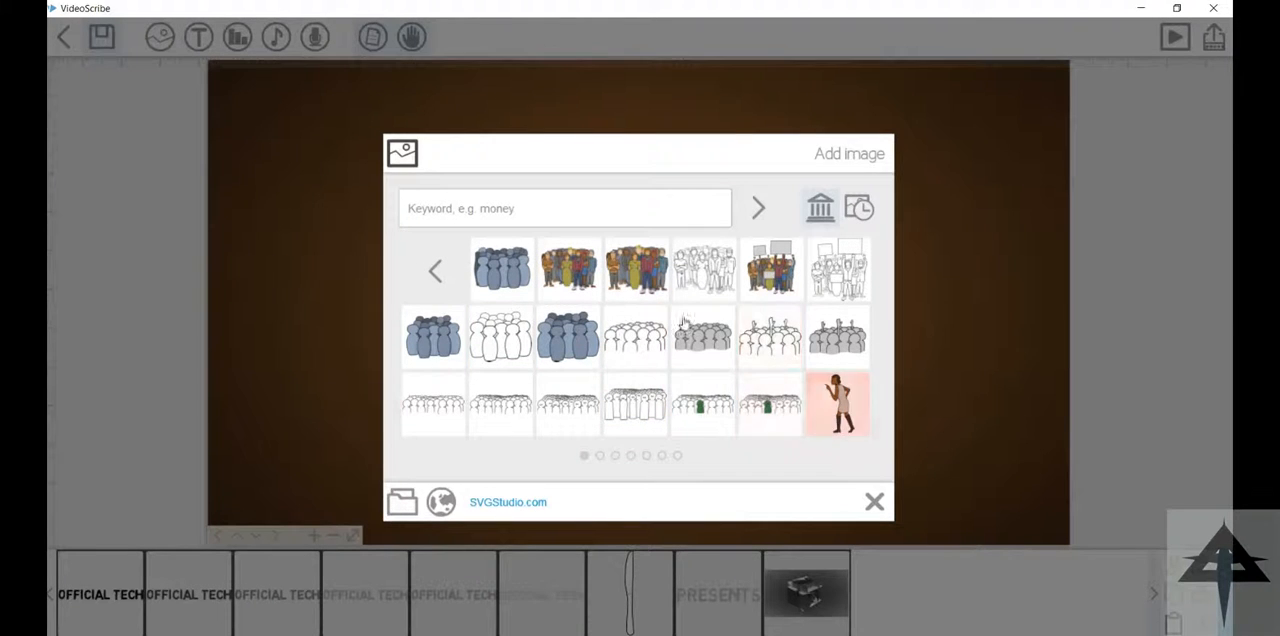
{"action": "left_click_drag", "start_coordinate": [545, 264], "coordinate": [465, 264]}
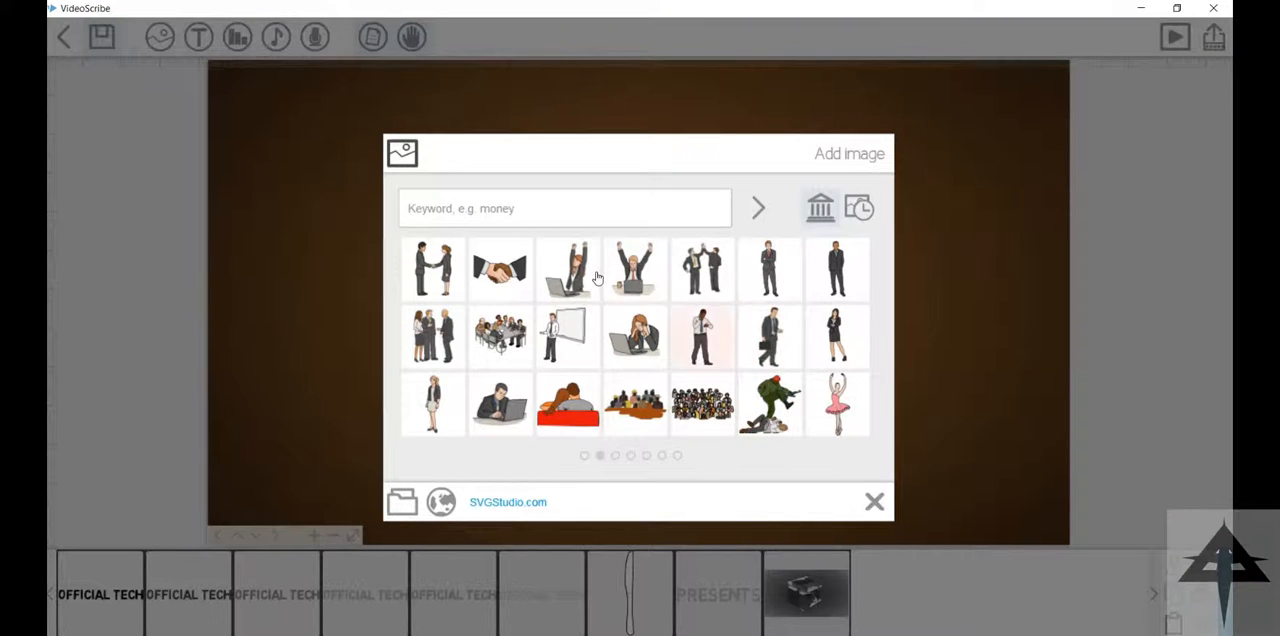
{"action": "left_click_drag", "start_coordinate": [695, 335], "coordinate": [547, 290]}
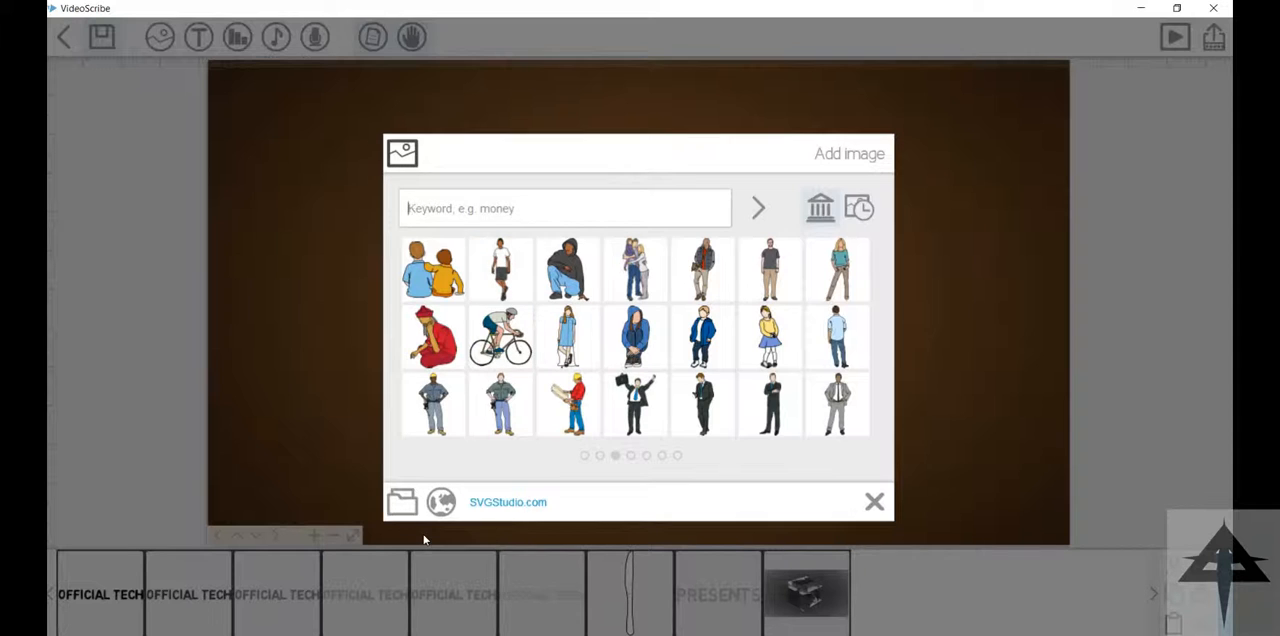
{"action": "key", "text": "Return"}
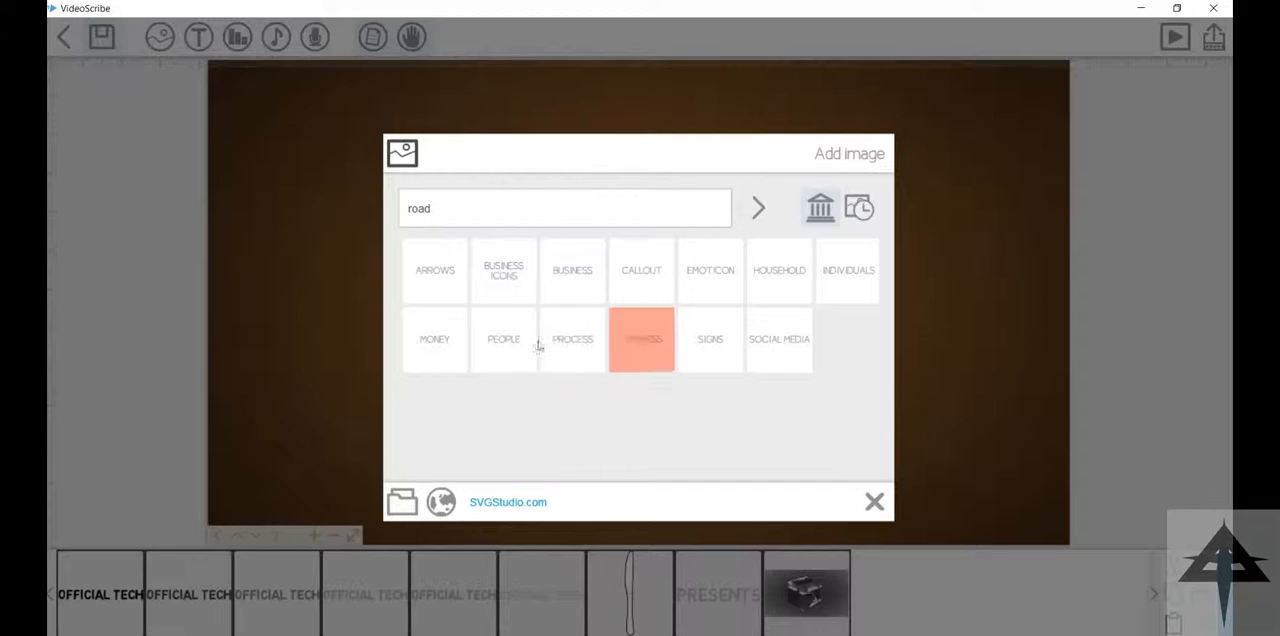
{"action": "left_click", "coordinate": [874, 502]}
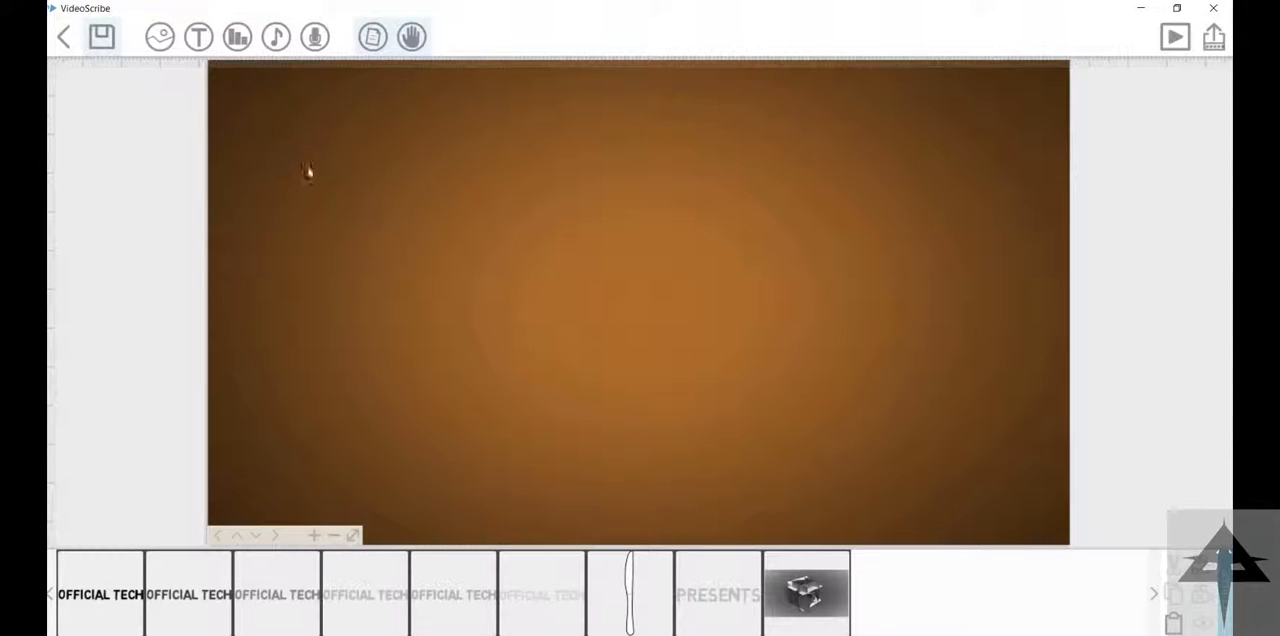
Step: Enter "may be that's it of introduction..." as a new text on the empty canvas area, and erase it back to "may b"
{"action": "left_click", "coordinate": [198, 37]}
{"action": "type", "text": "may b"}
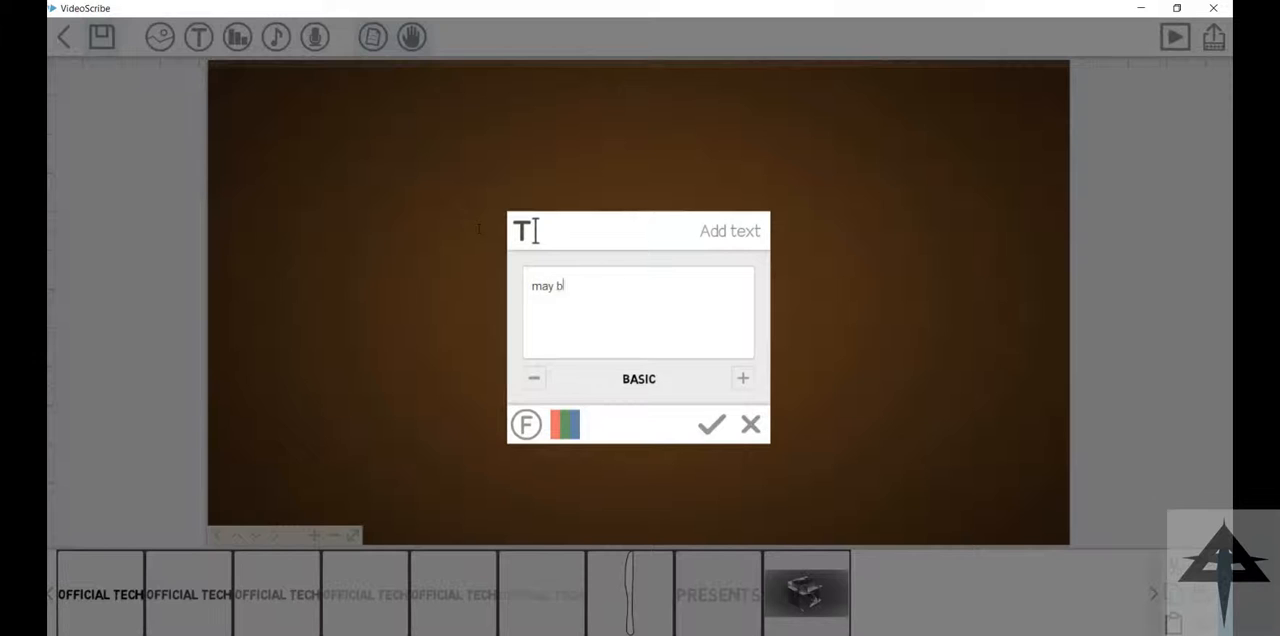
{"action": "type", "text": "e that's it of introduction.."}
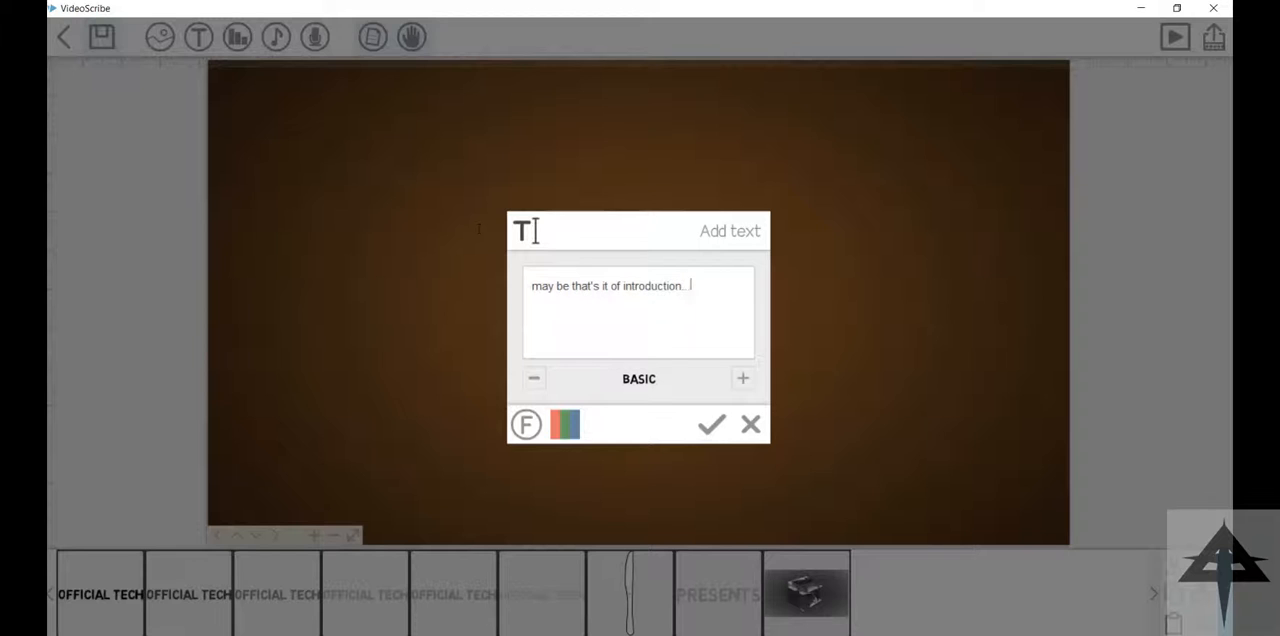
{"action": "type", "text": "Thanks"}
{"action": "key", "text": "BackSpace"}
{"action": "key", "text": "BackSpace"}
{"action": "key", "text": "BackSpace"}
{"action": "key", "text": "BackSpace"}
{"action": "key", "text": "BackSpace"}
{"action": "key", "text": "BackSpace"}
{"action": "key", "text": "BackSpace"}
{"action": "key", "text": "BackSpace"}
{"action": "key", "text": "BackSpace"}
{"action": "key", "text": "BackSpace"}
{"action": "key", "text": "BackSpace"}
{"action": "key", "text": "BackSpace"}
{"action": "key", "text": "BackSpace"}
{"action": "key", "text": "BackSpace"}
{"action": "key", "text": "BackSpace"}
{"action": "key", "text": "BackSpace"}
{"action": "key", "text": "BackSpace"}
{"action": "key", "text": "BackSpace"}
{"action": "key", "text": "BackSpace"}
{"action": "key", "text": "BackSpace"}
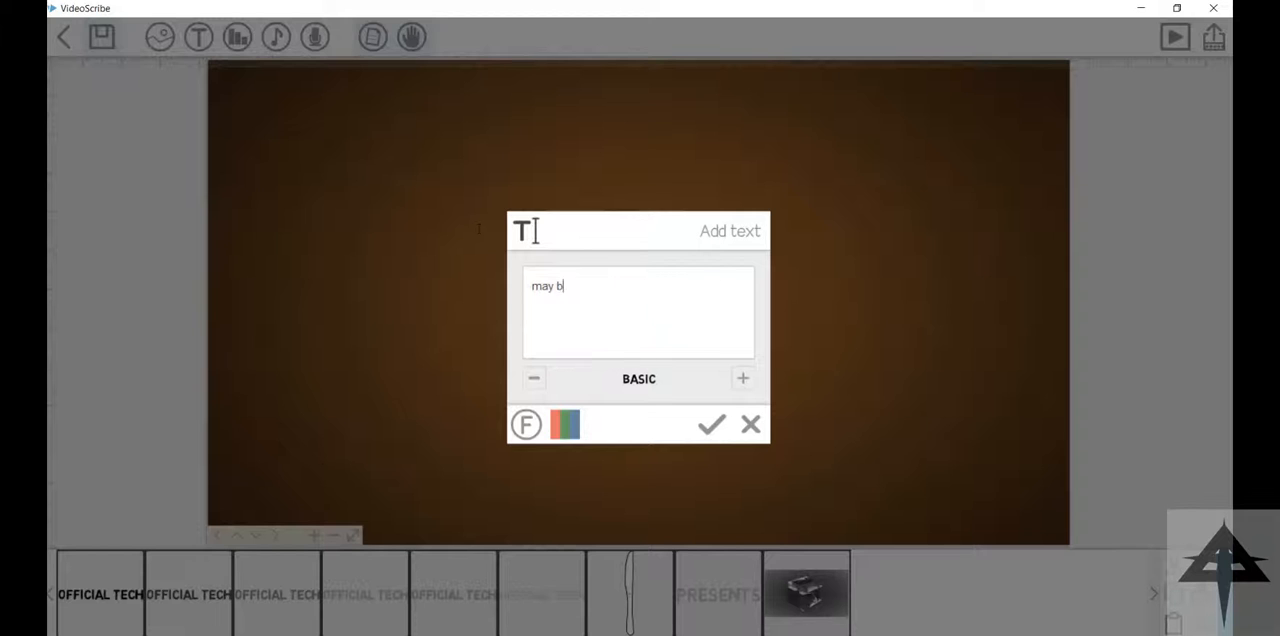